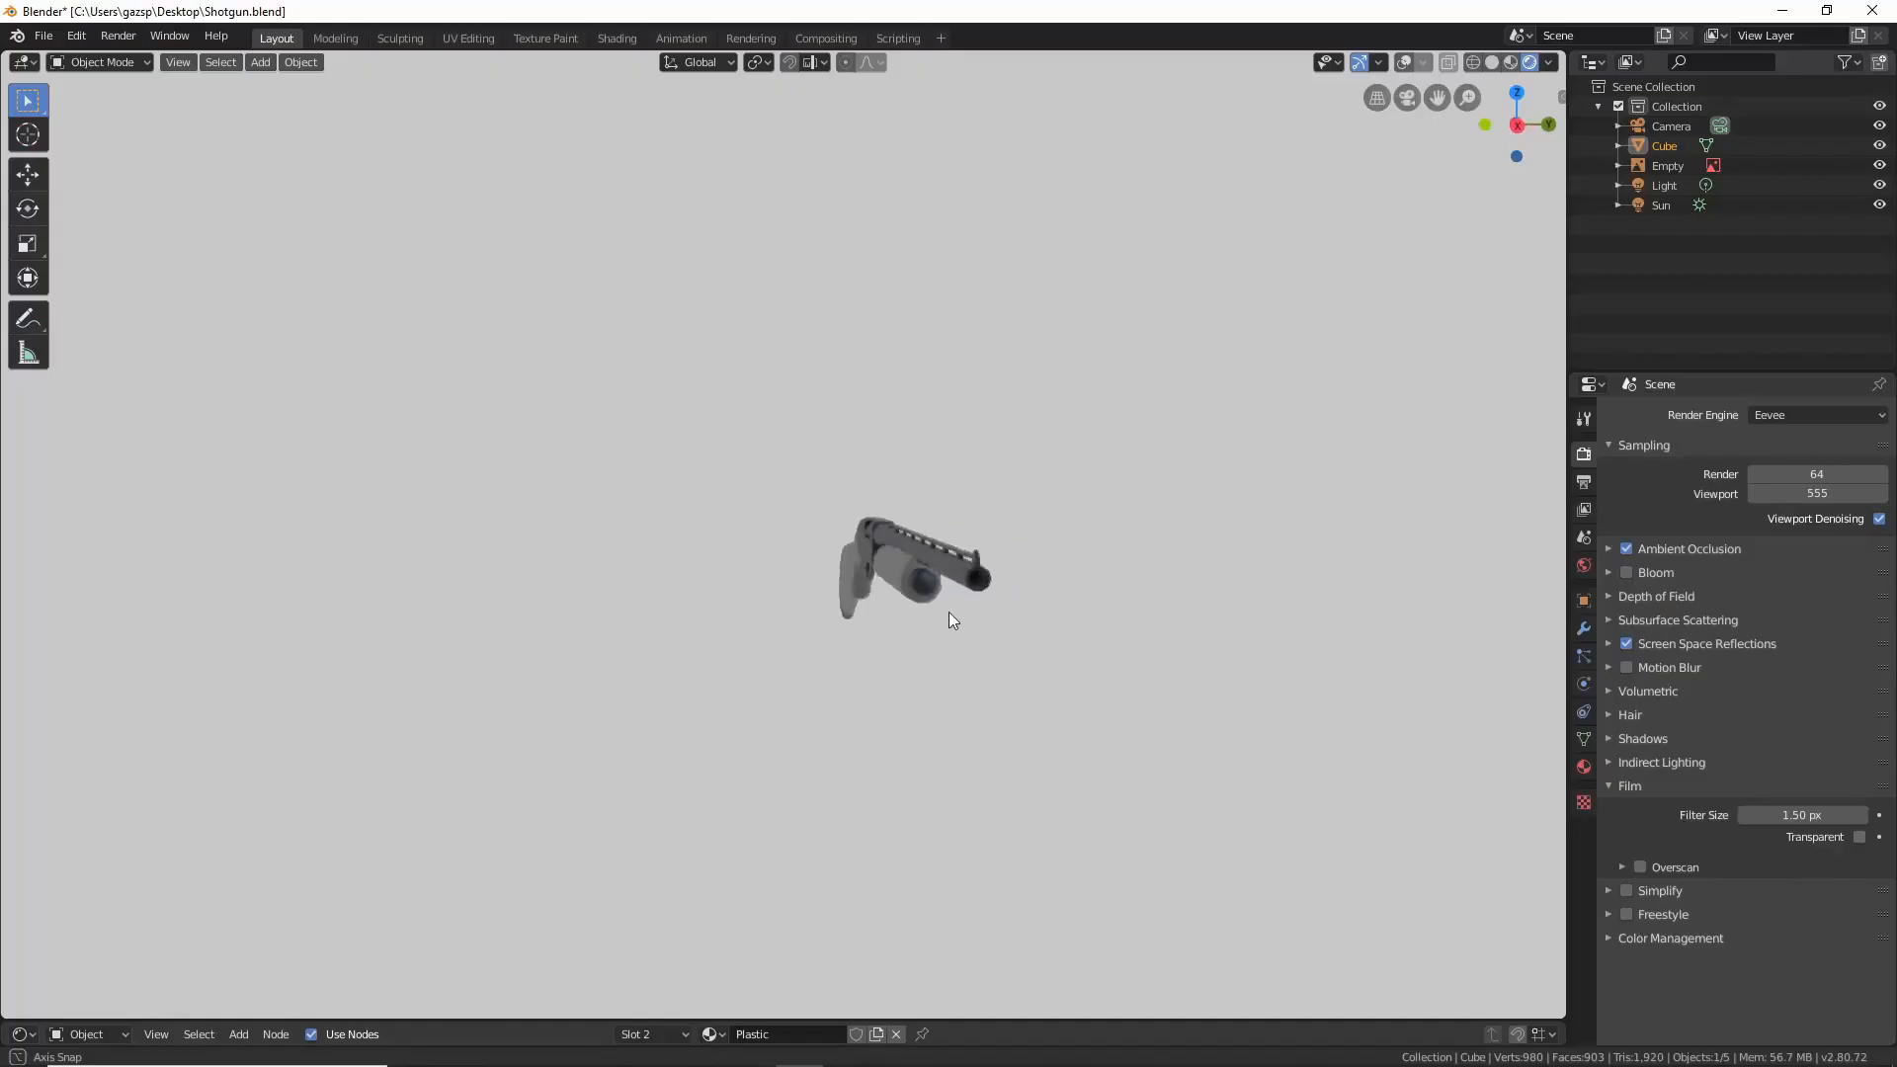
middle_click_drag(949, 613, 169, 639)
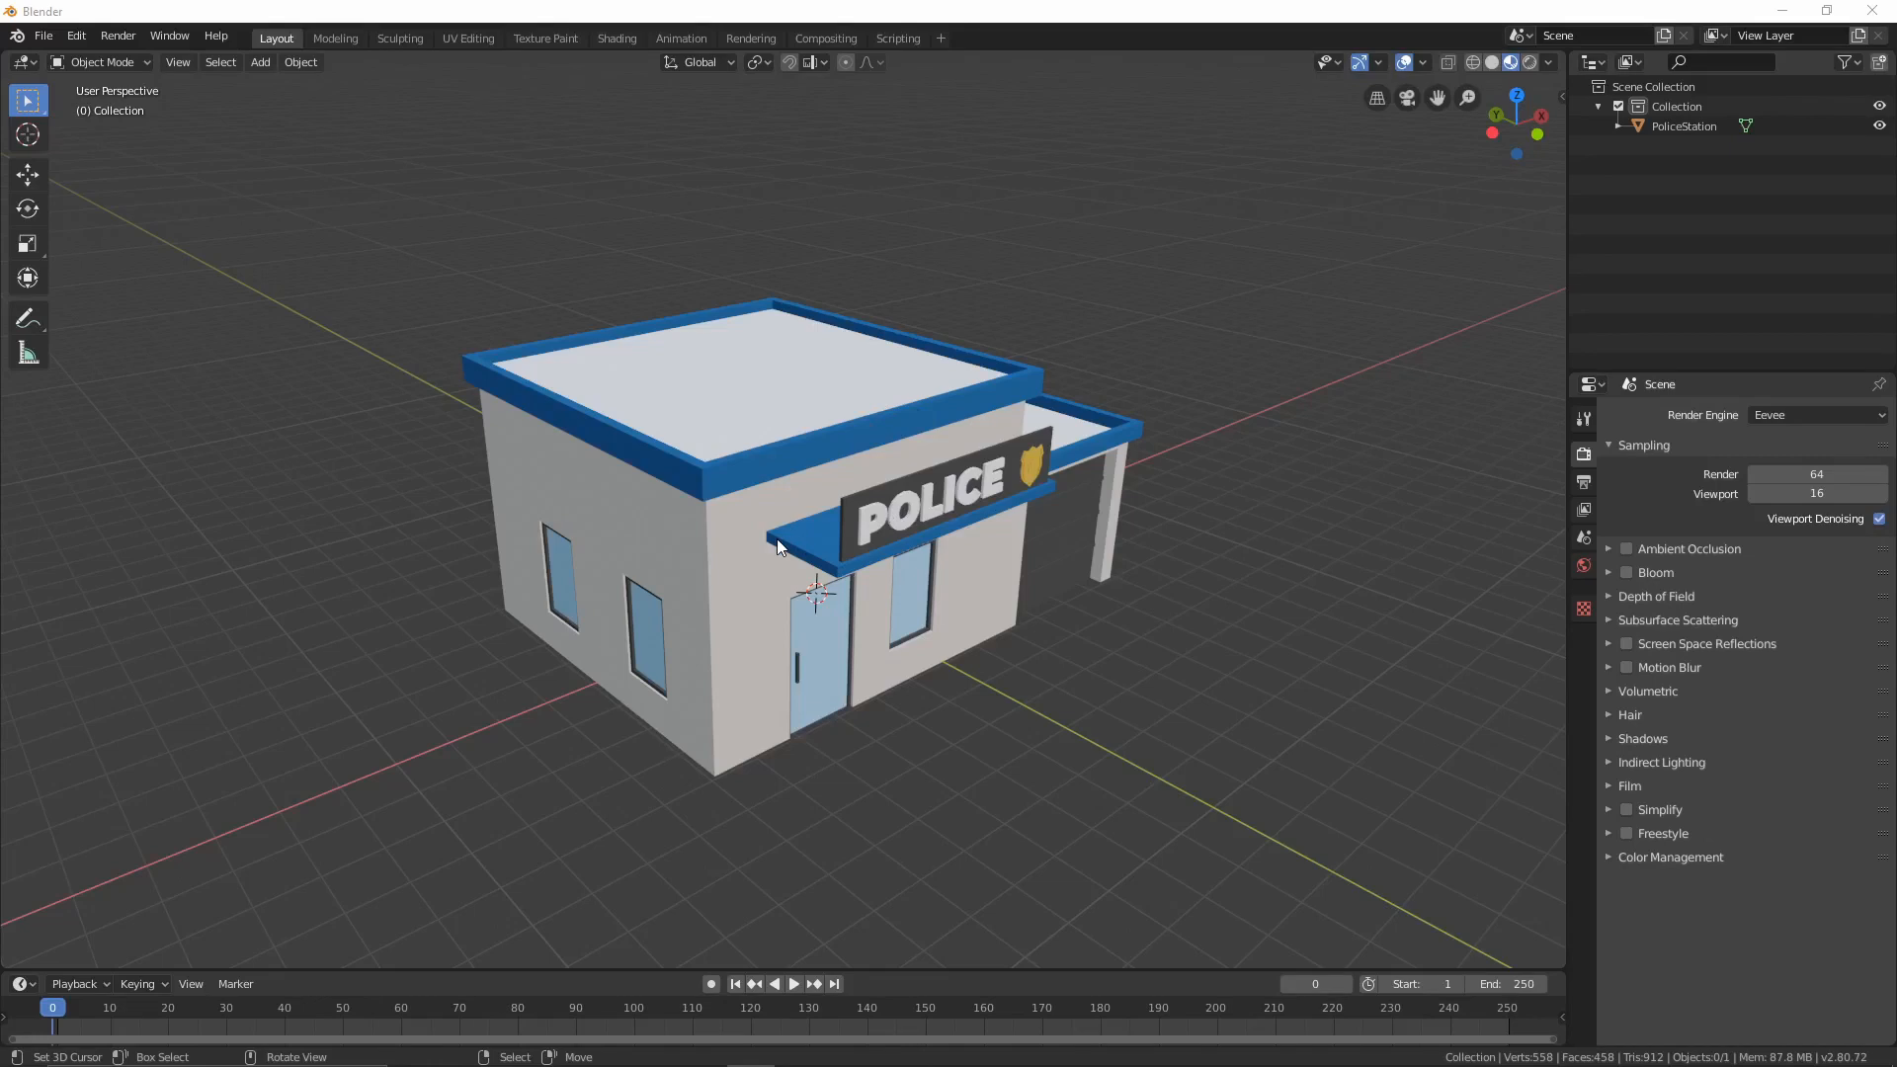
- Add a plane mesh to the scene and clear its location so it sits at the world origin
key("shift+a")
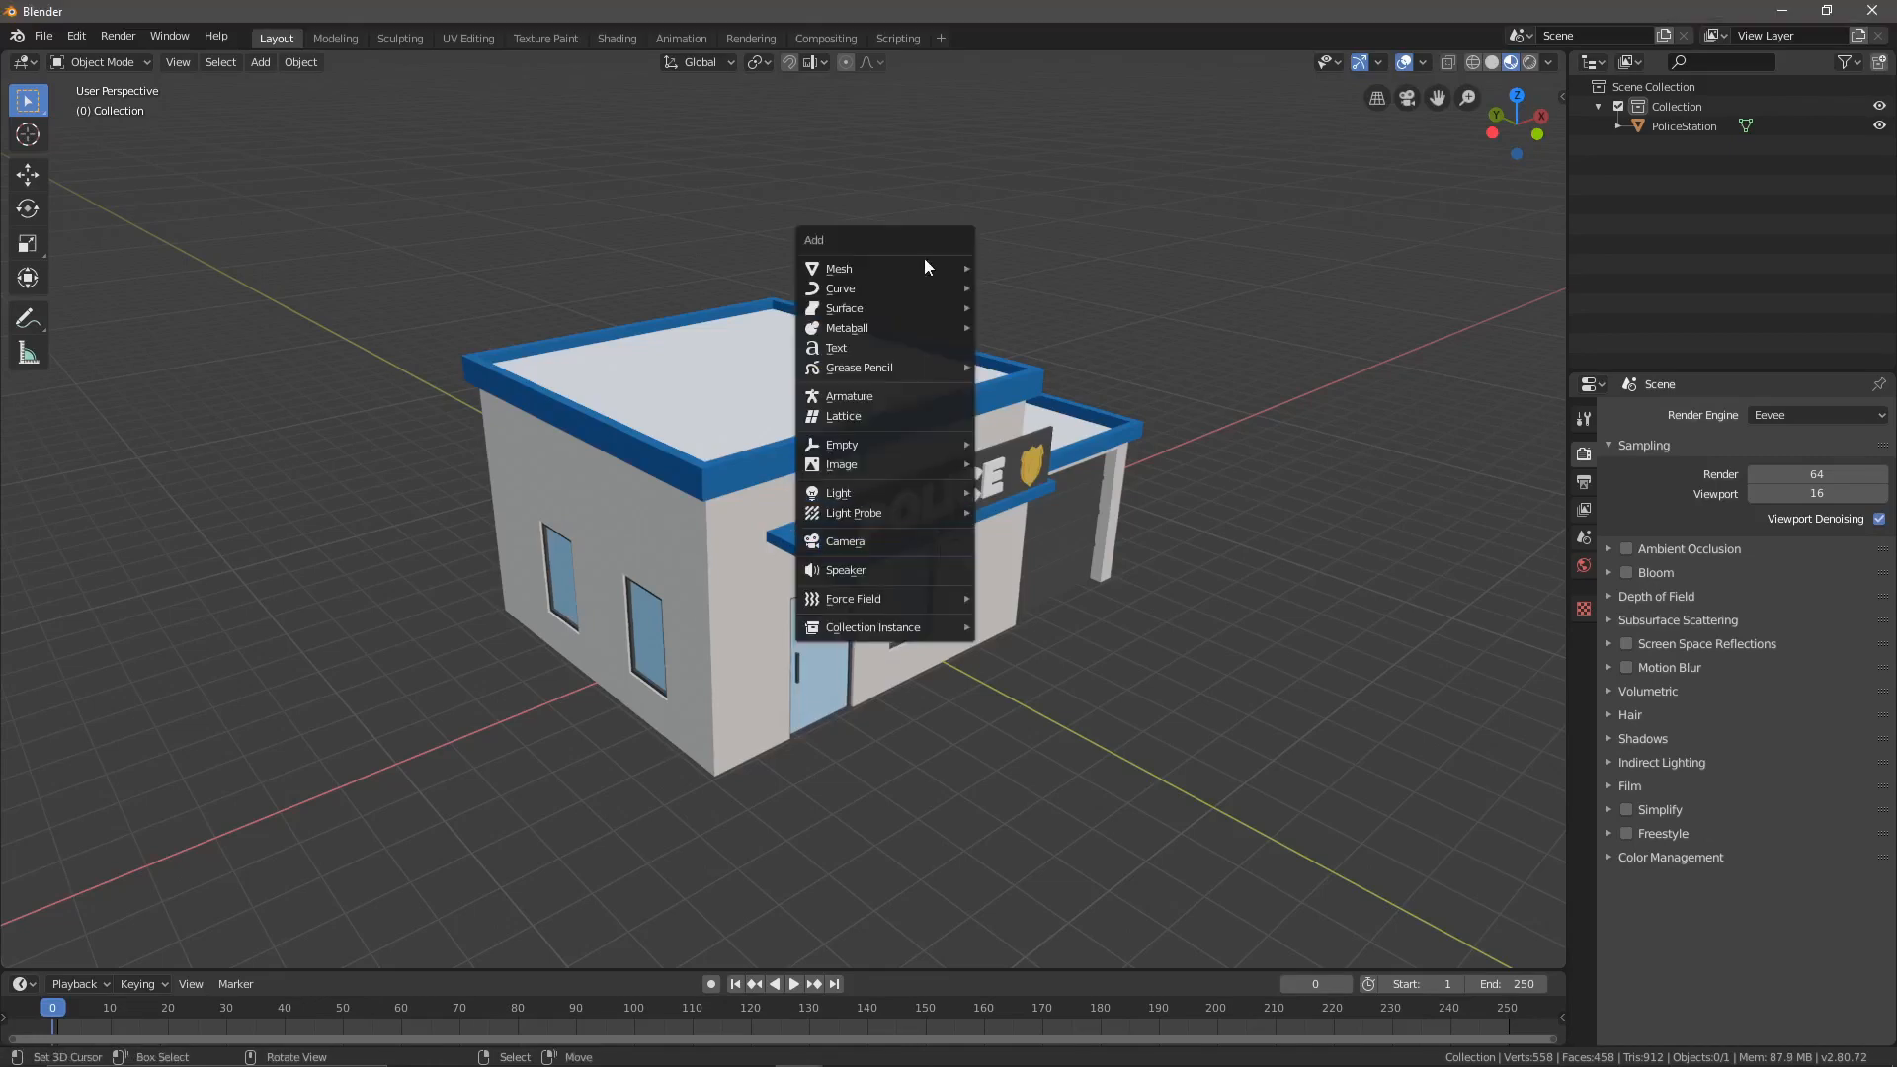
mouse_move(909, 263)
left_click(1012, 263)
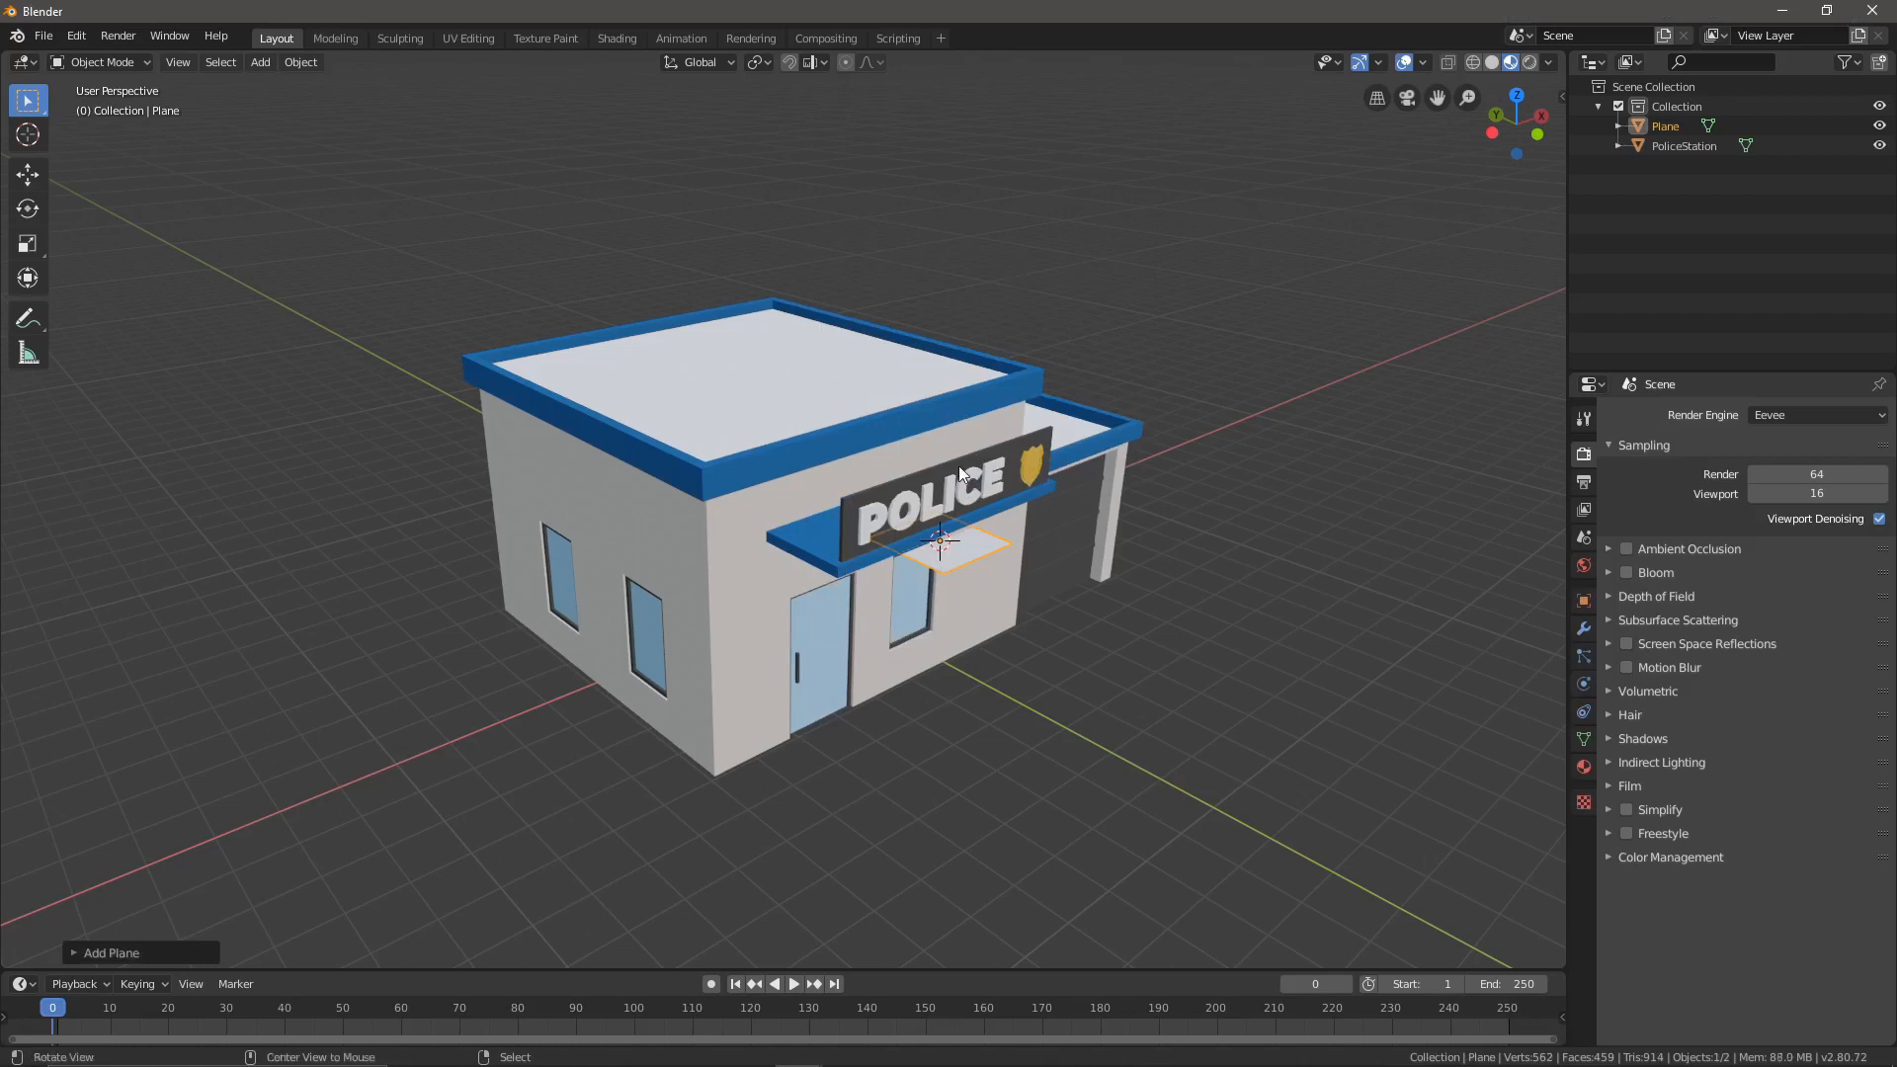
key("alt+g")
- Scale the plane up uniformly until it forms a large ground extending far beyond the police station on all sides
scroll(869, 662, "down", 4)
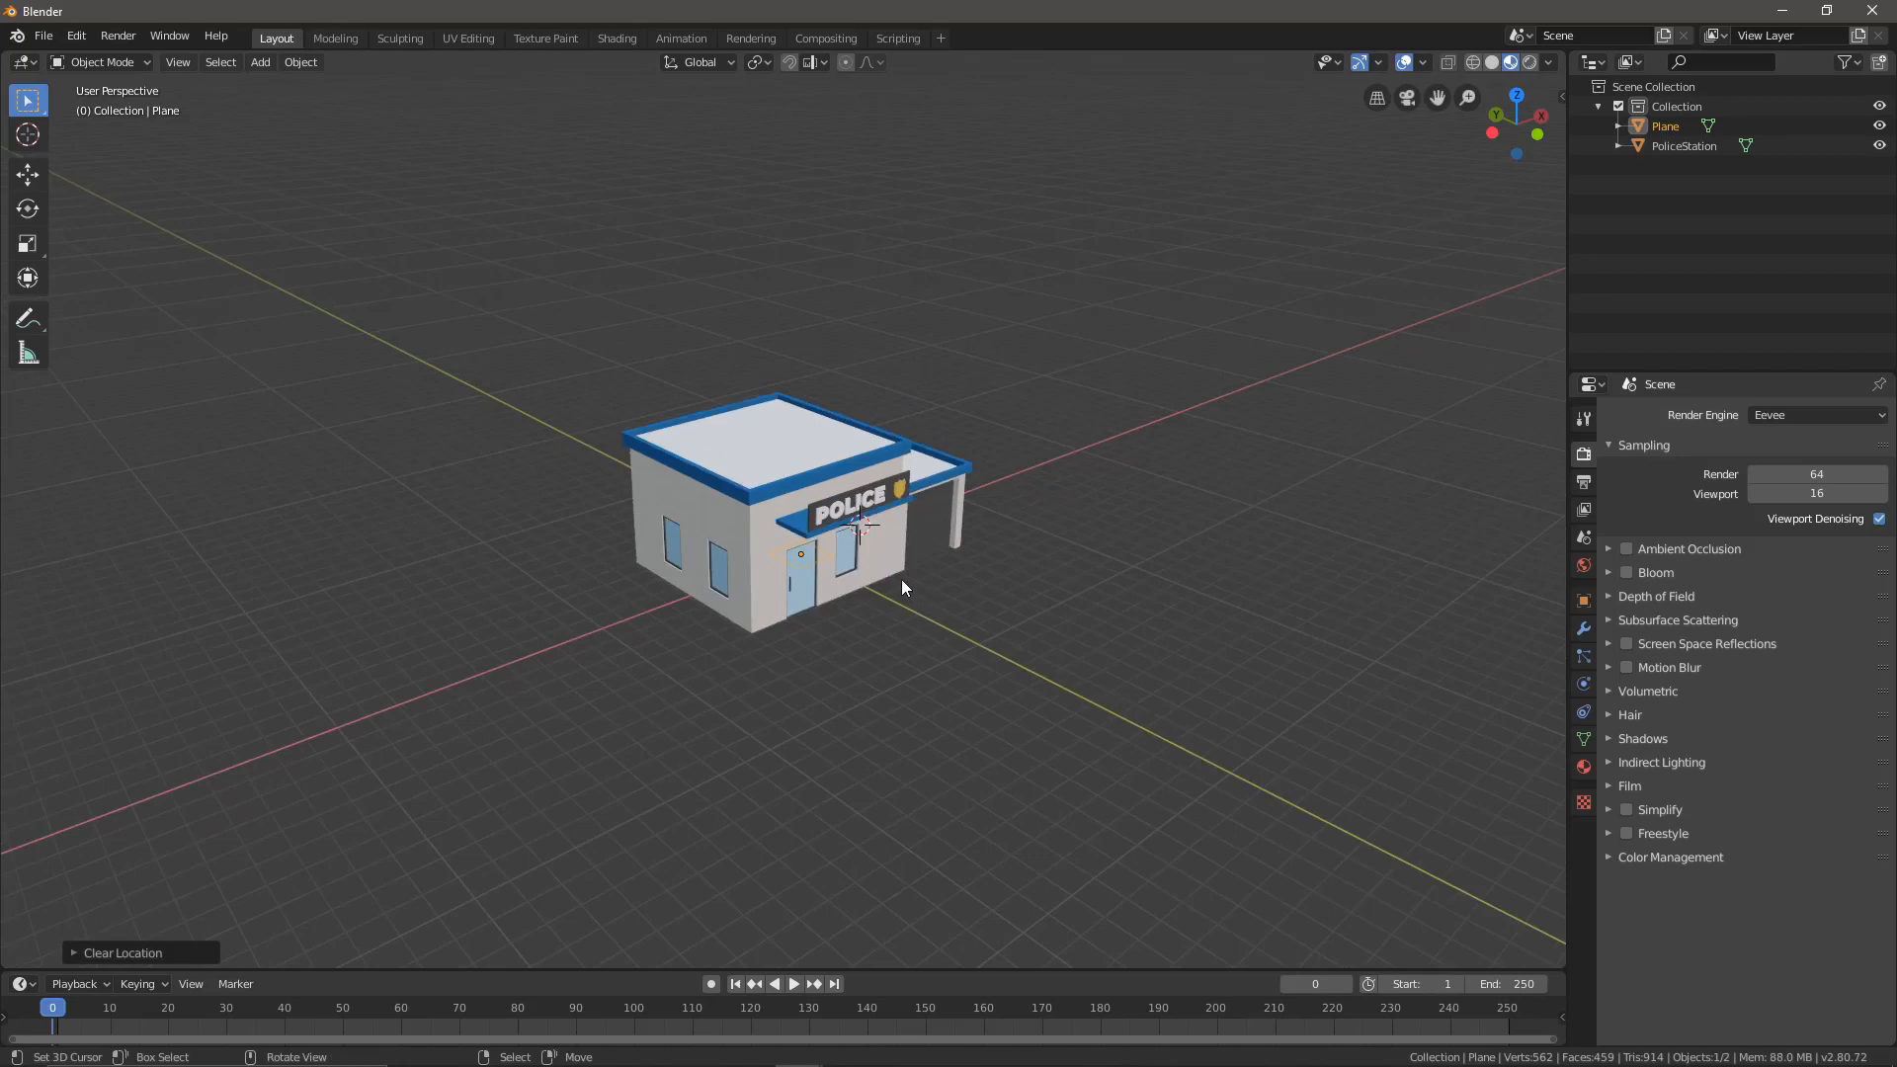
key("s")
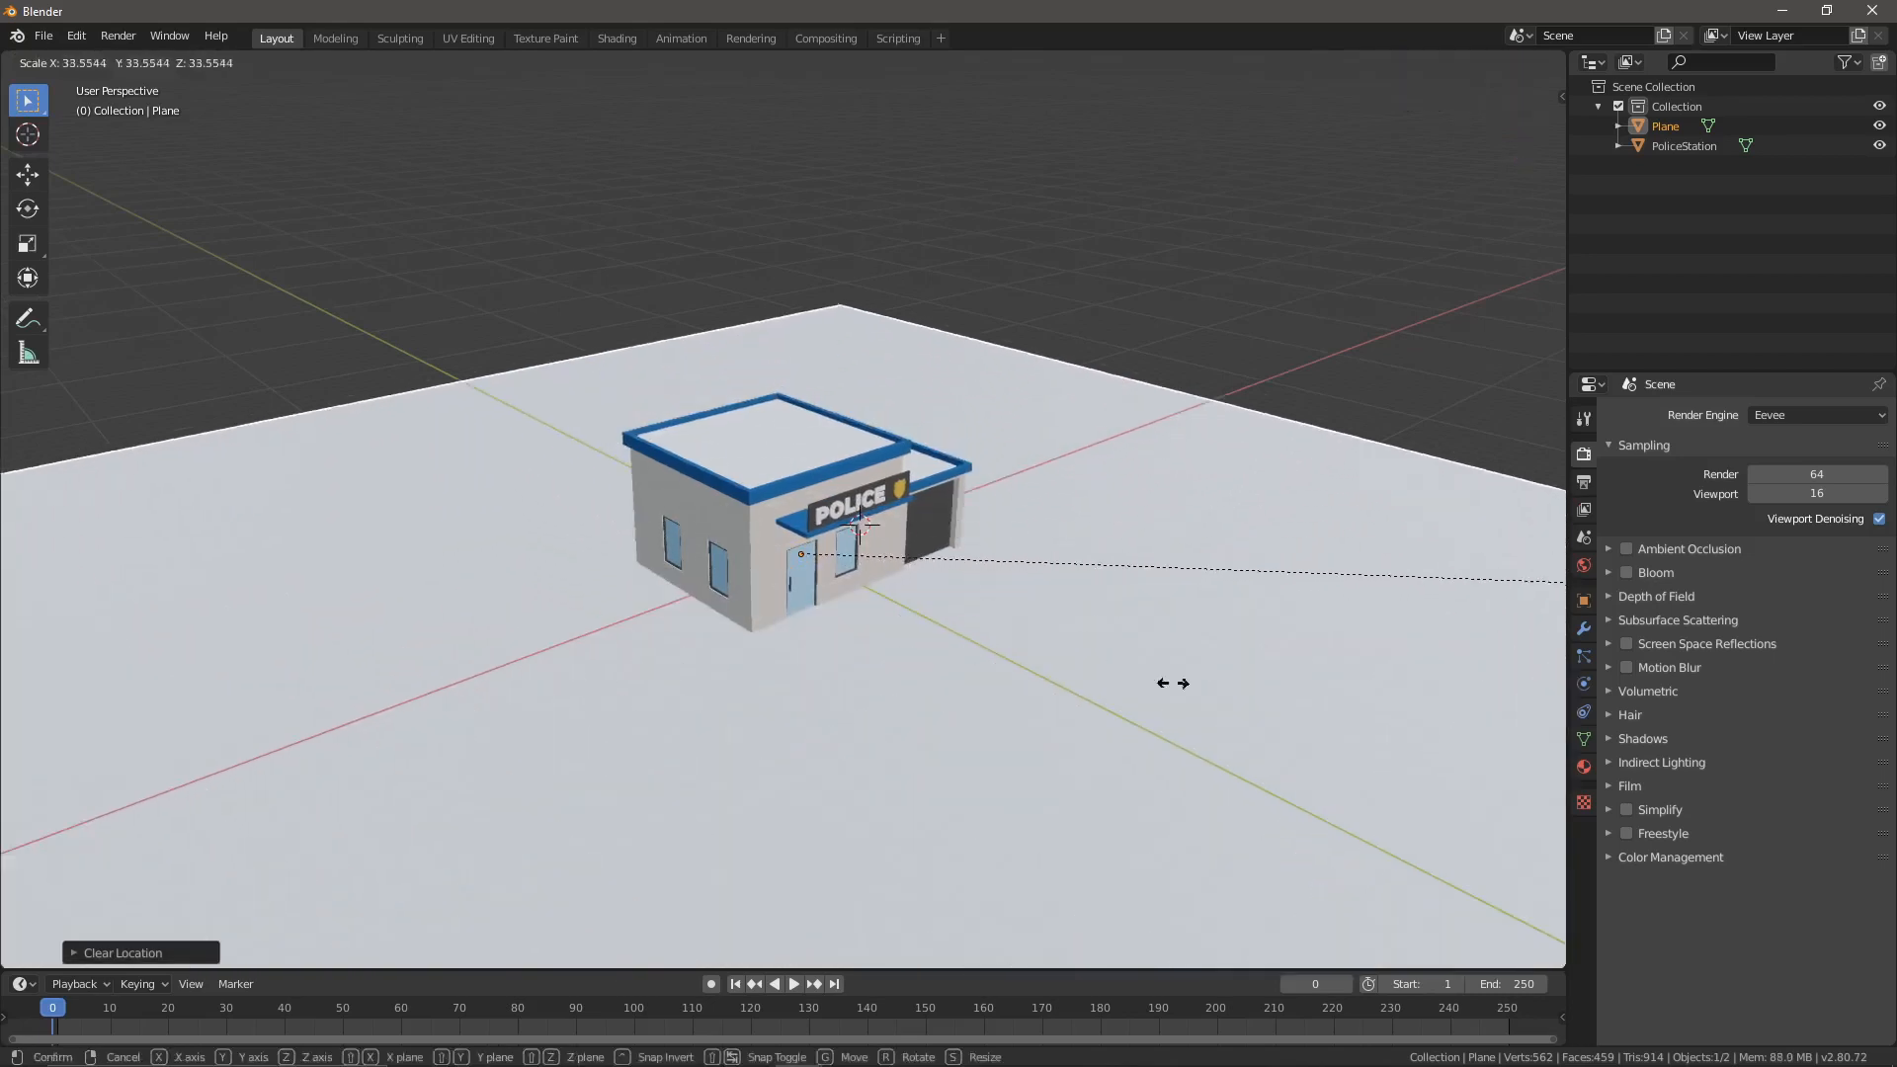
left_click(1174, 683)
scroll(1214, 638, "down", 5)
key("s")
left_click(1040, 595)
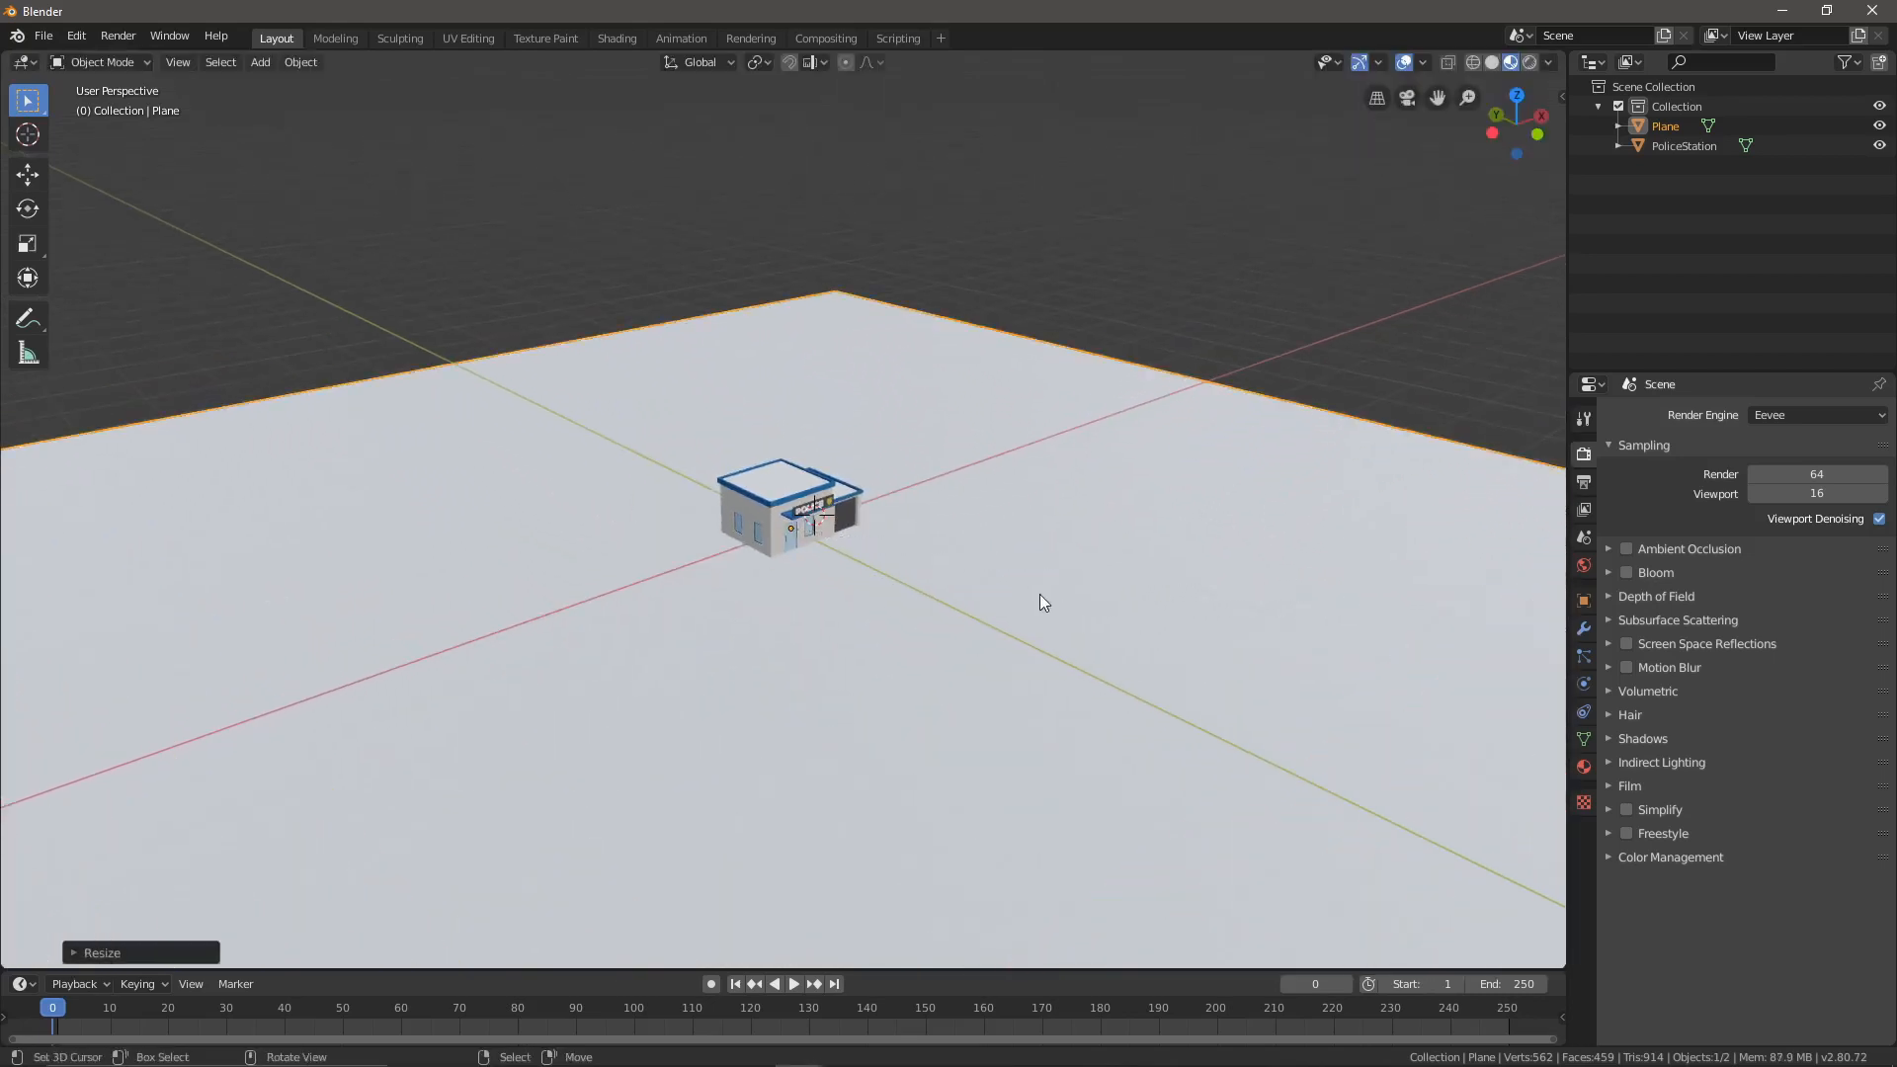
scroll(1058, 583, "up", 5)
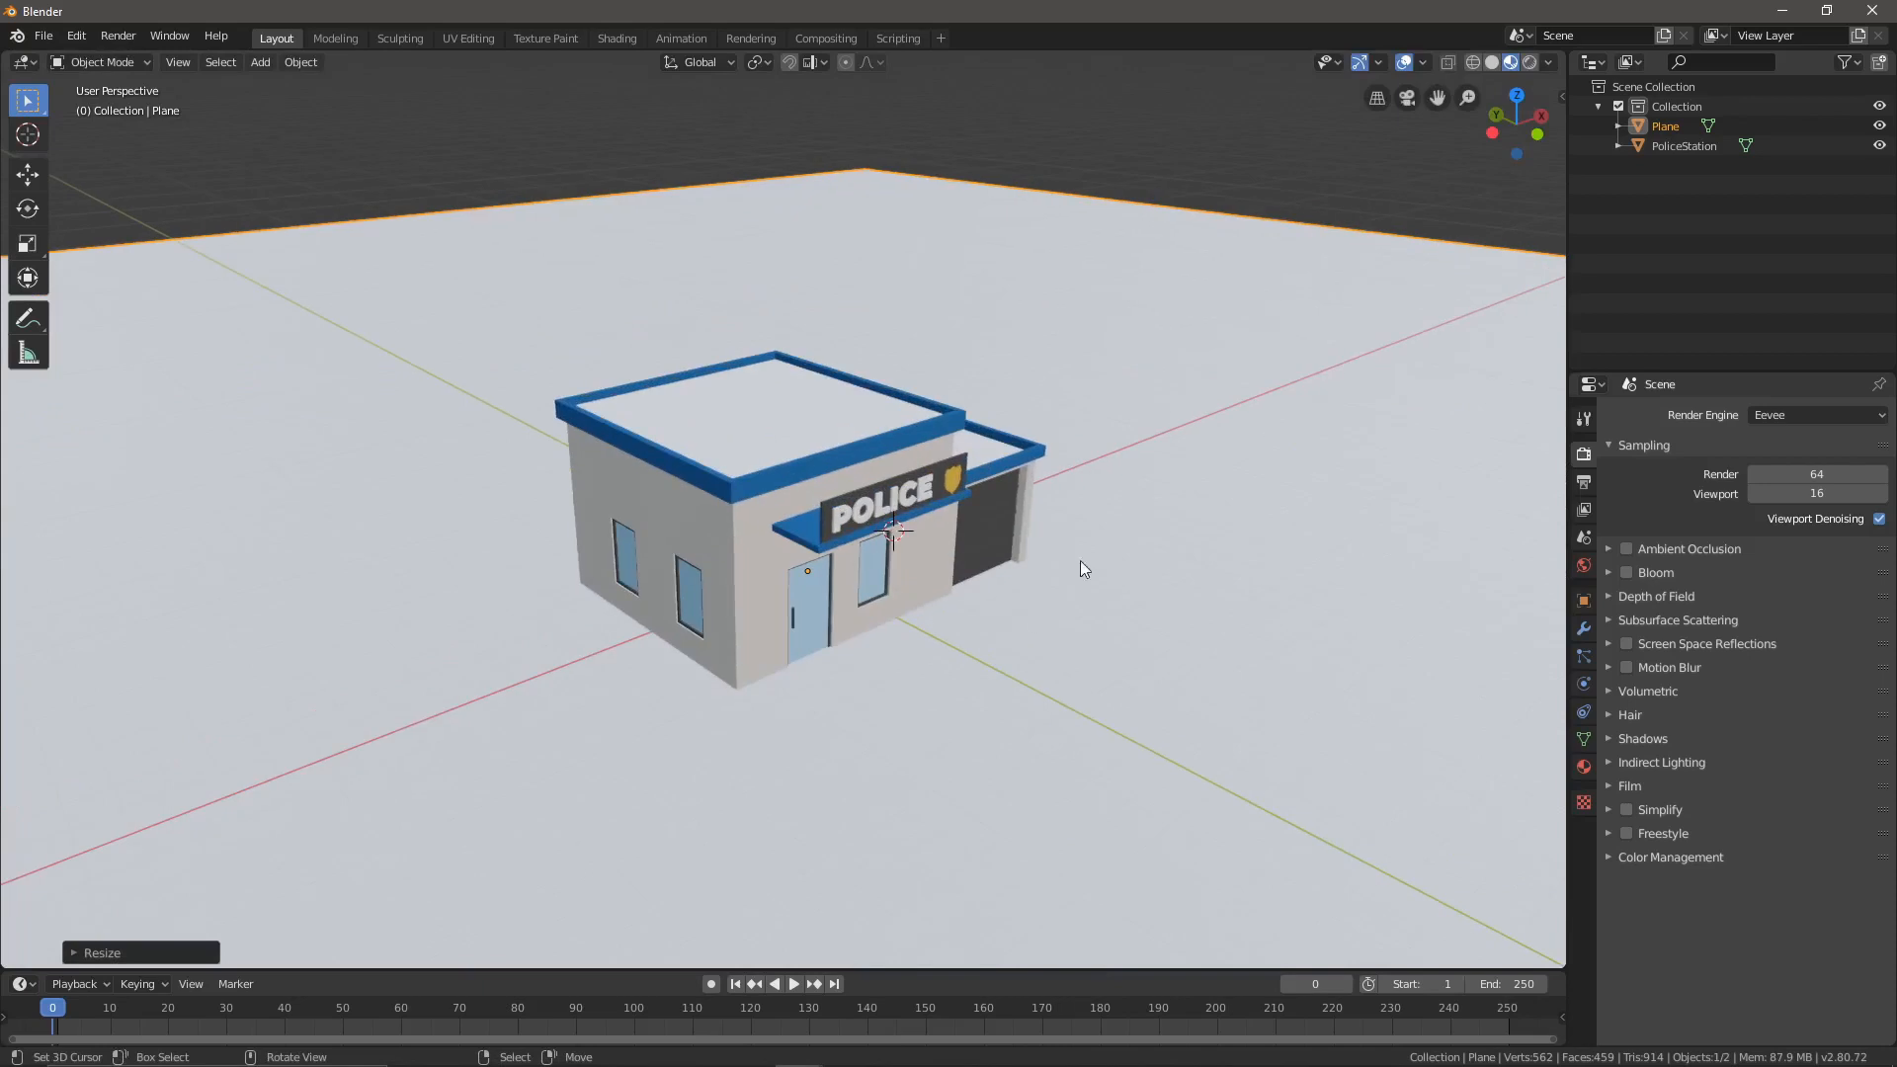
- Create a new material for the ground plane and darken its base color to a very dark grey
left_click(1584, 767)
left_click(1722, 499)
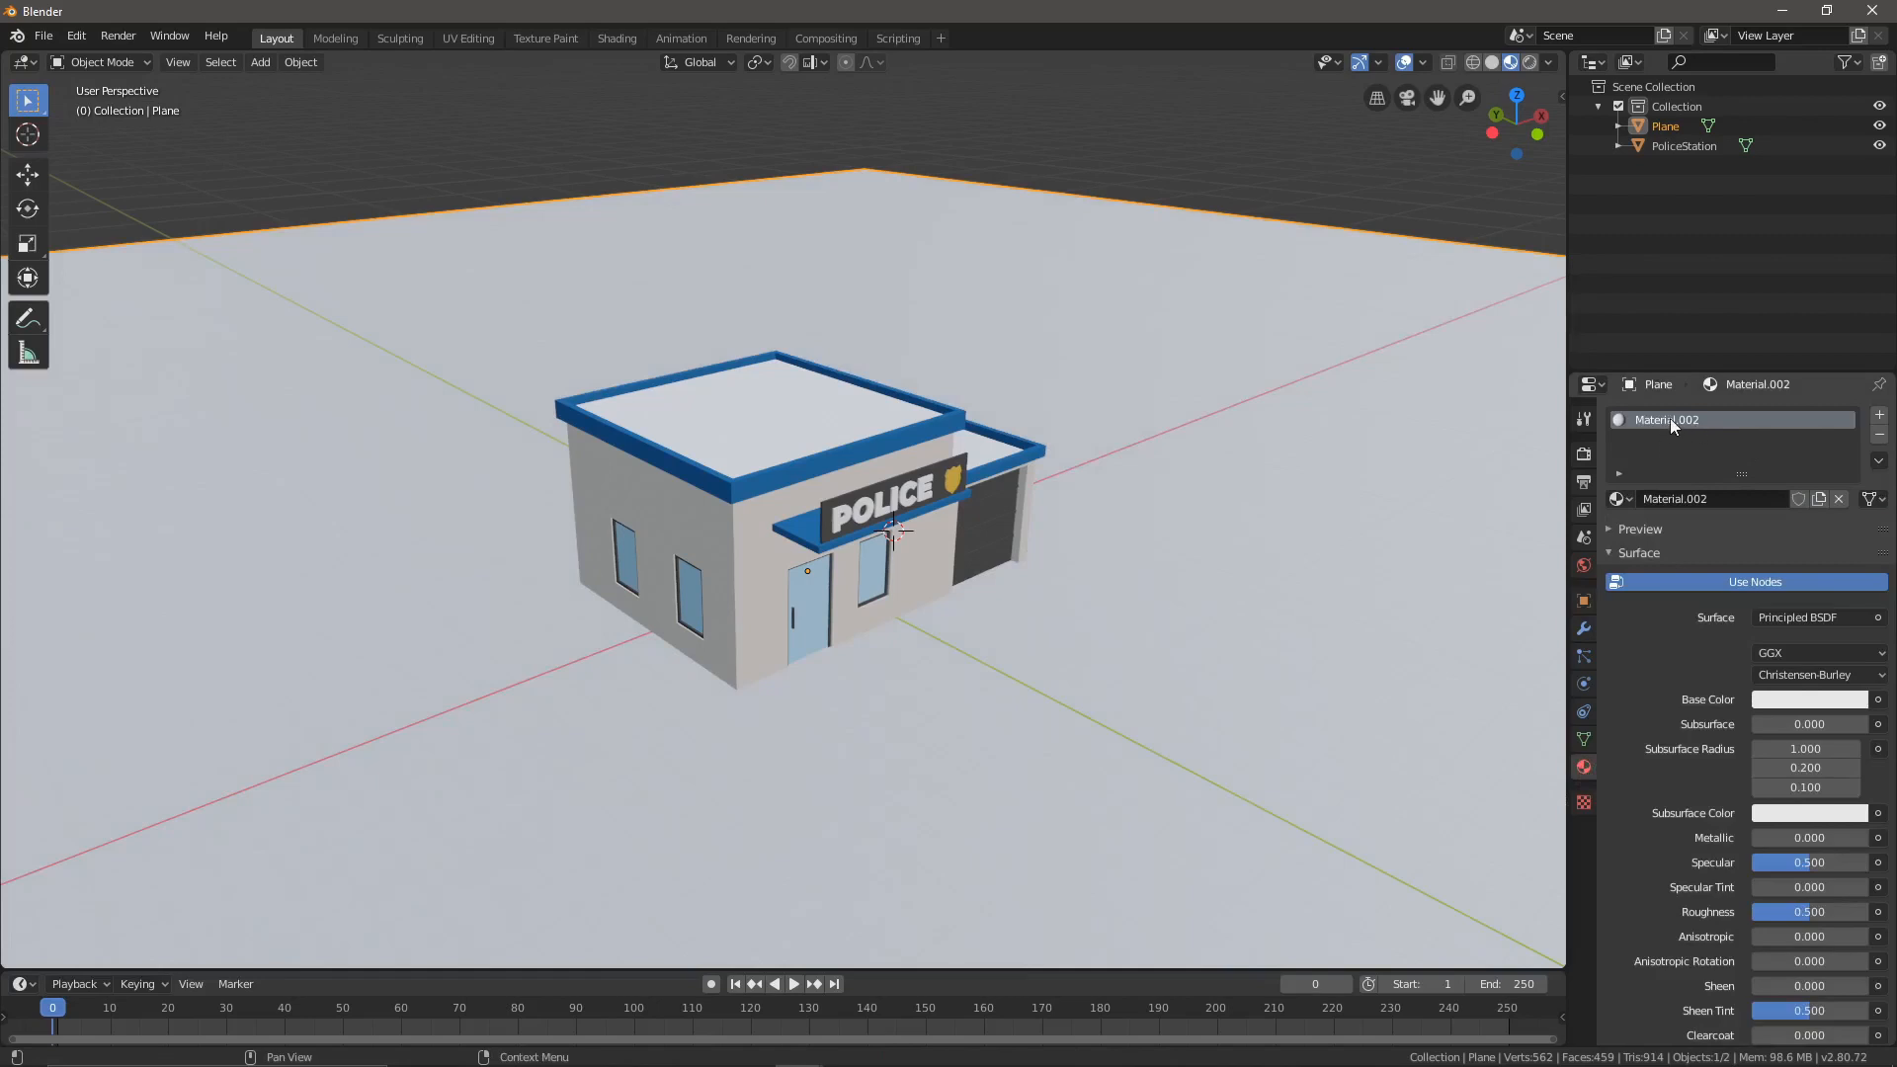
left_click(1809, 700)
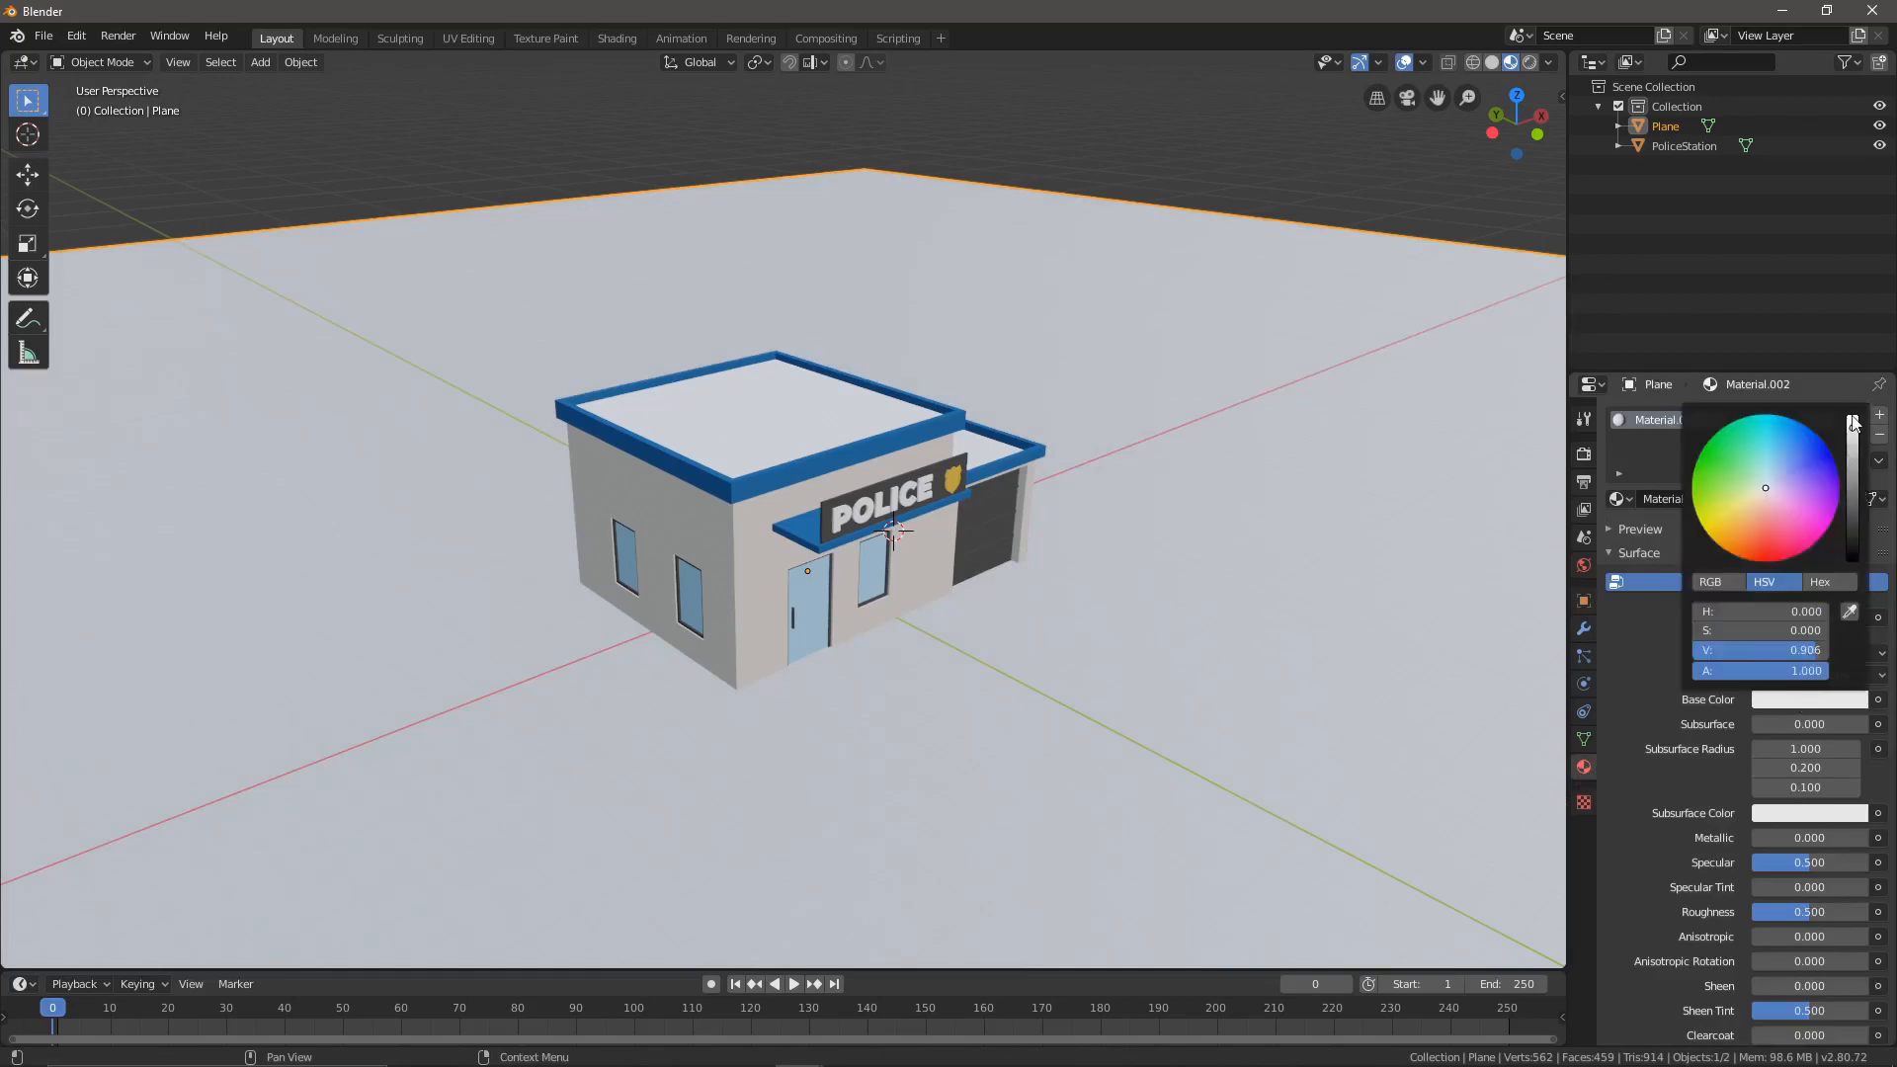
left_click_drag(1853, 420, 1853, 552)
- Place the 3D cursor in front of the building near the carport and add a Sun light there
middle_click_drag(901, 565, 1093, 464)
left_click(1132, 344)
scroll(1194, 388, "down", 4)
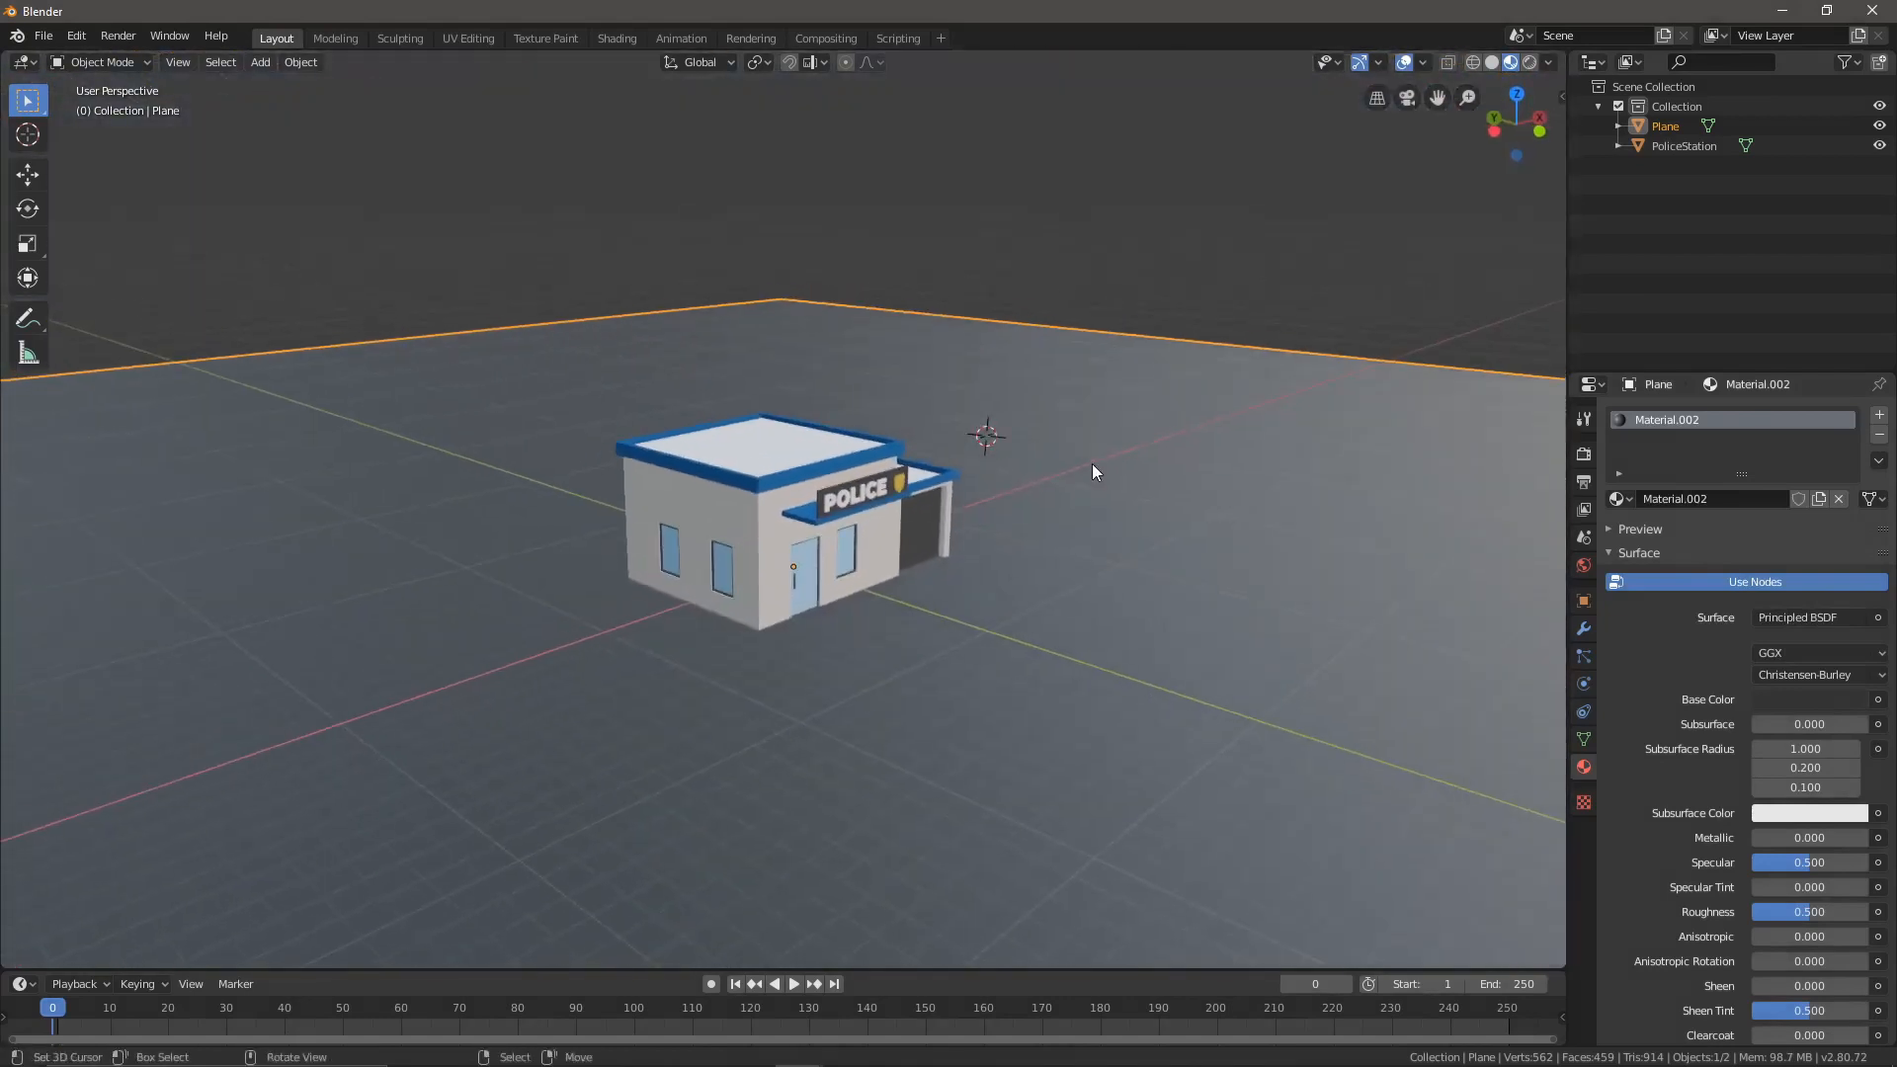
key("shift+a")
mouse_move(1029, 682)
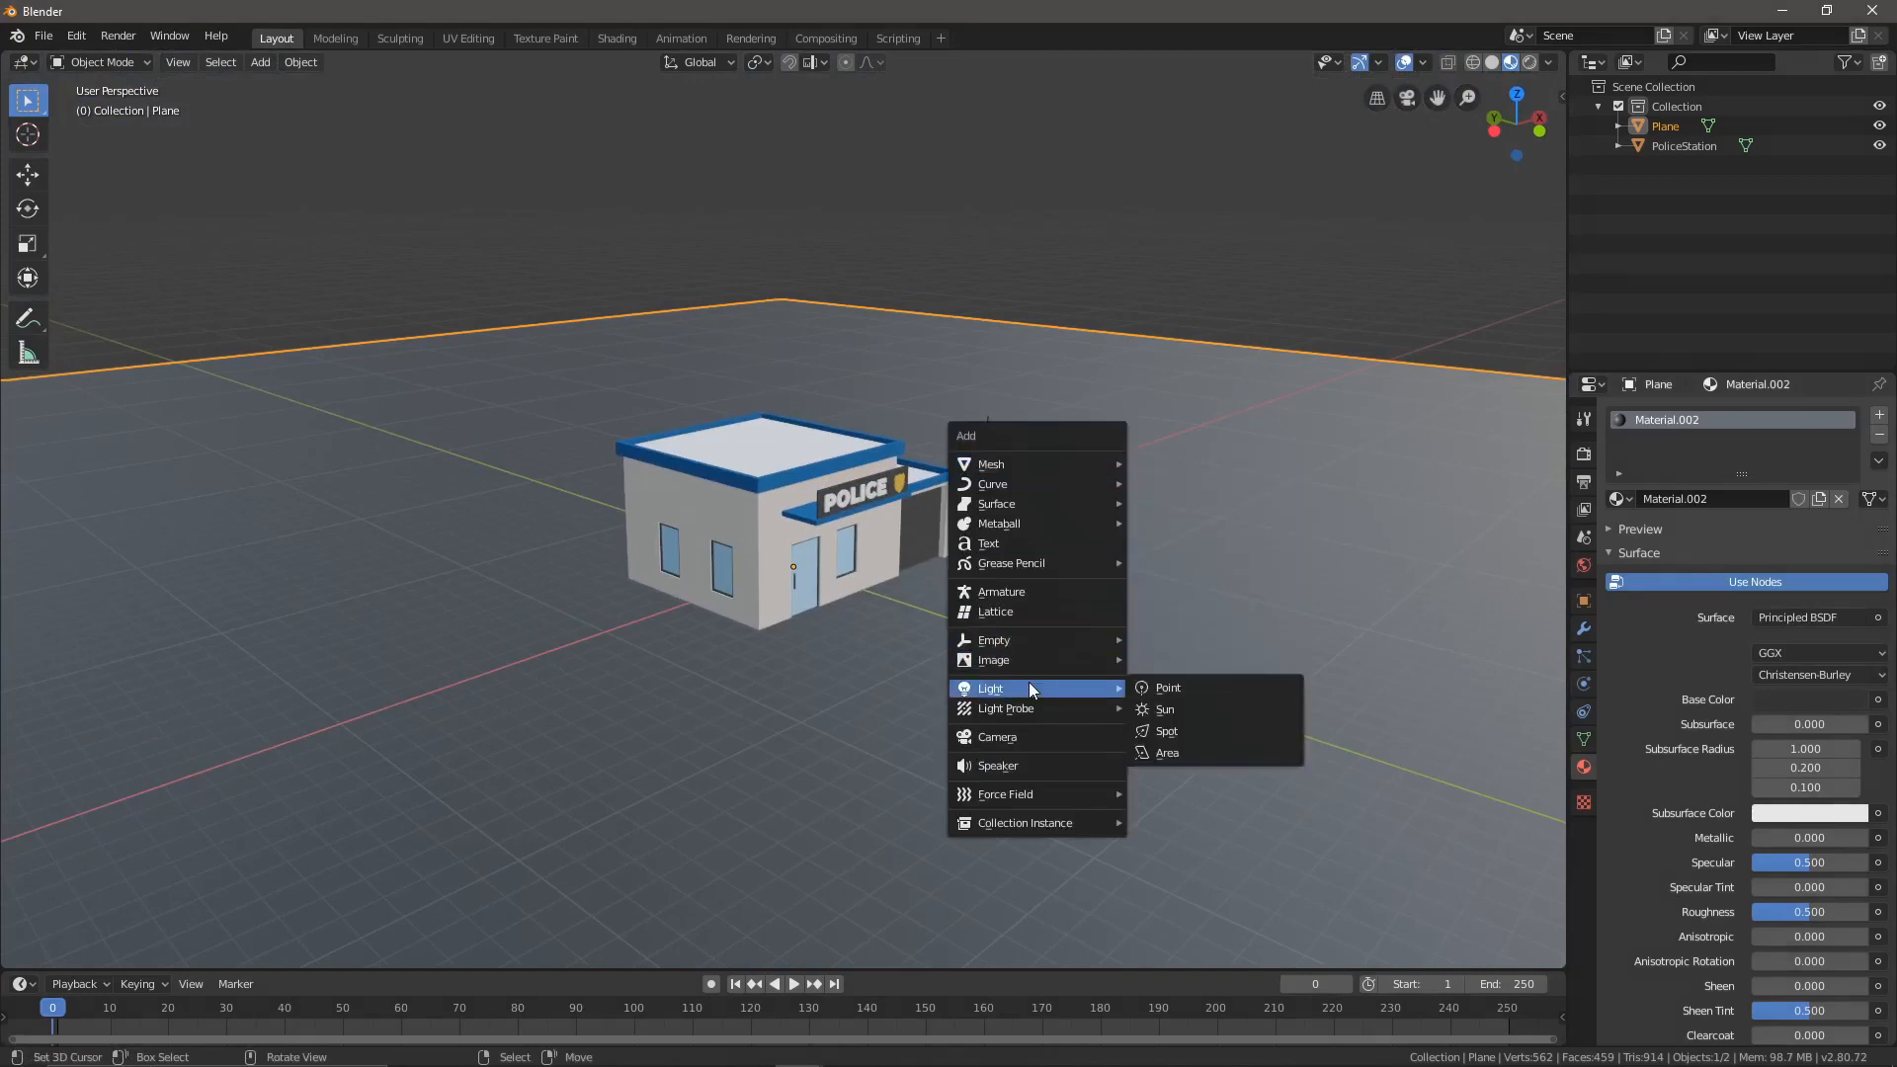
left_click(1168, 711)
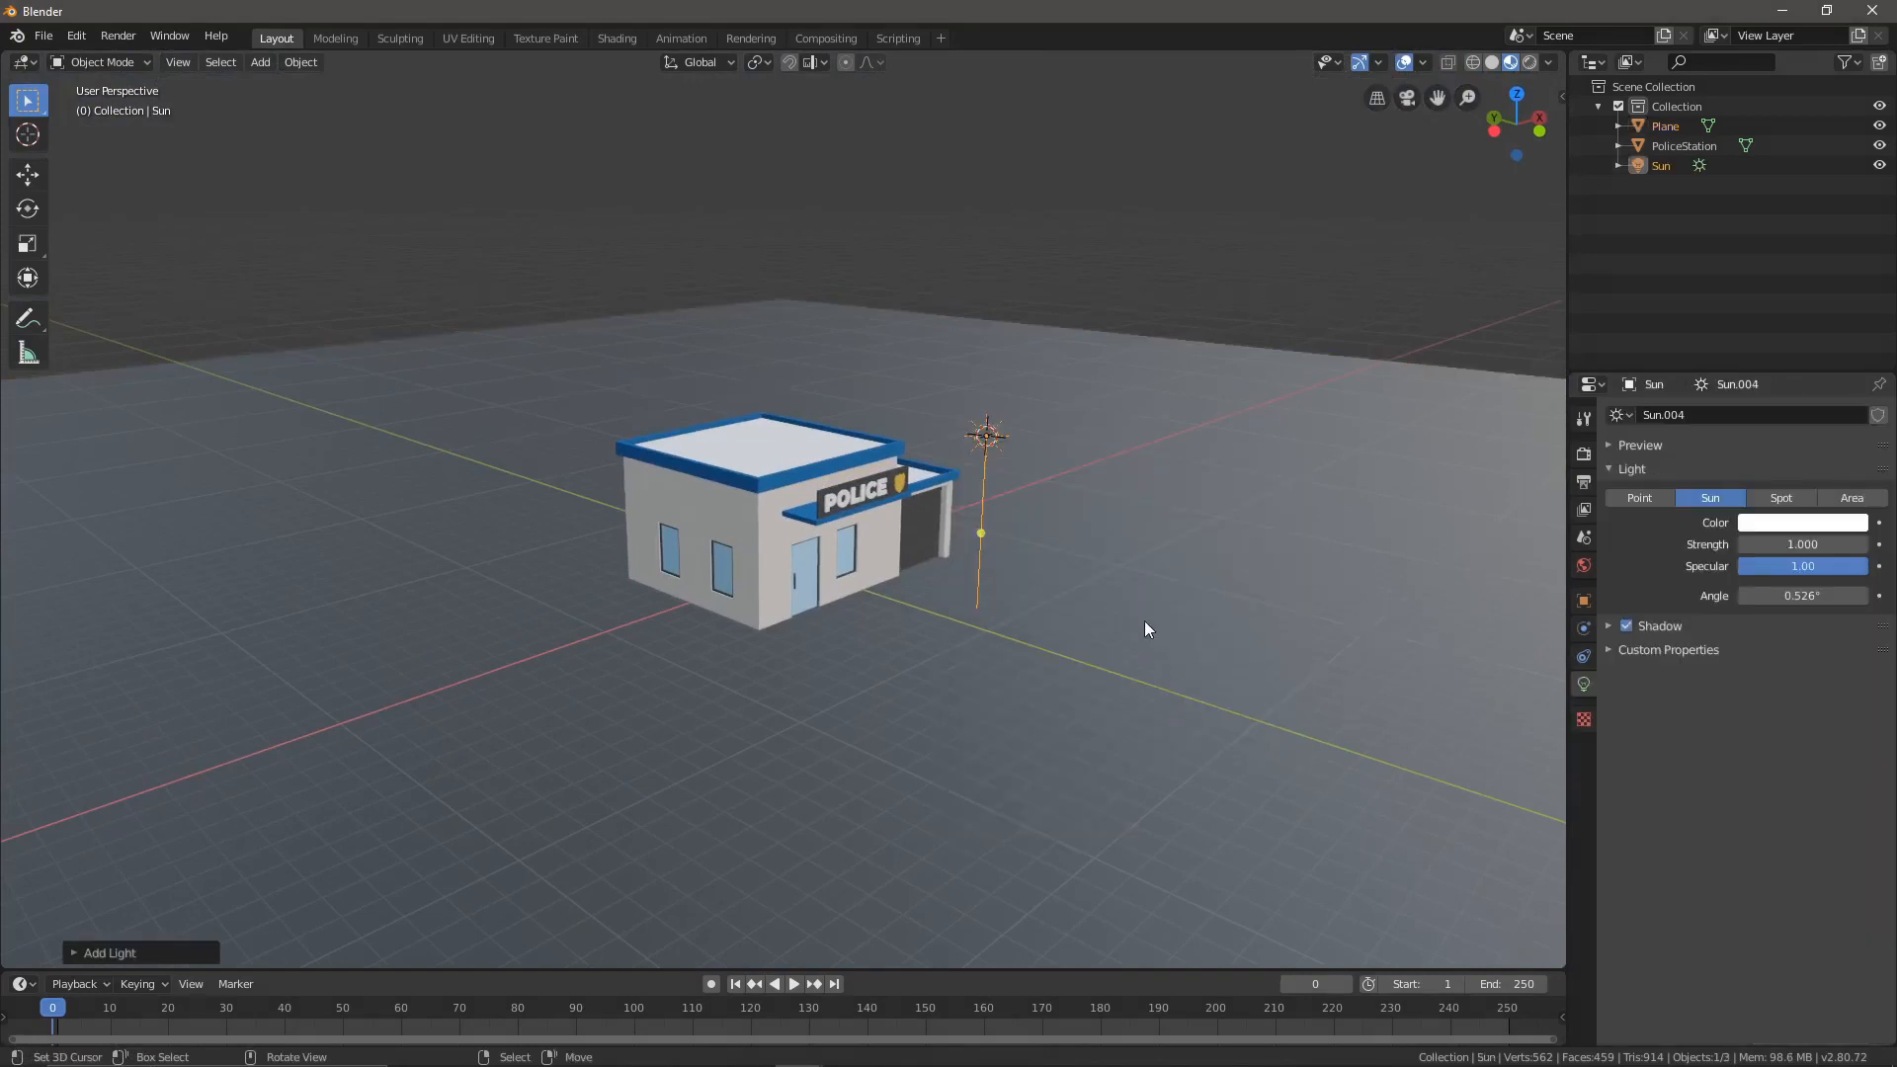
- In front view, tilt the sun so it shines diagonally down toward the building and move it up above the carport's outer edge
scroll(1145, 620, "up", 3)
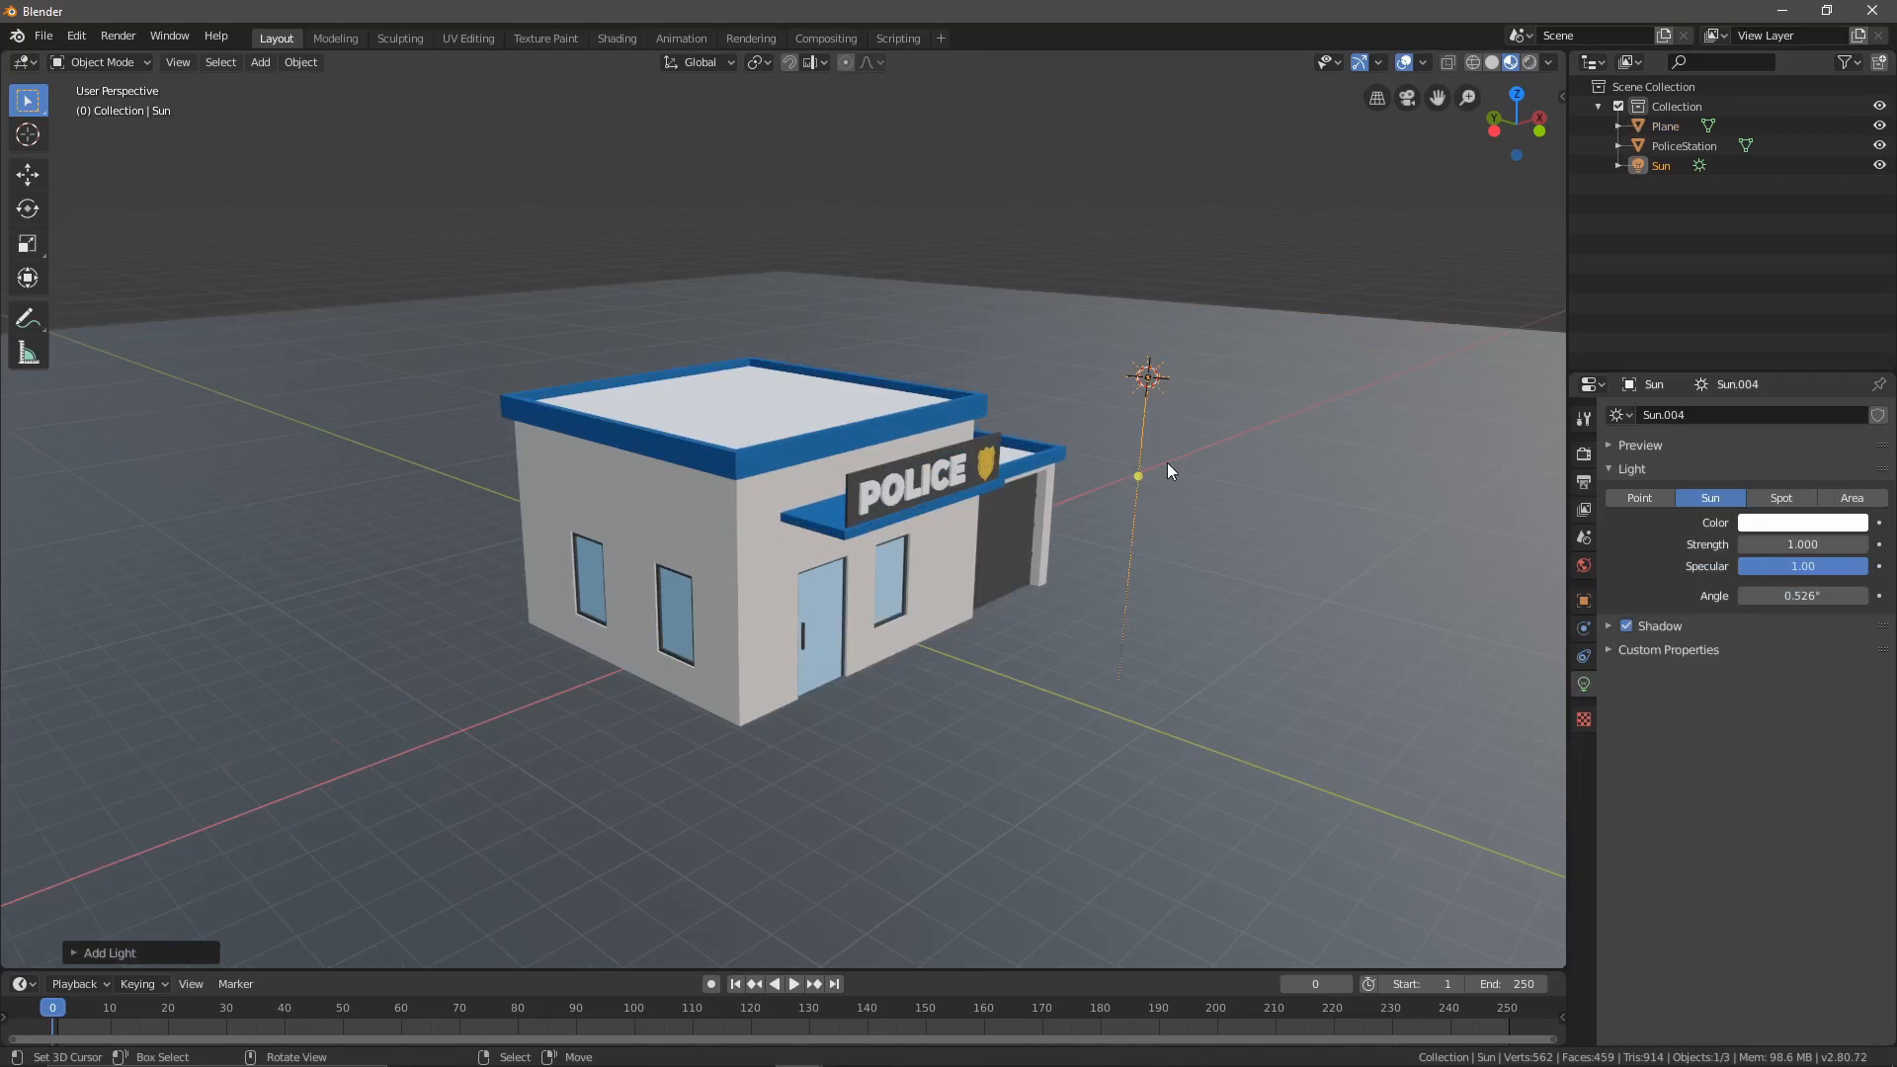
key("KP_1")
key("r")
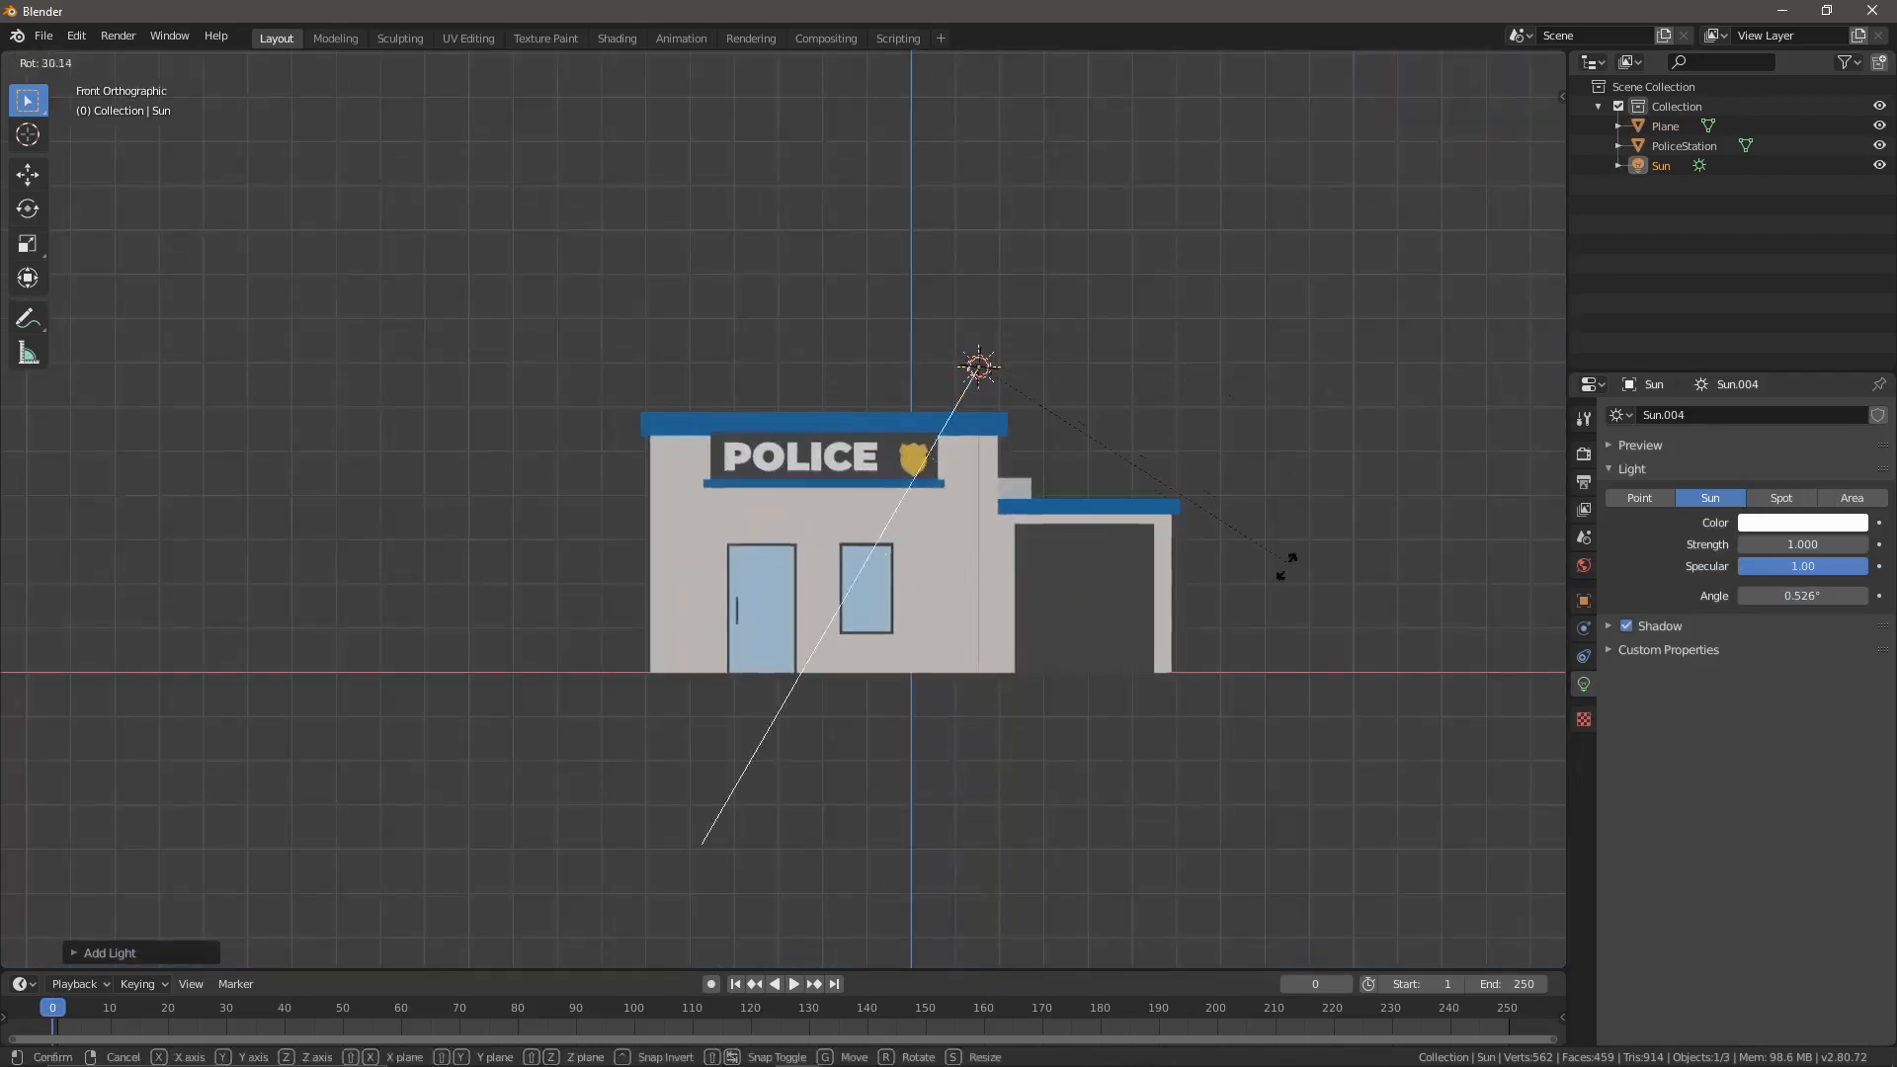
left_click(1216, 649)
key("g")
left_click(1415, 577)
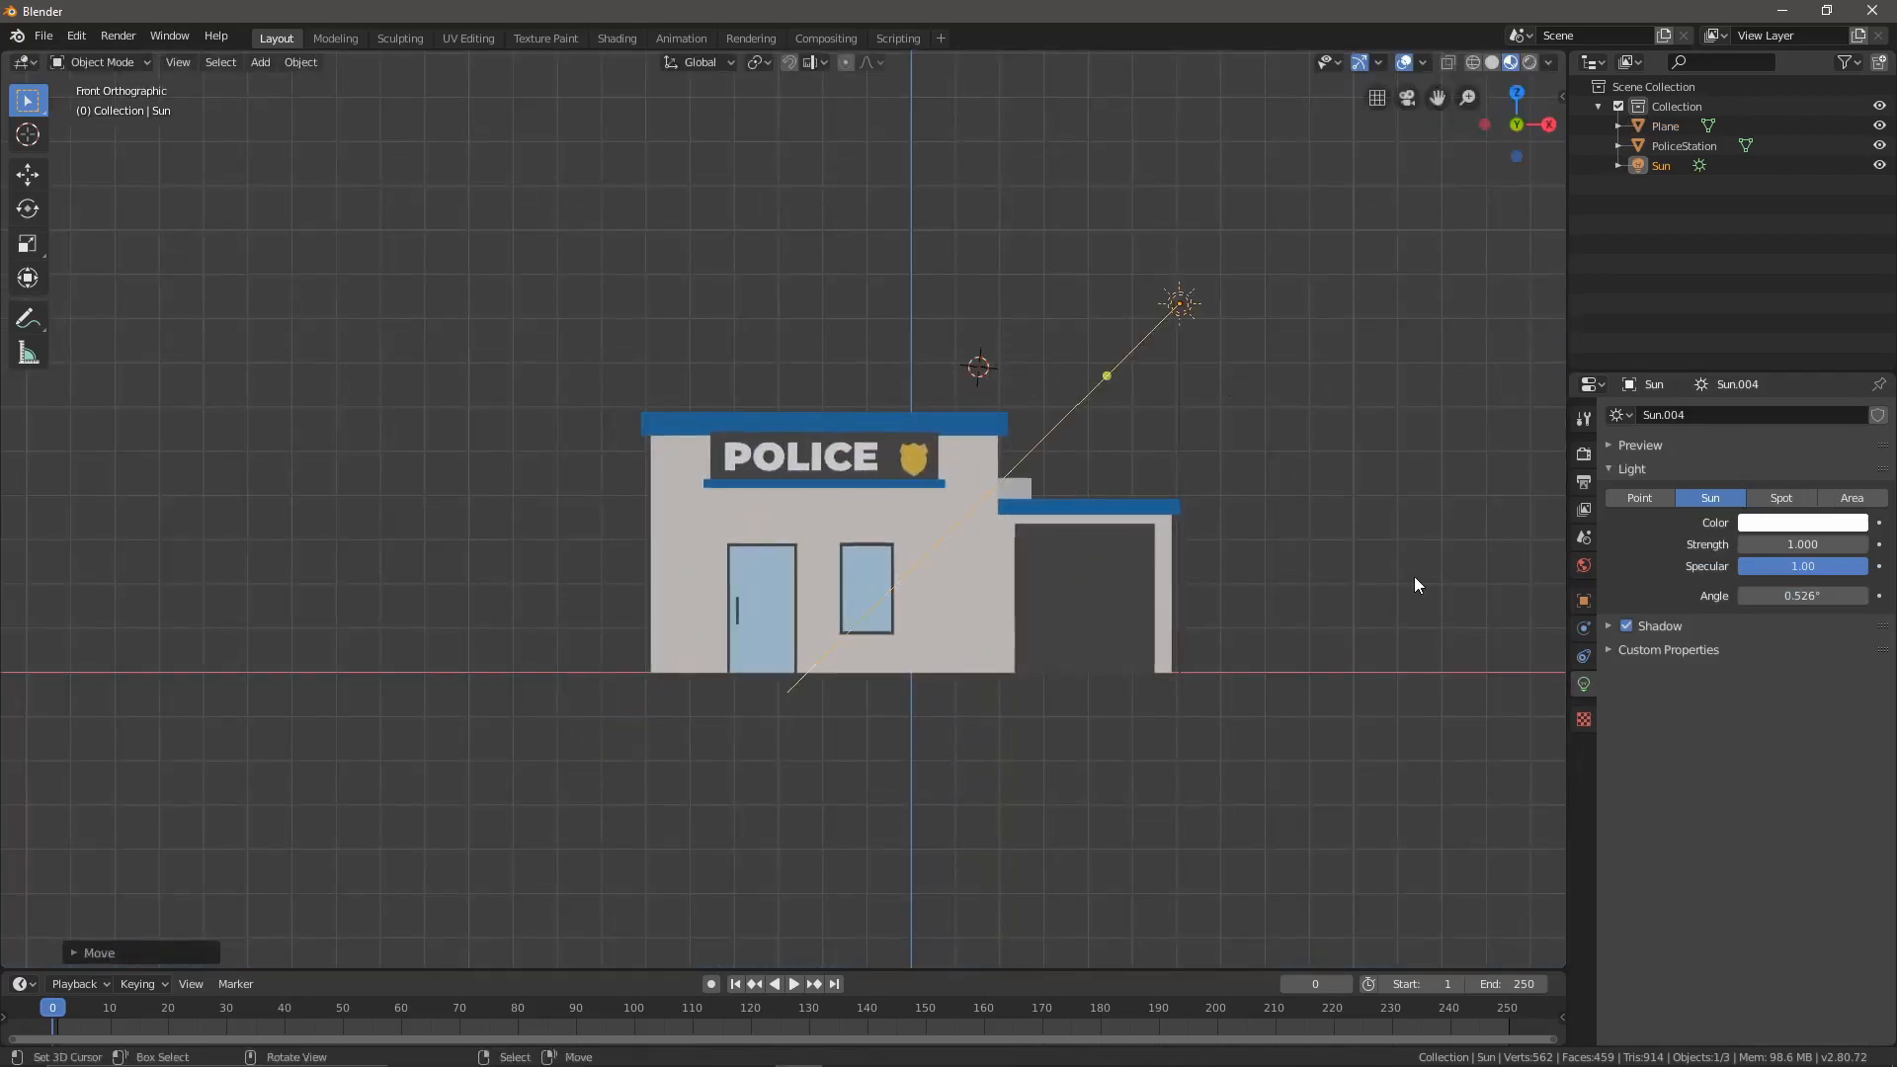
- In top view, rotate the sun about 41.5° toward the building and move it outward beyond the carport's front corner
key("KP_7")
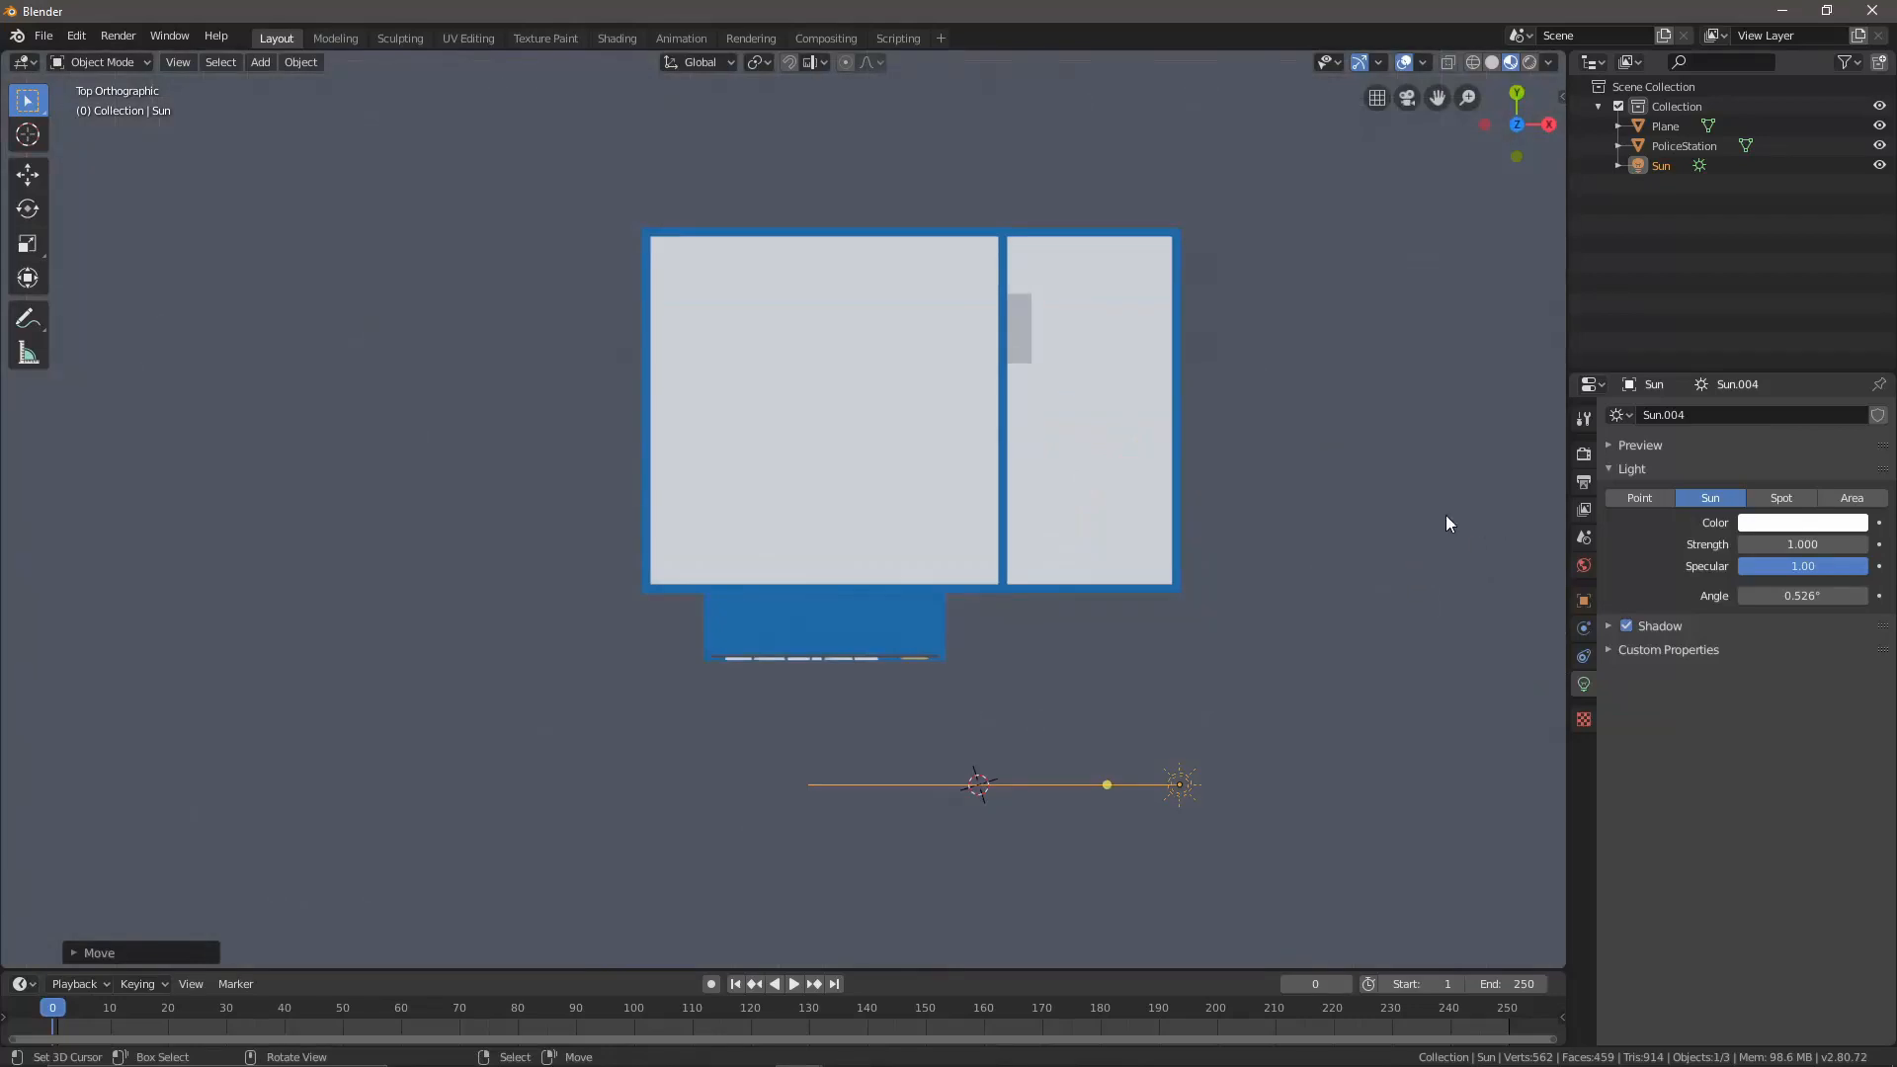
key("r")
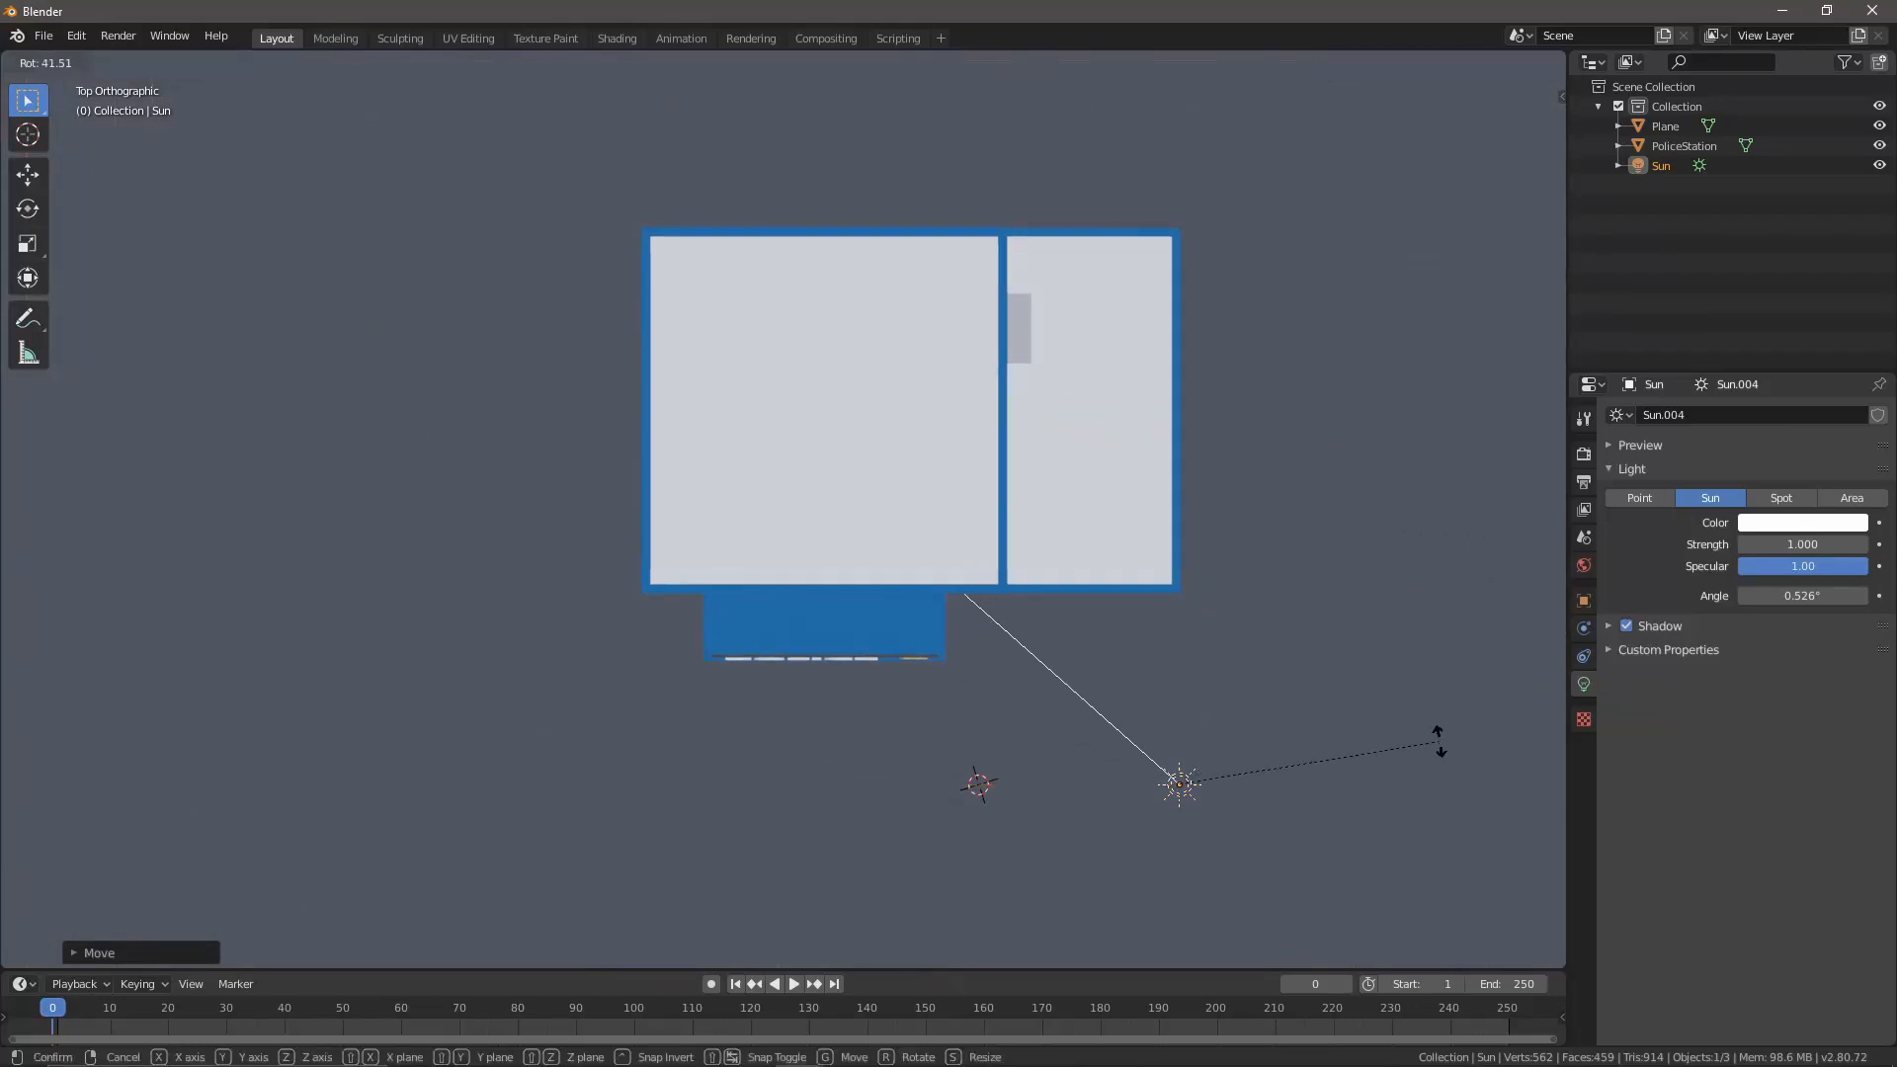
left_click(1437, 735)
key("g")
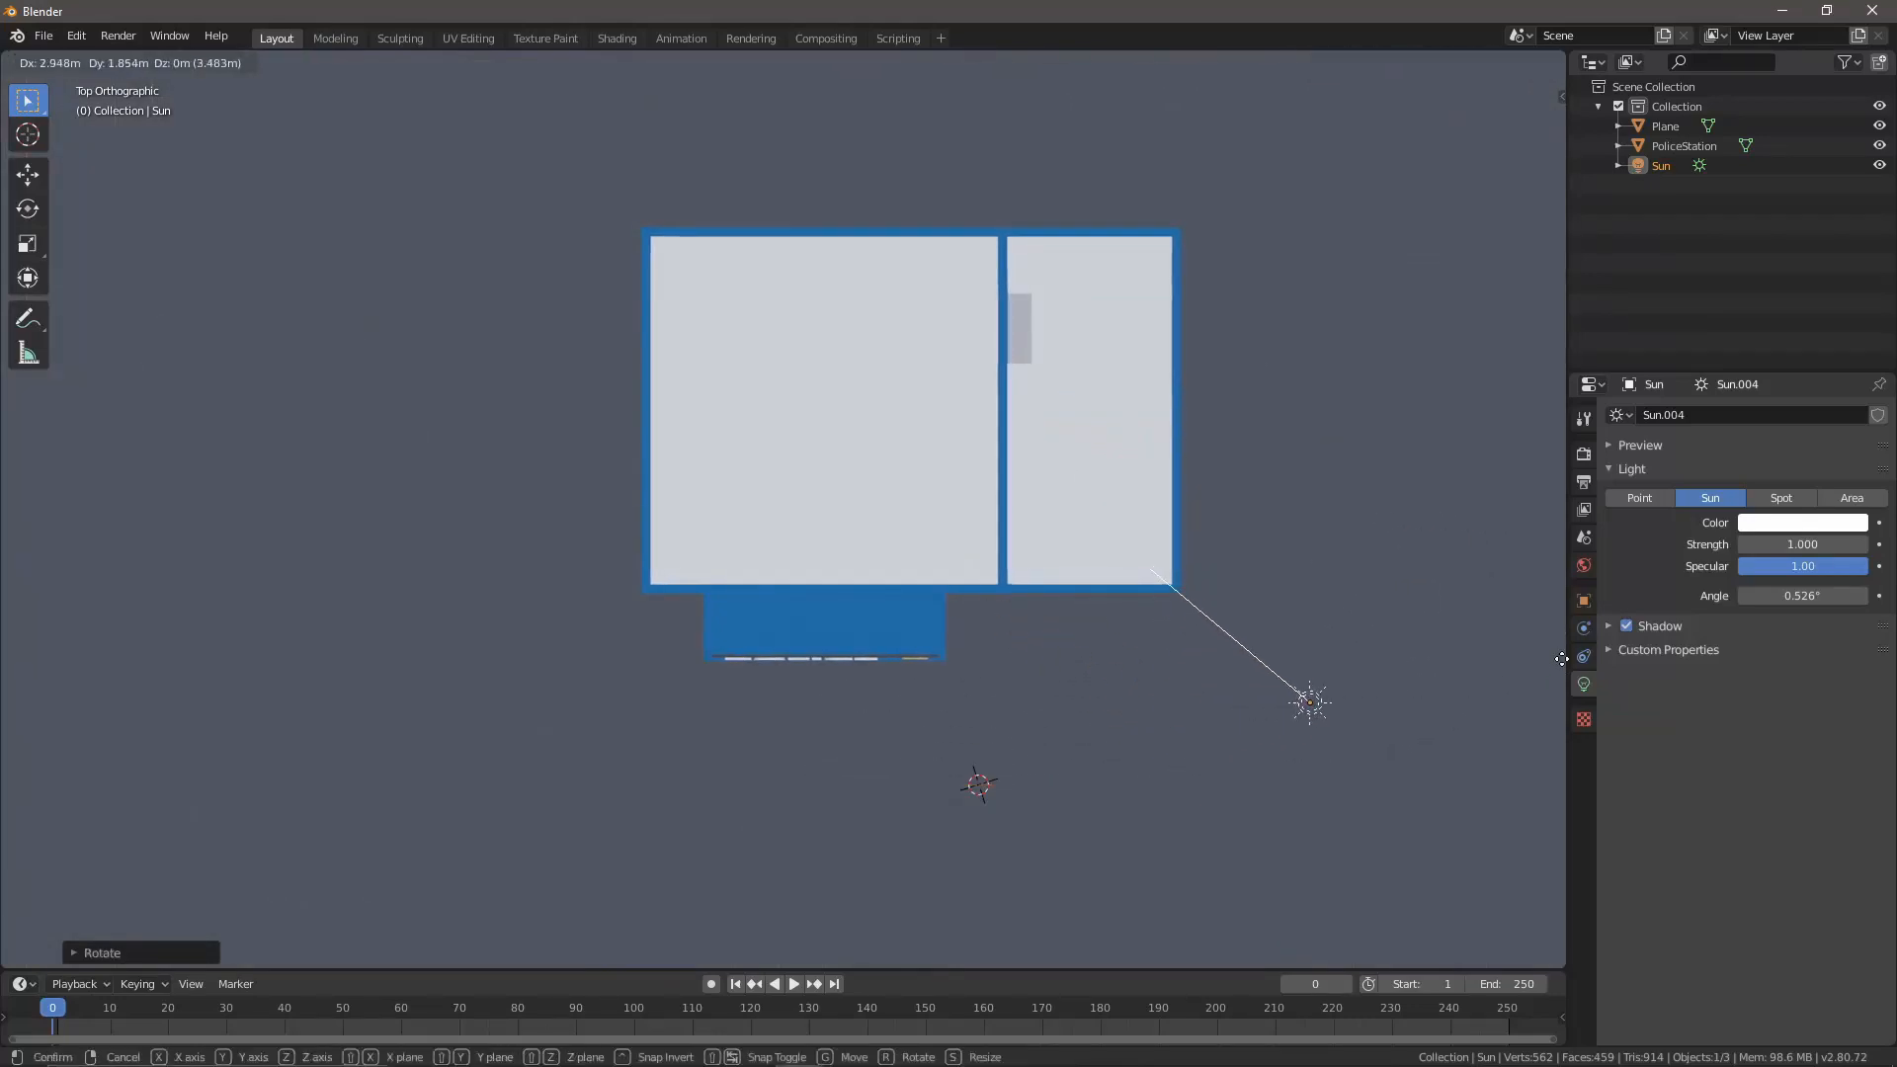
left_click(1389, 762)
middle_click_drag(1390, 762, 1541, 632)
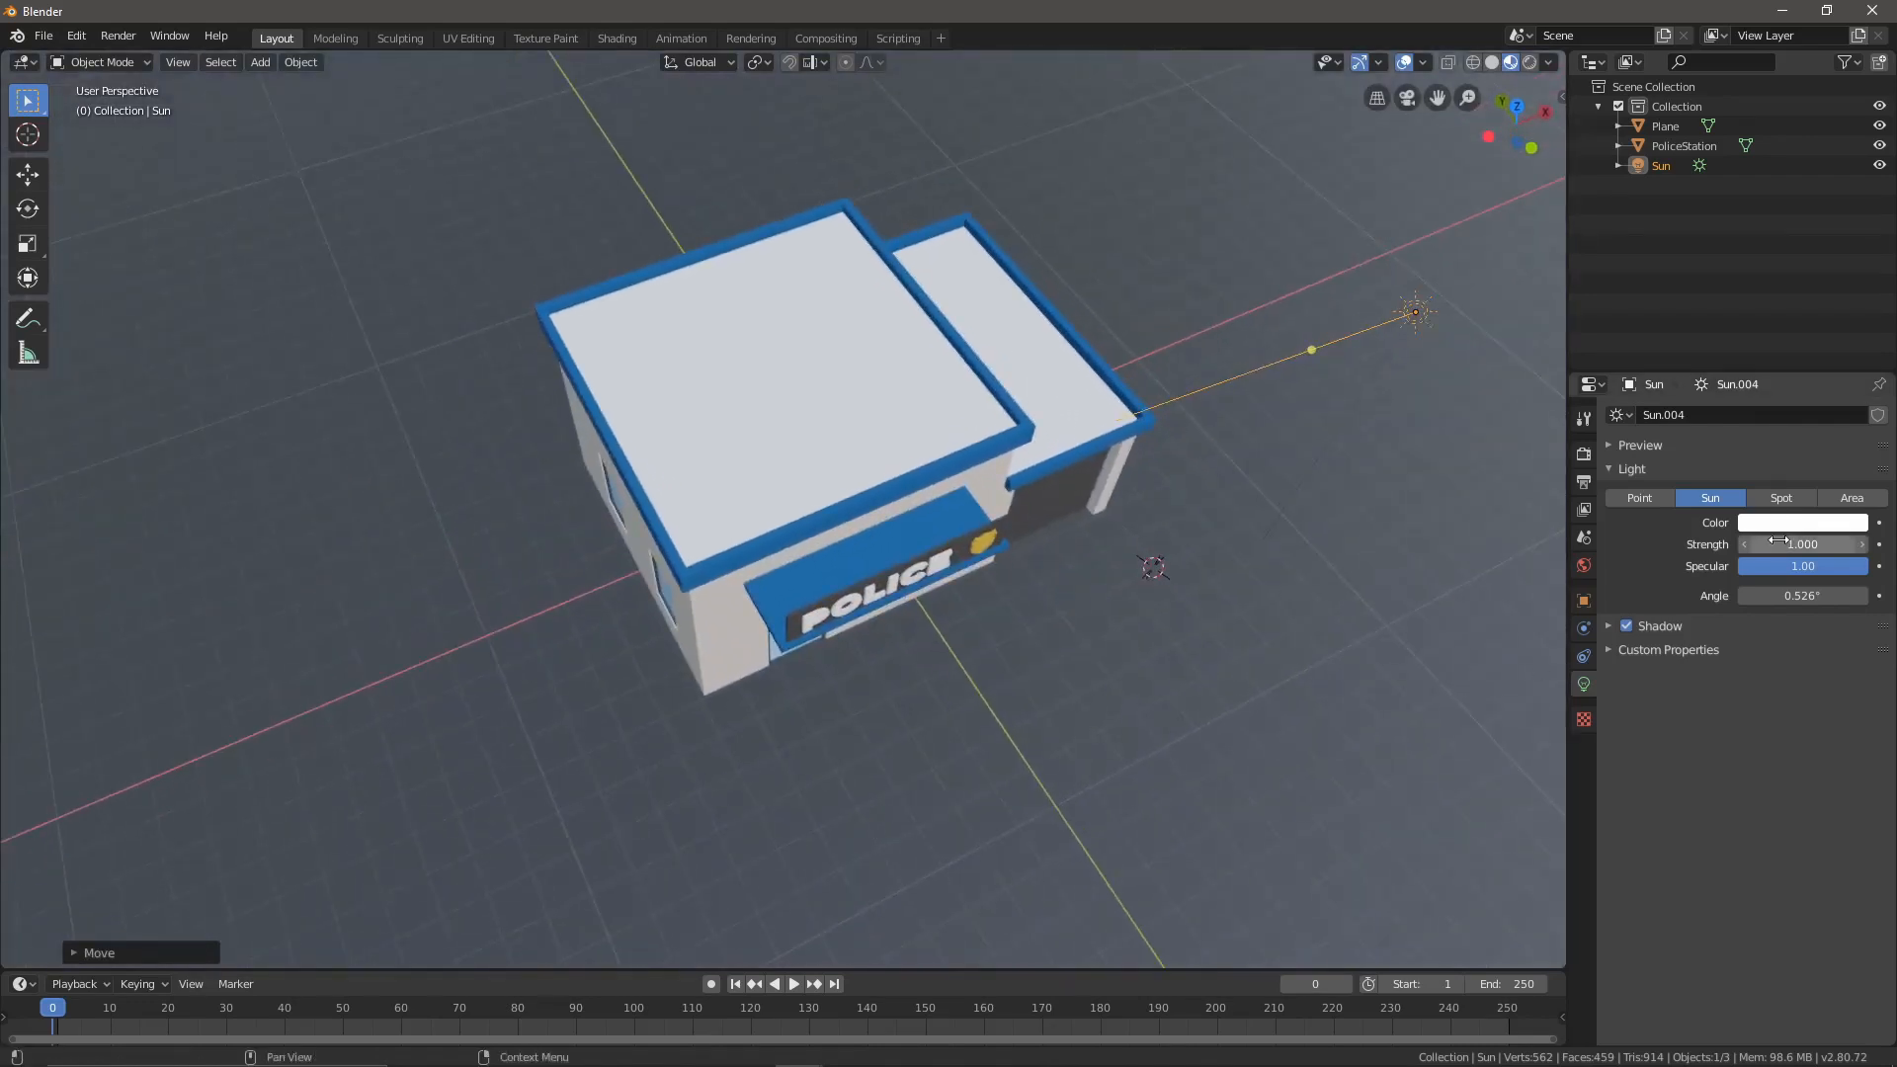
- Set the sun's strength to 4.560 and give its light a pale warm yellow-orange color
left_click_drag(1782, 545, 1892, 544)
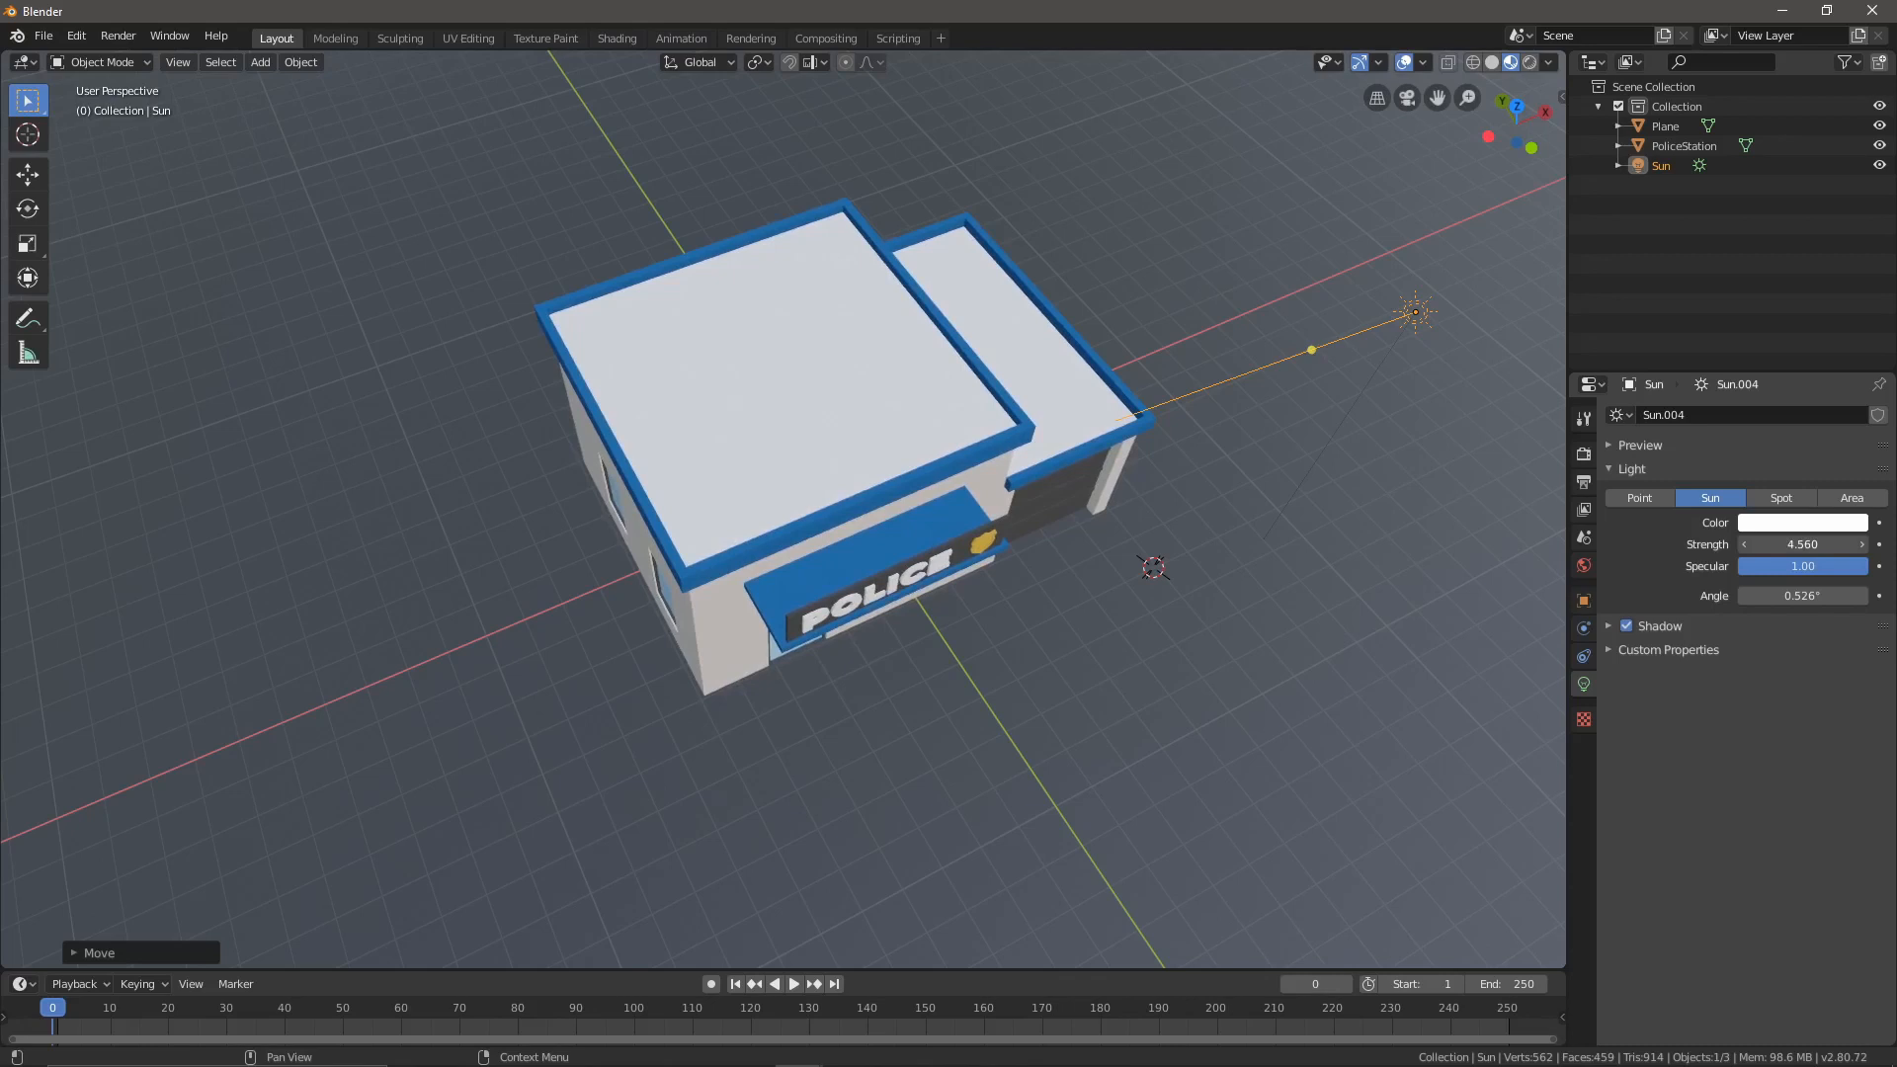
left_click(1777, 524)
left_click(1764, 335)
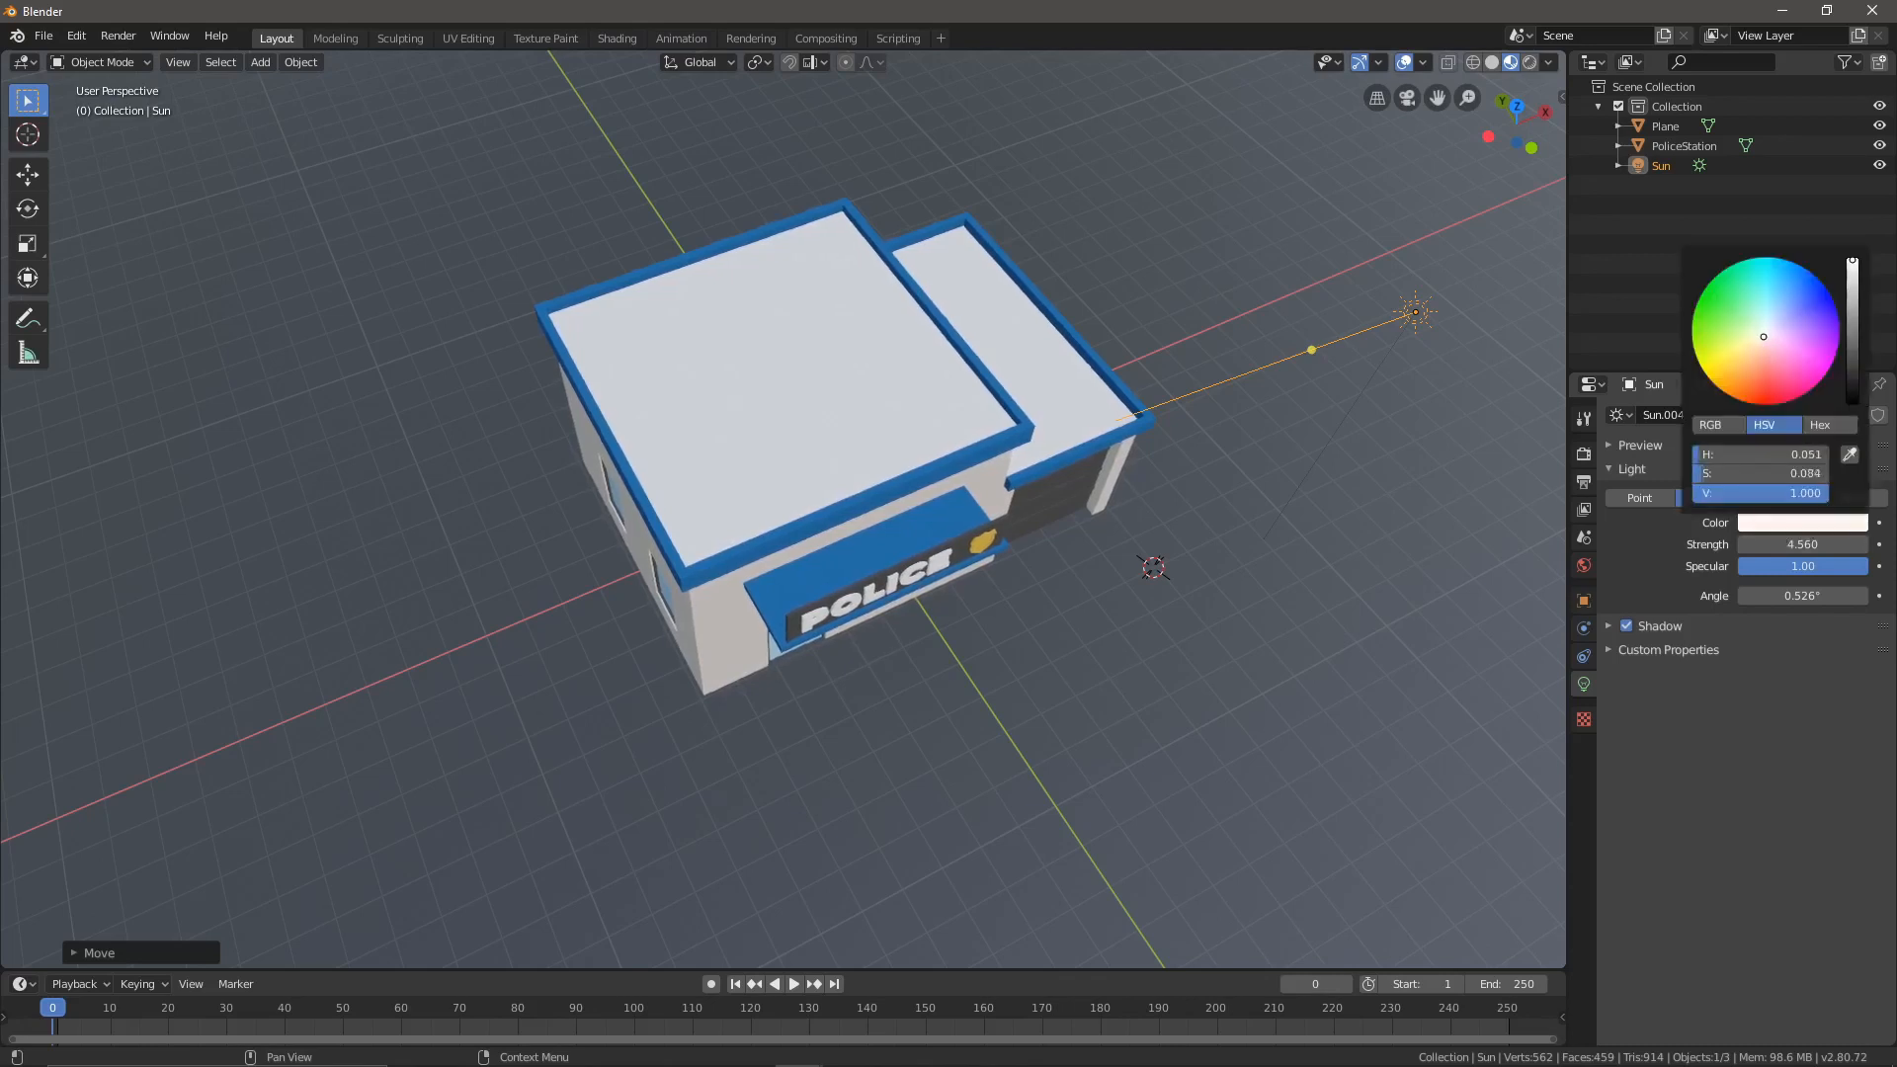
left_click_drag(1764, 336, 1759, 341)
scroll(1152, 627, "down", 4)
mouse_move(1153, 627)
middle_mouse_down()
mouse_move(1262, 583)
mouse_move(1160, 536)
mouse_move(1124, 603)
middle_mouse_up()
scroll(1127, 604, "up", 2)
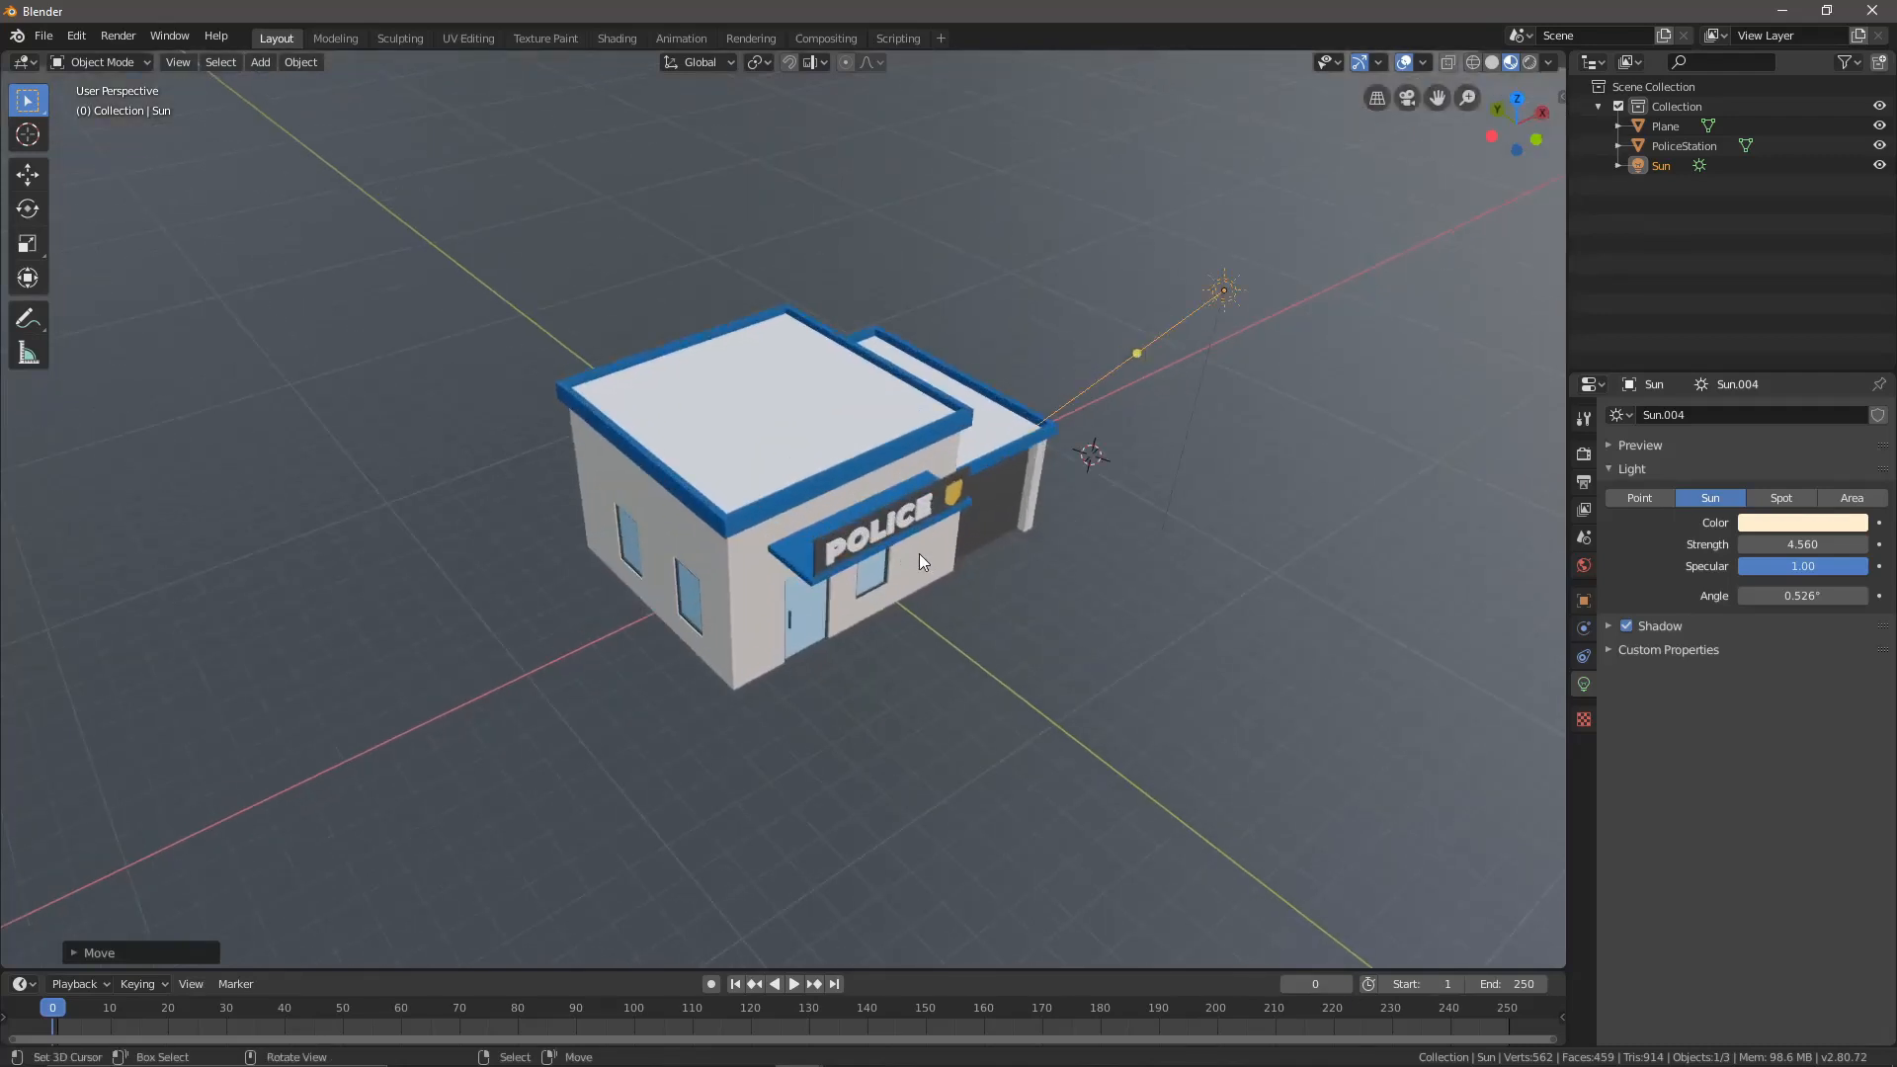
- Add a camera and, in top view, move it well away from the building's front corner on the side opposite the sun
key("shift+a")
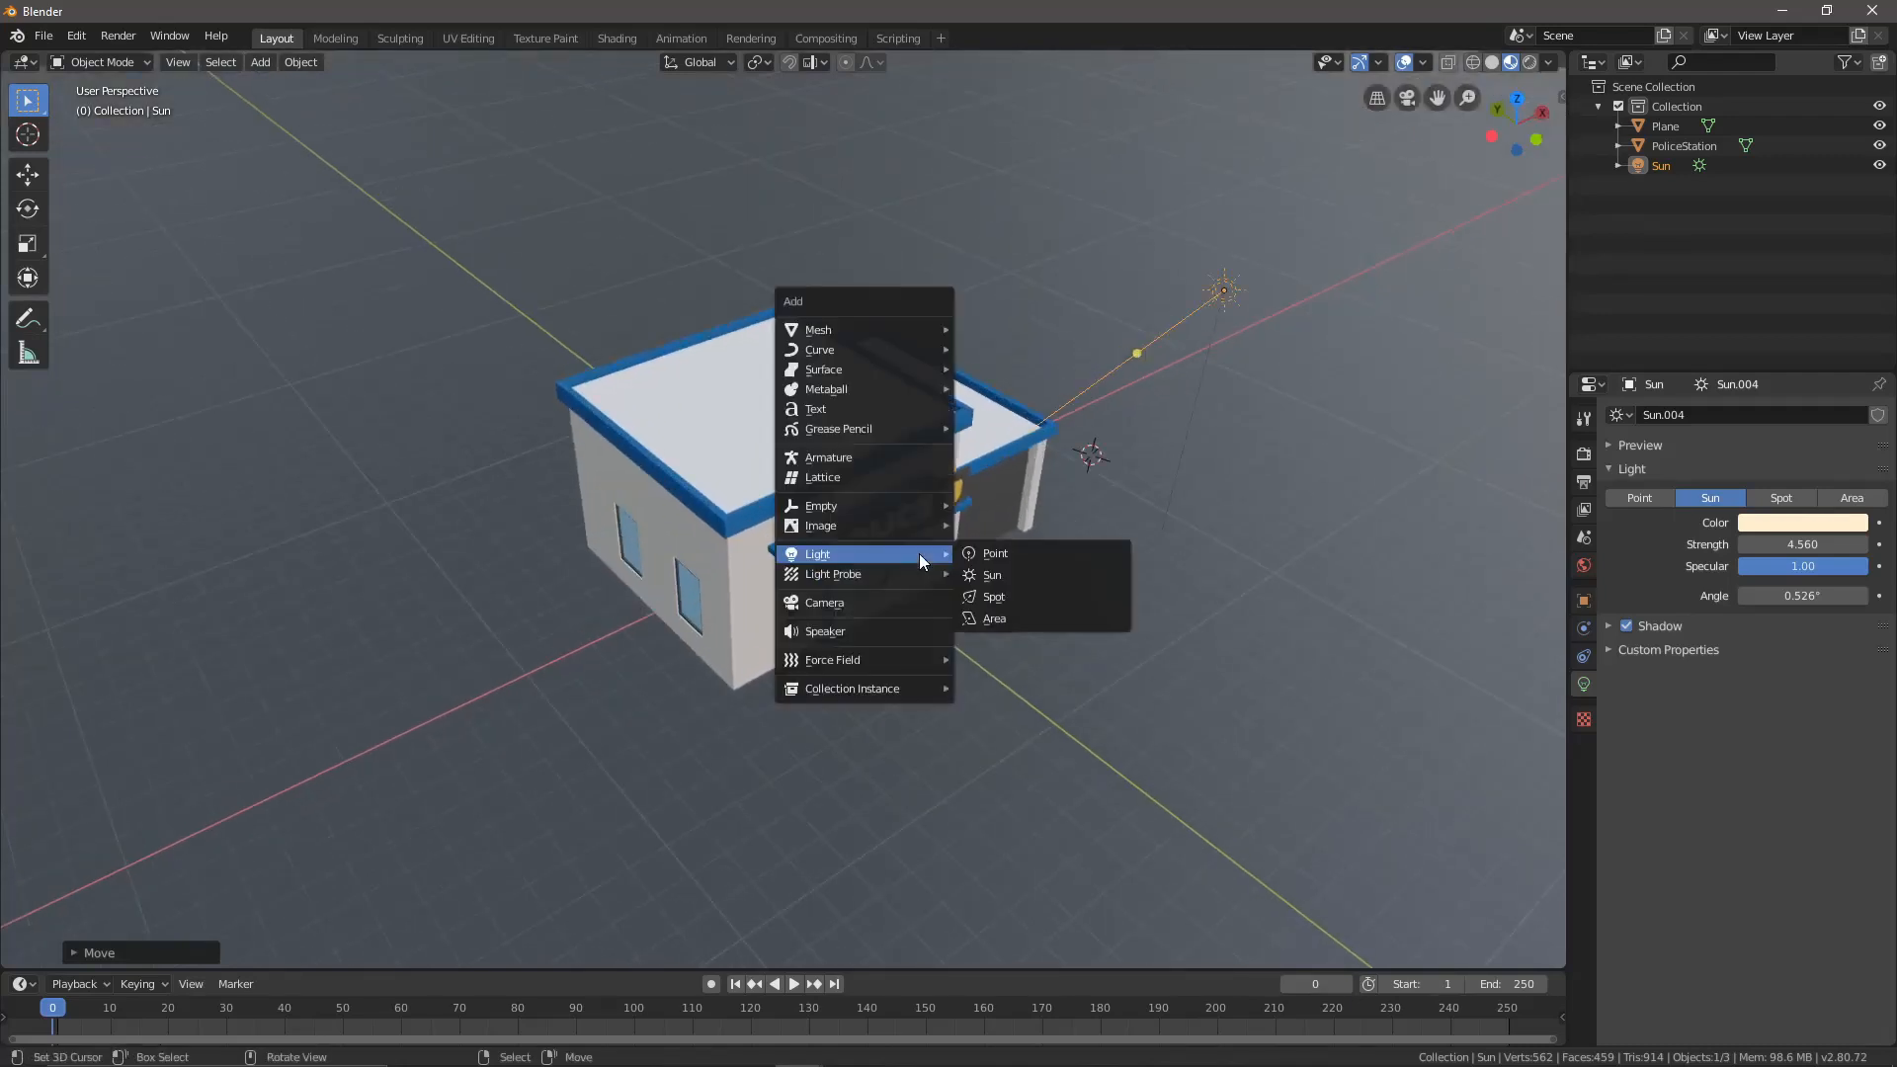
left_click(846, 604)
middle_click_drag(860, 607, 905, 581)
key("KP_7")
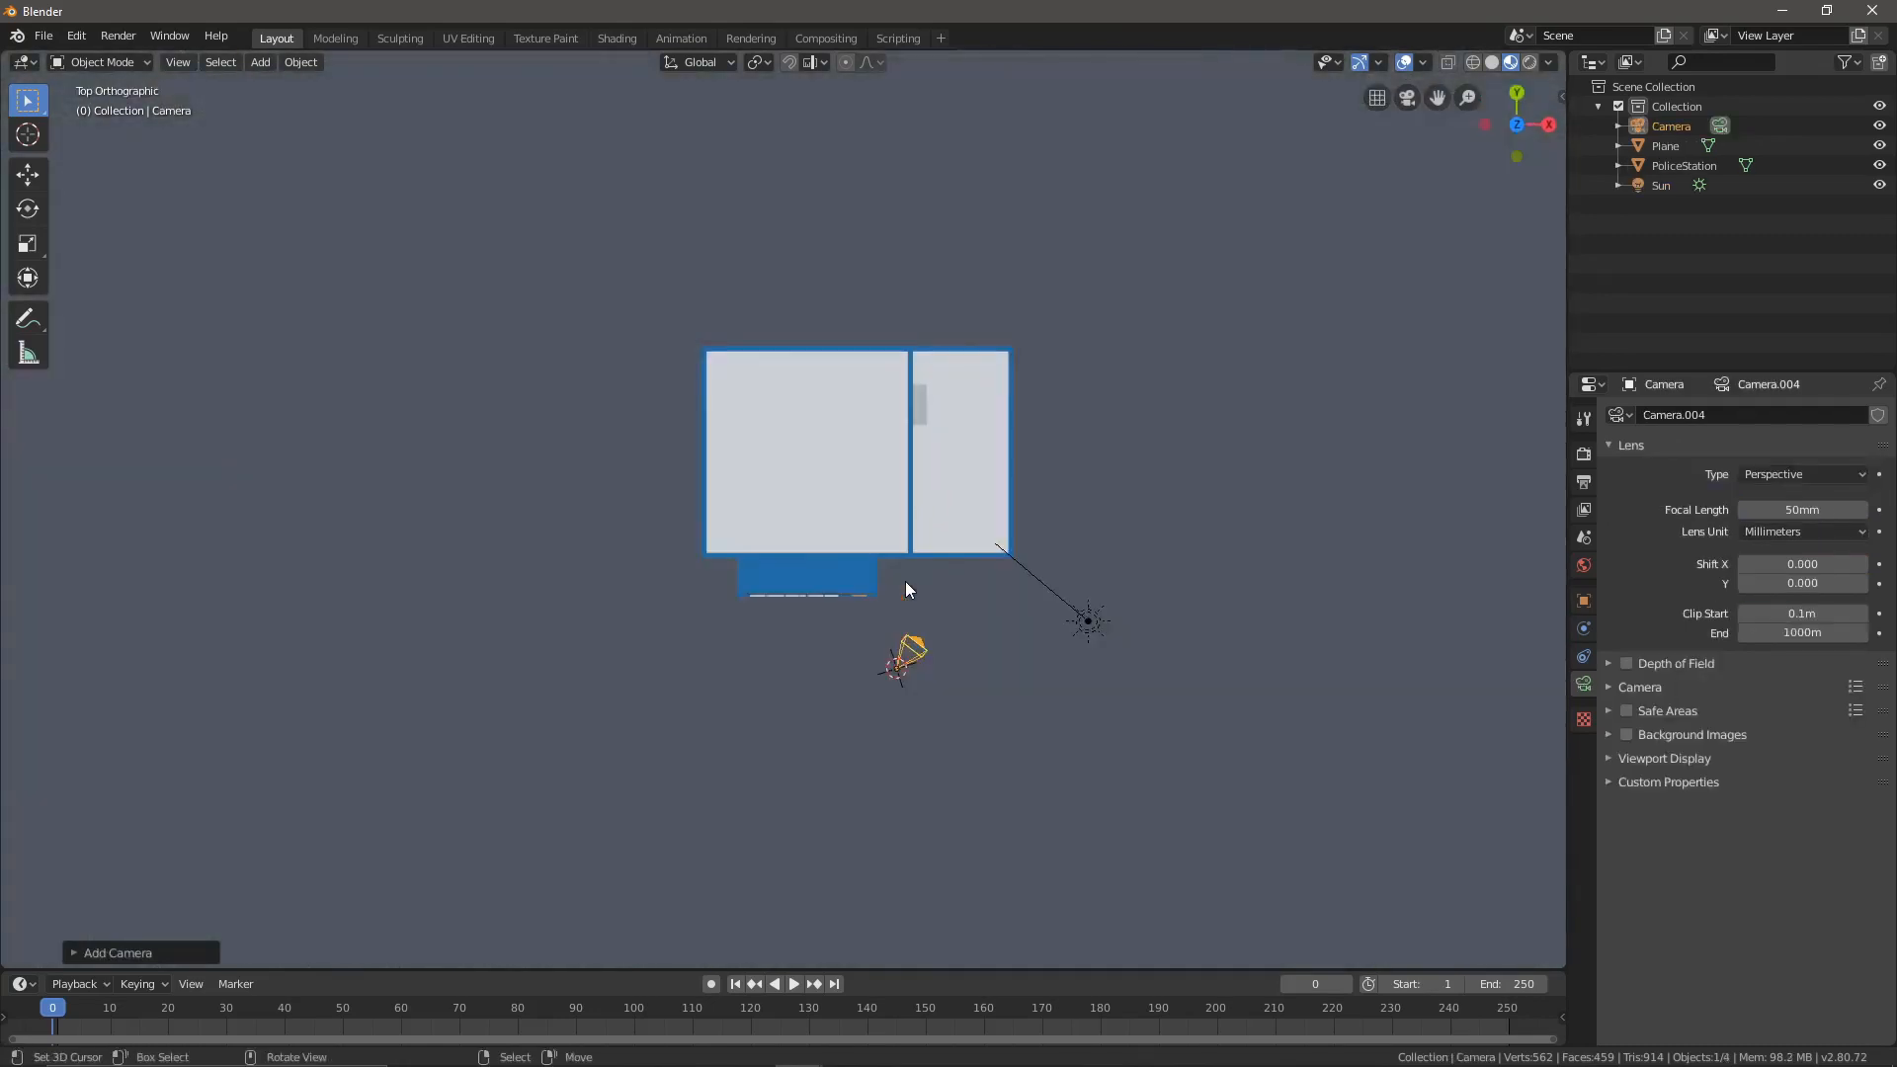
key("g")
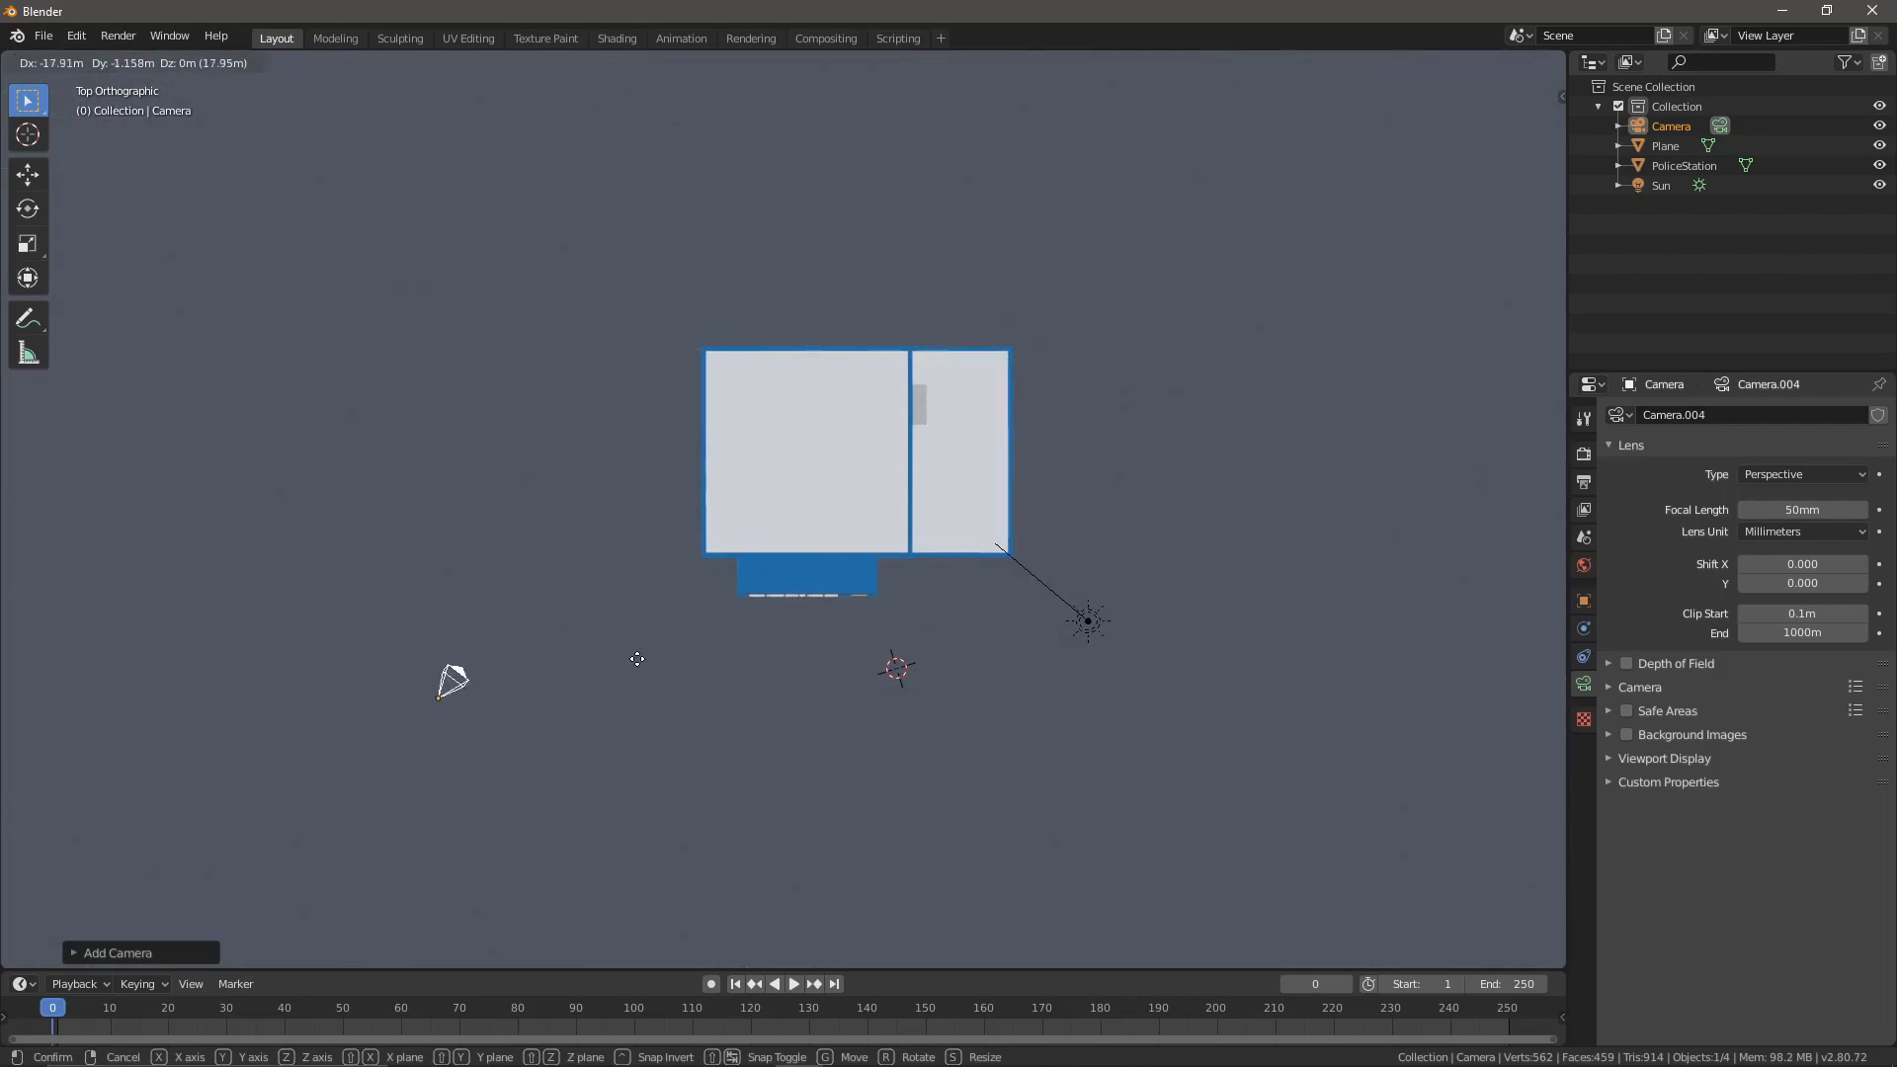
left_click(651, 668)
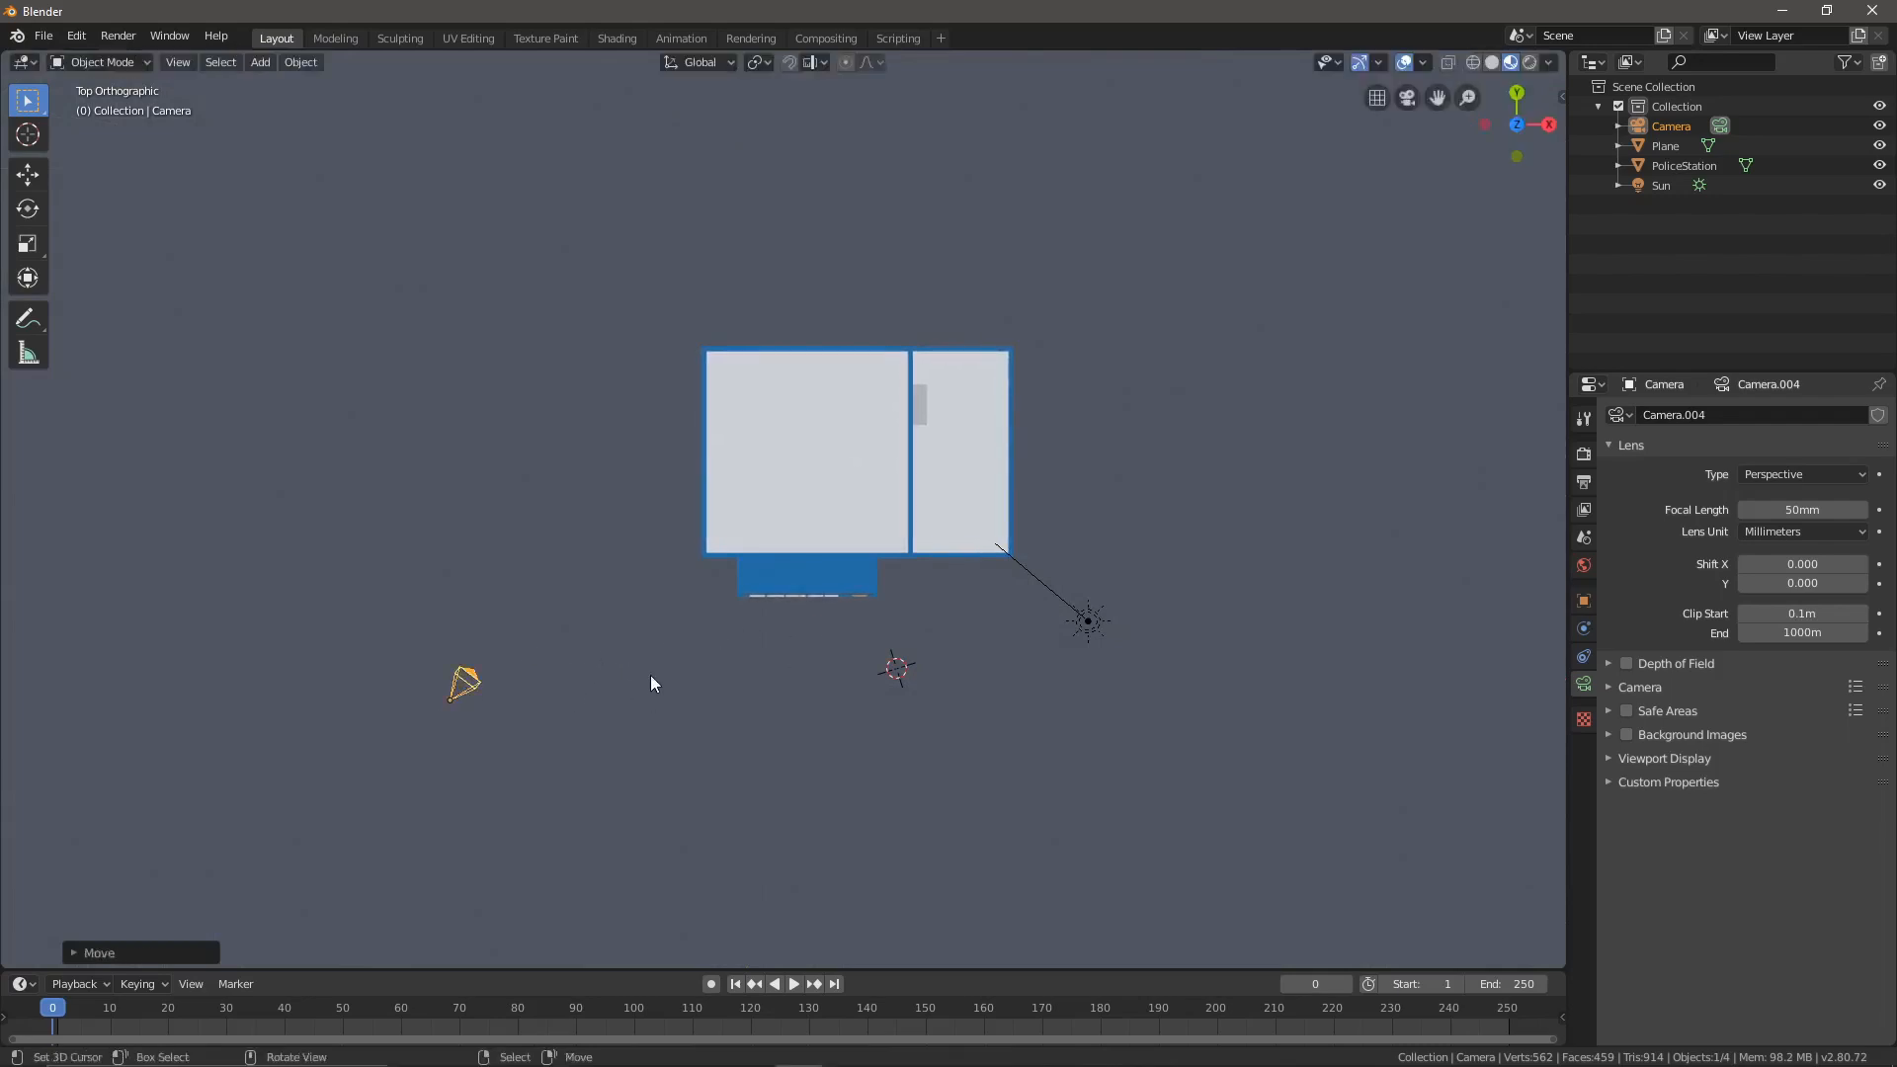
key("g")
left_click(625, 692)
- Change the camera's lens type to Orthographic and look through the camera
left_click(1584, 656)
left_click(1584, 684)
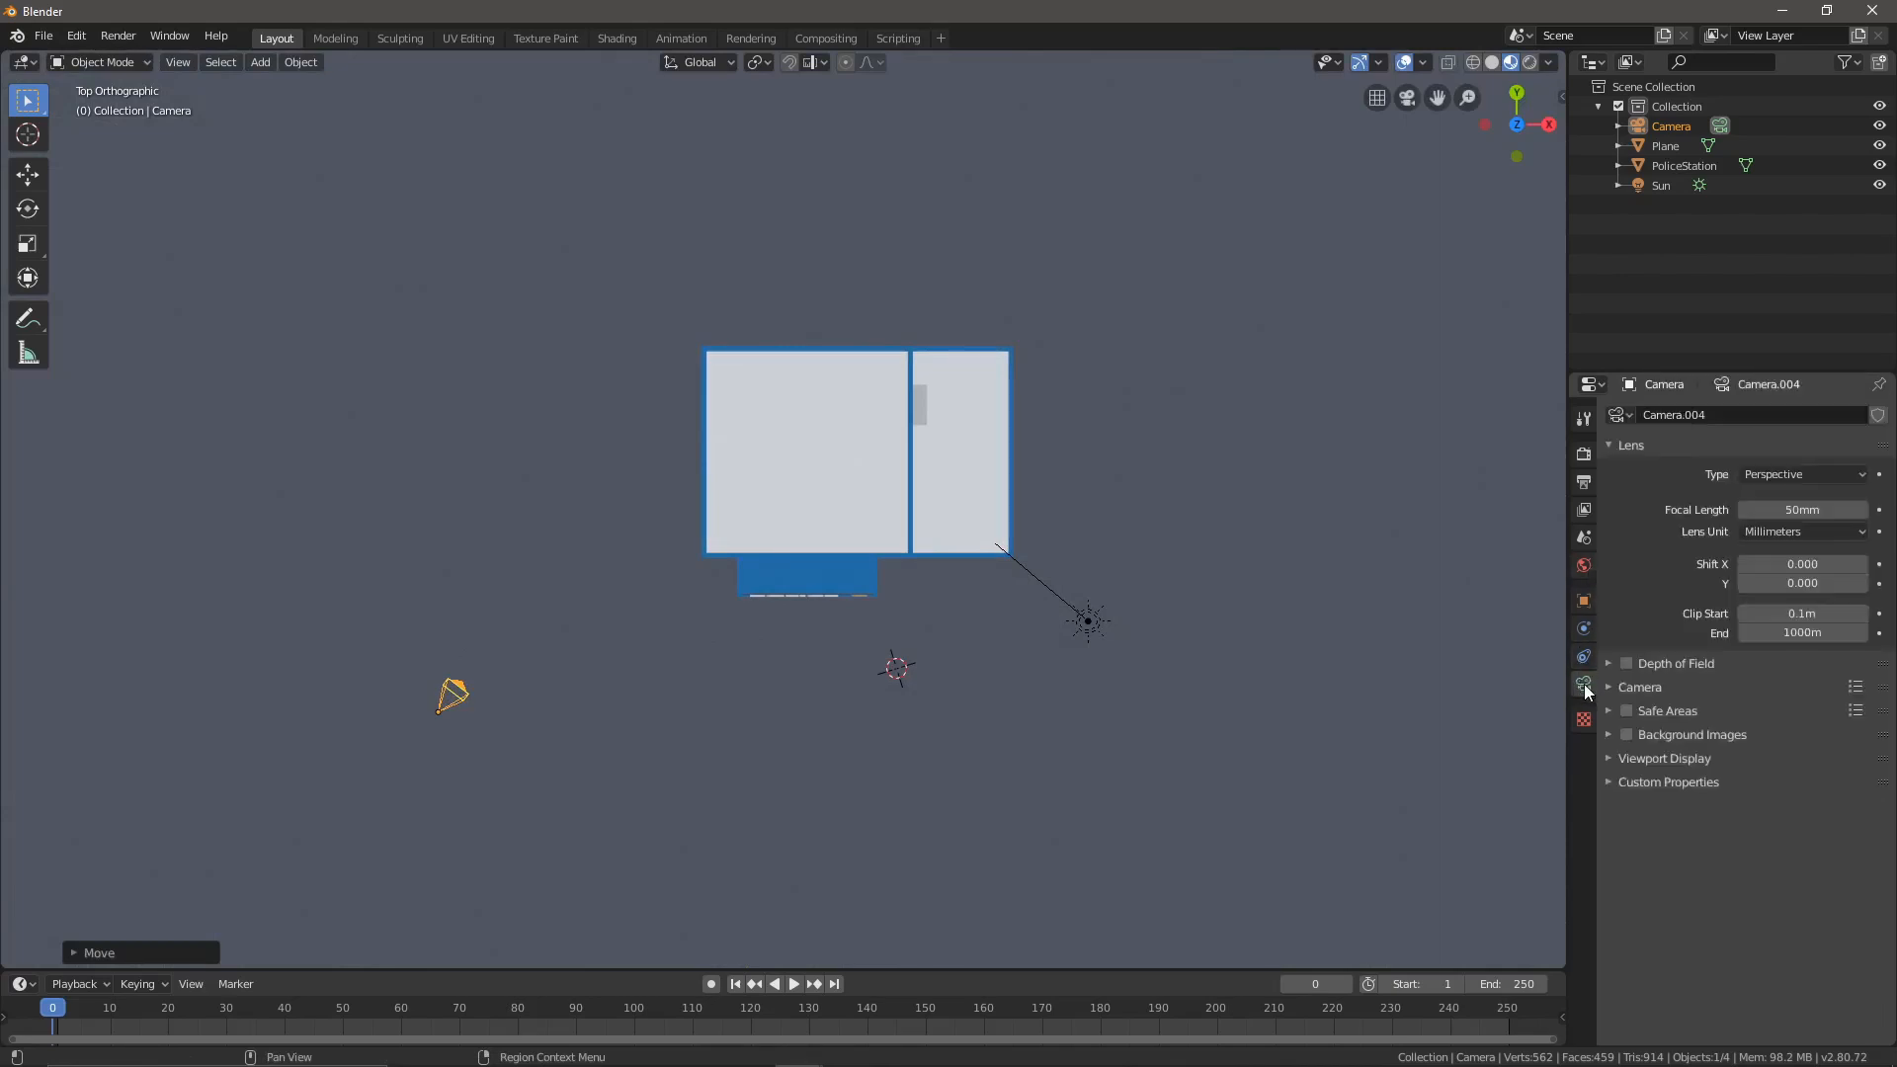
left_click(1806, 476)
left_click(1793, 522)
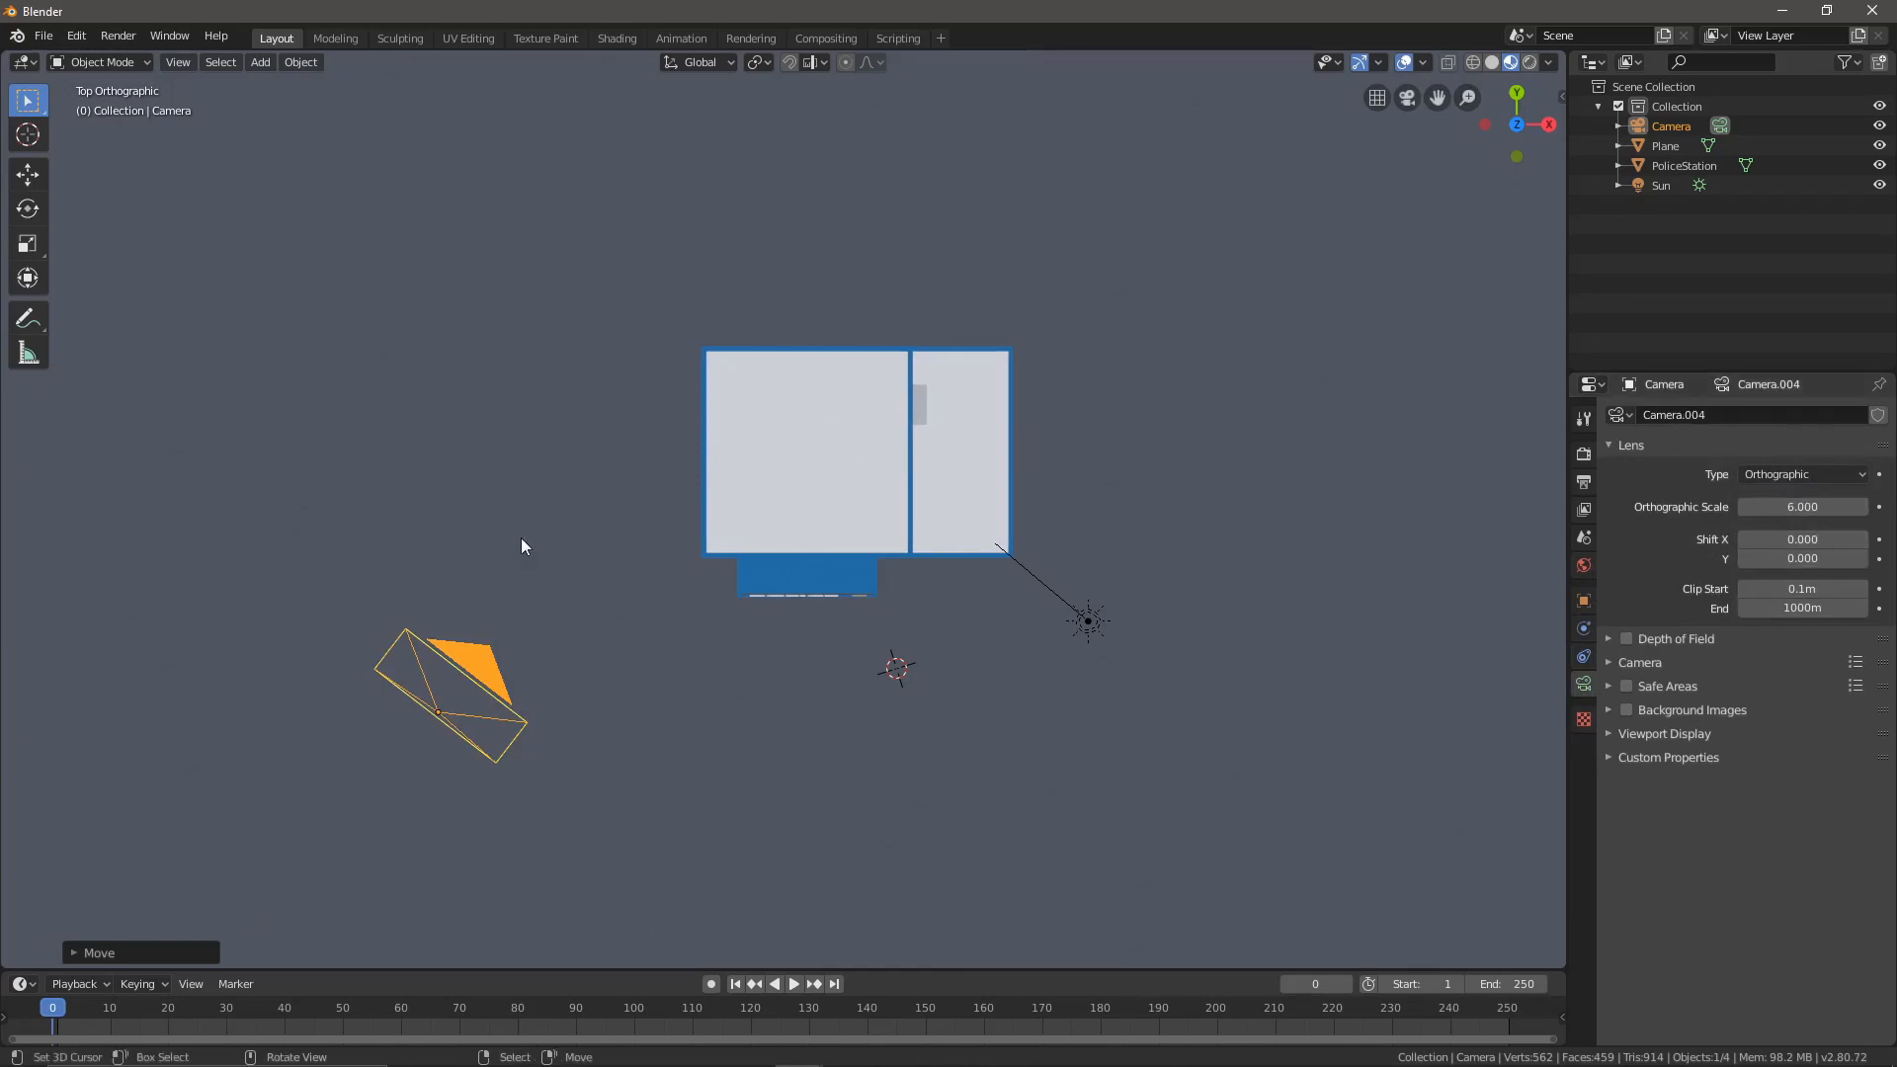
key("KP_0")
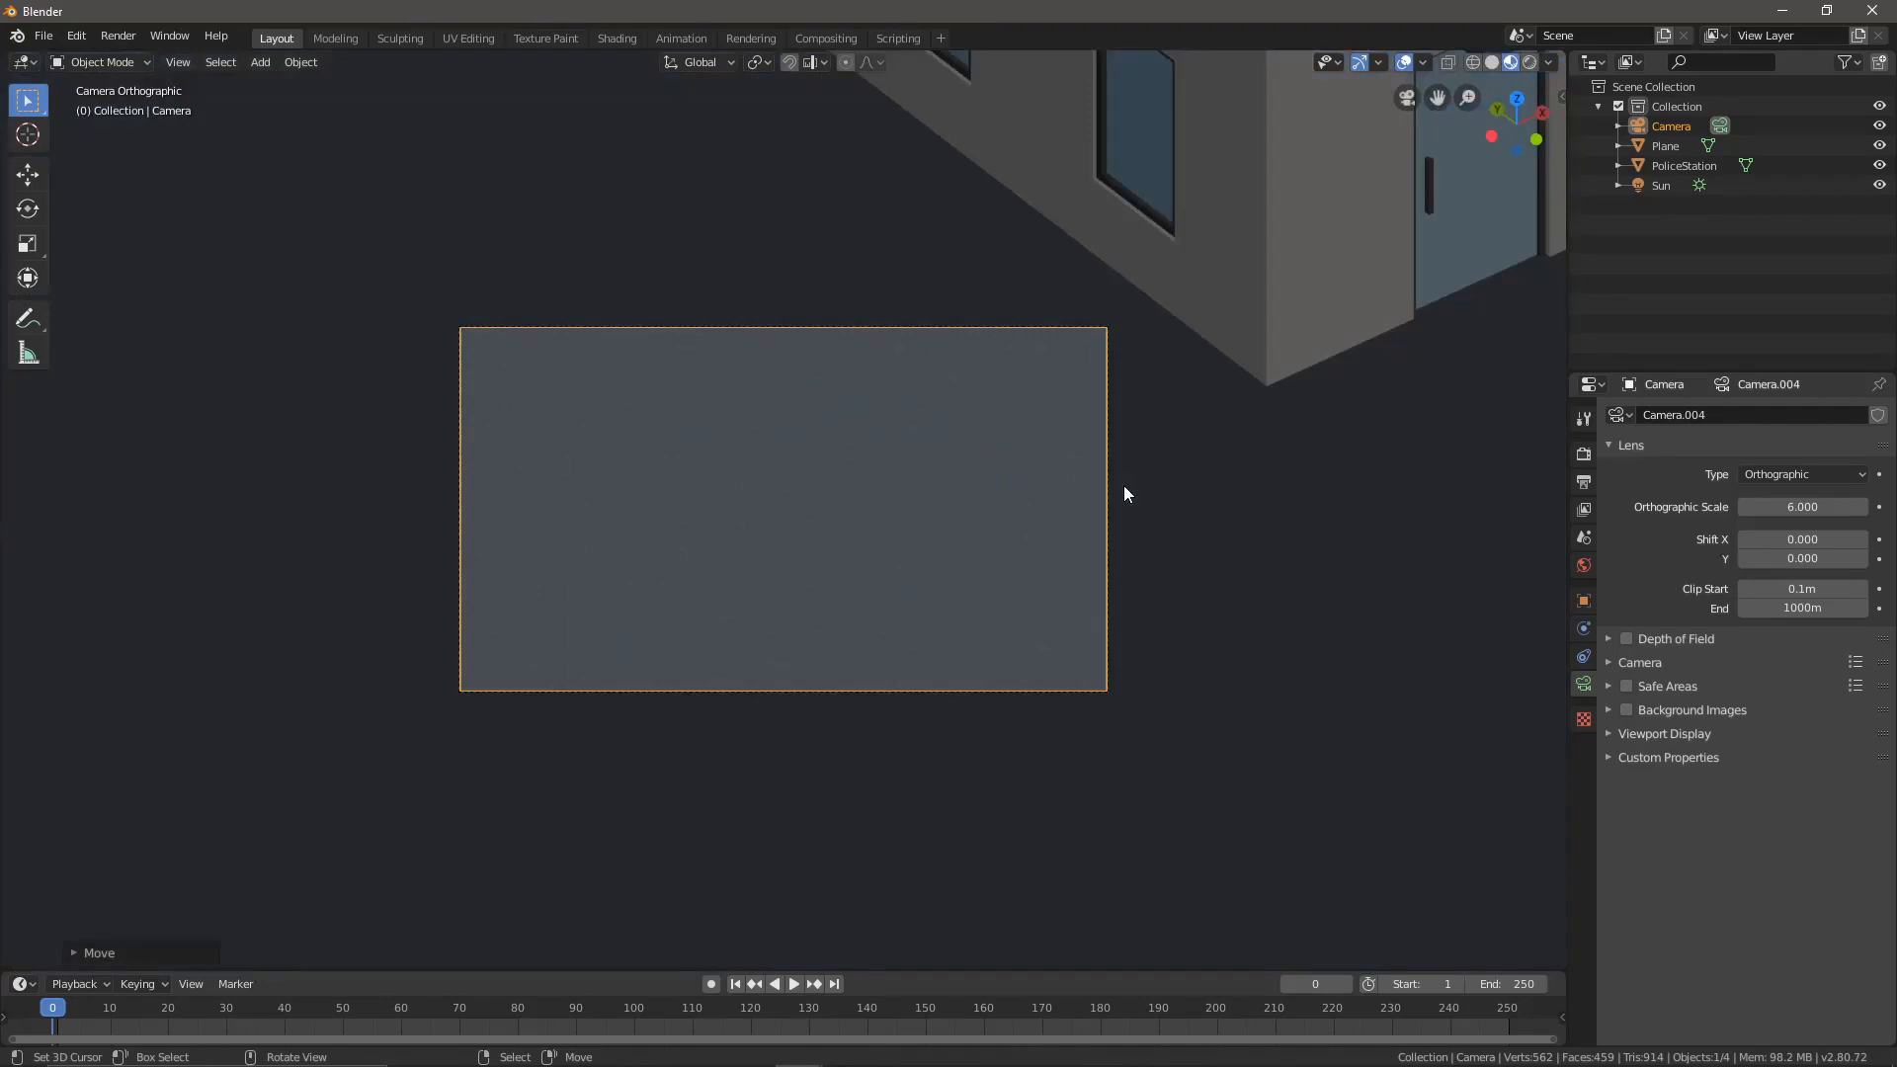
key("g")
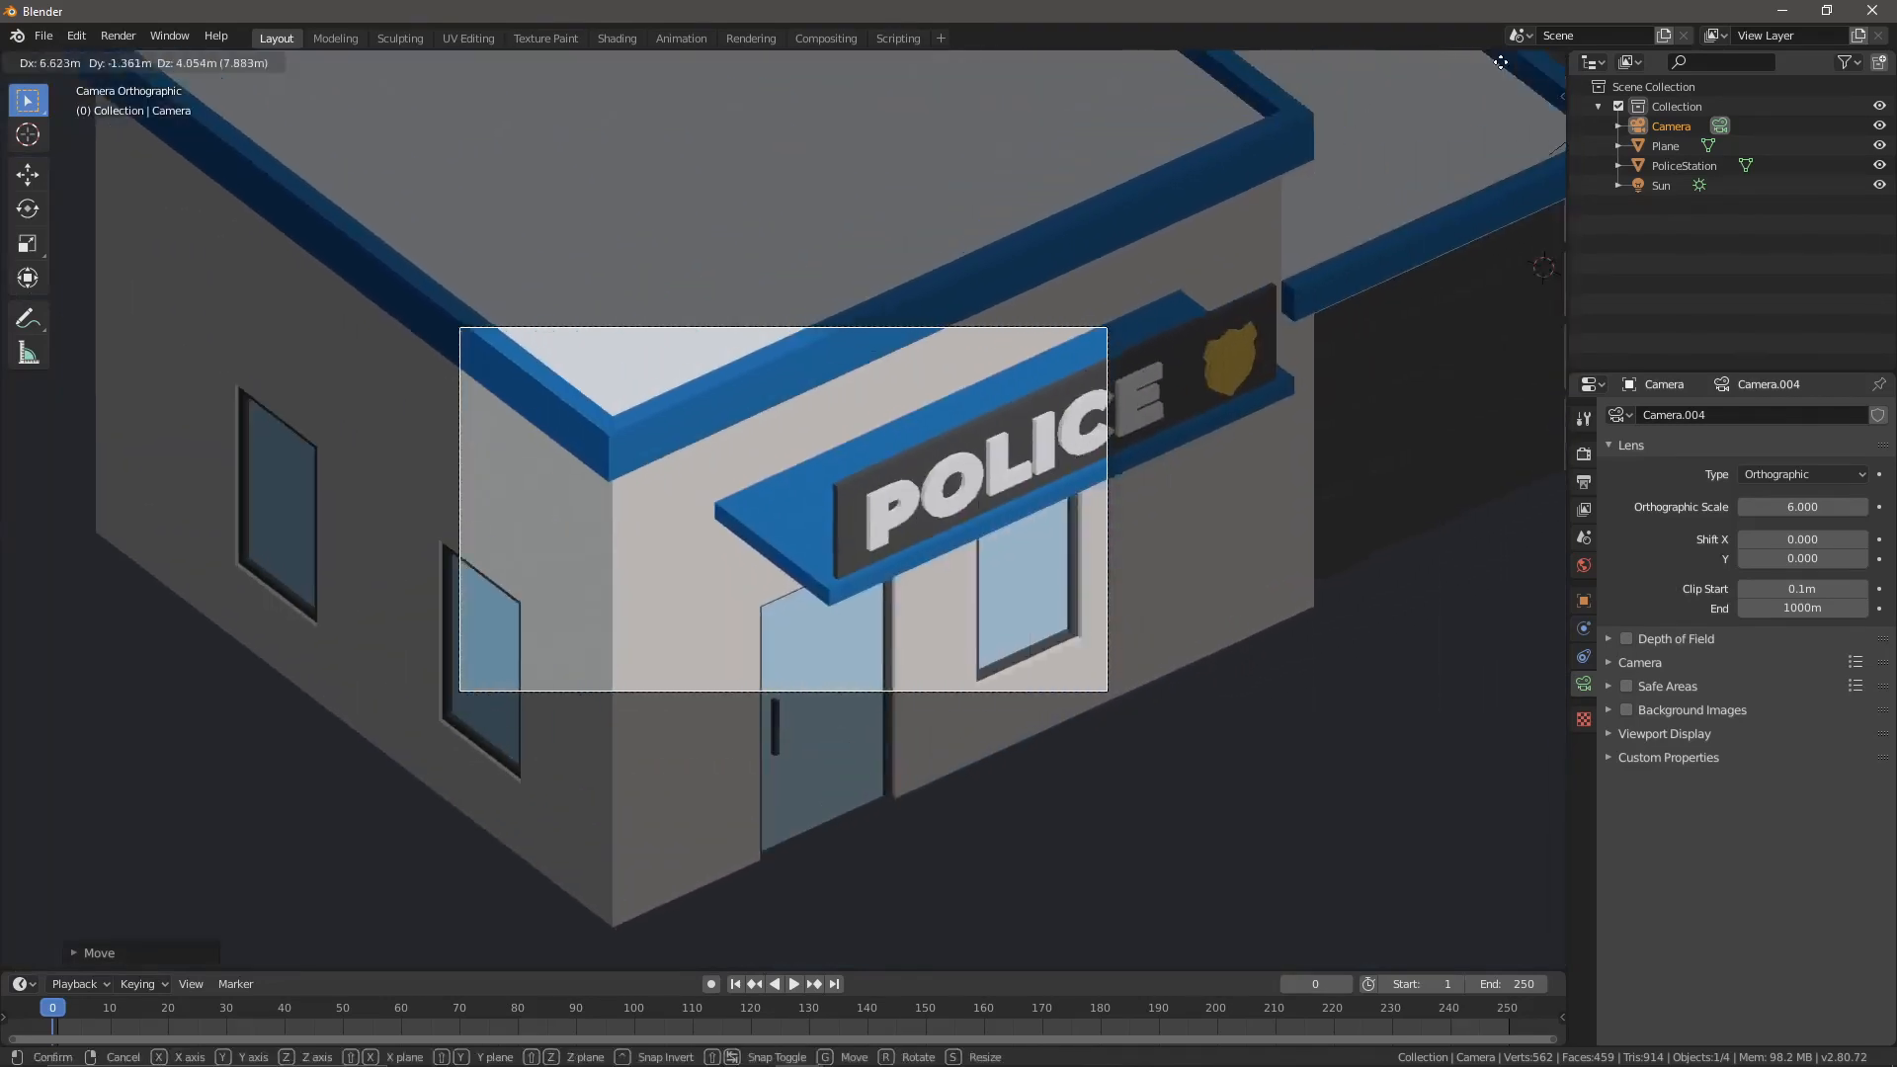
right_click(1322, 955)
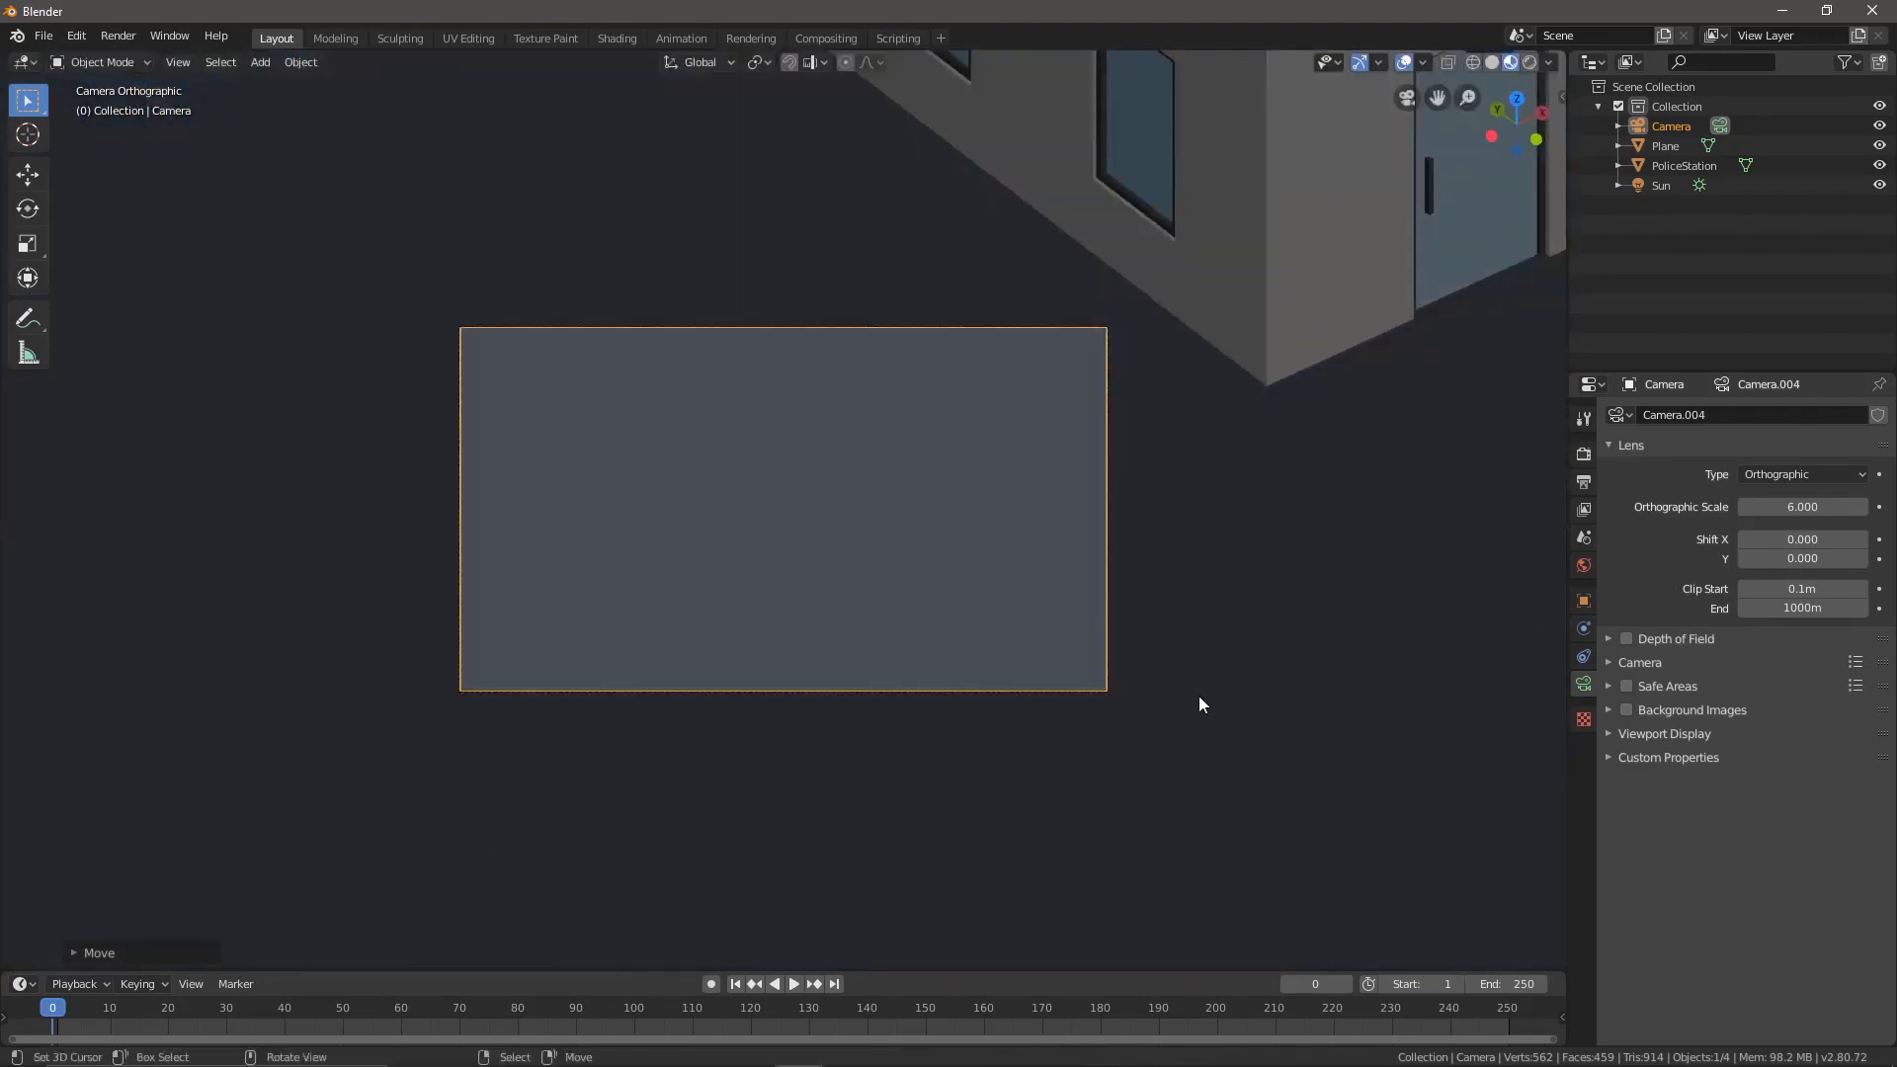
- Set the camera's rotation to exactly 60° on X, 0° on Y and -45° on Z
key("n")
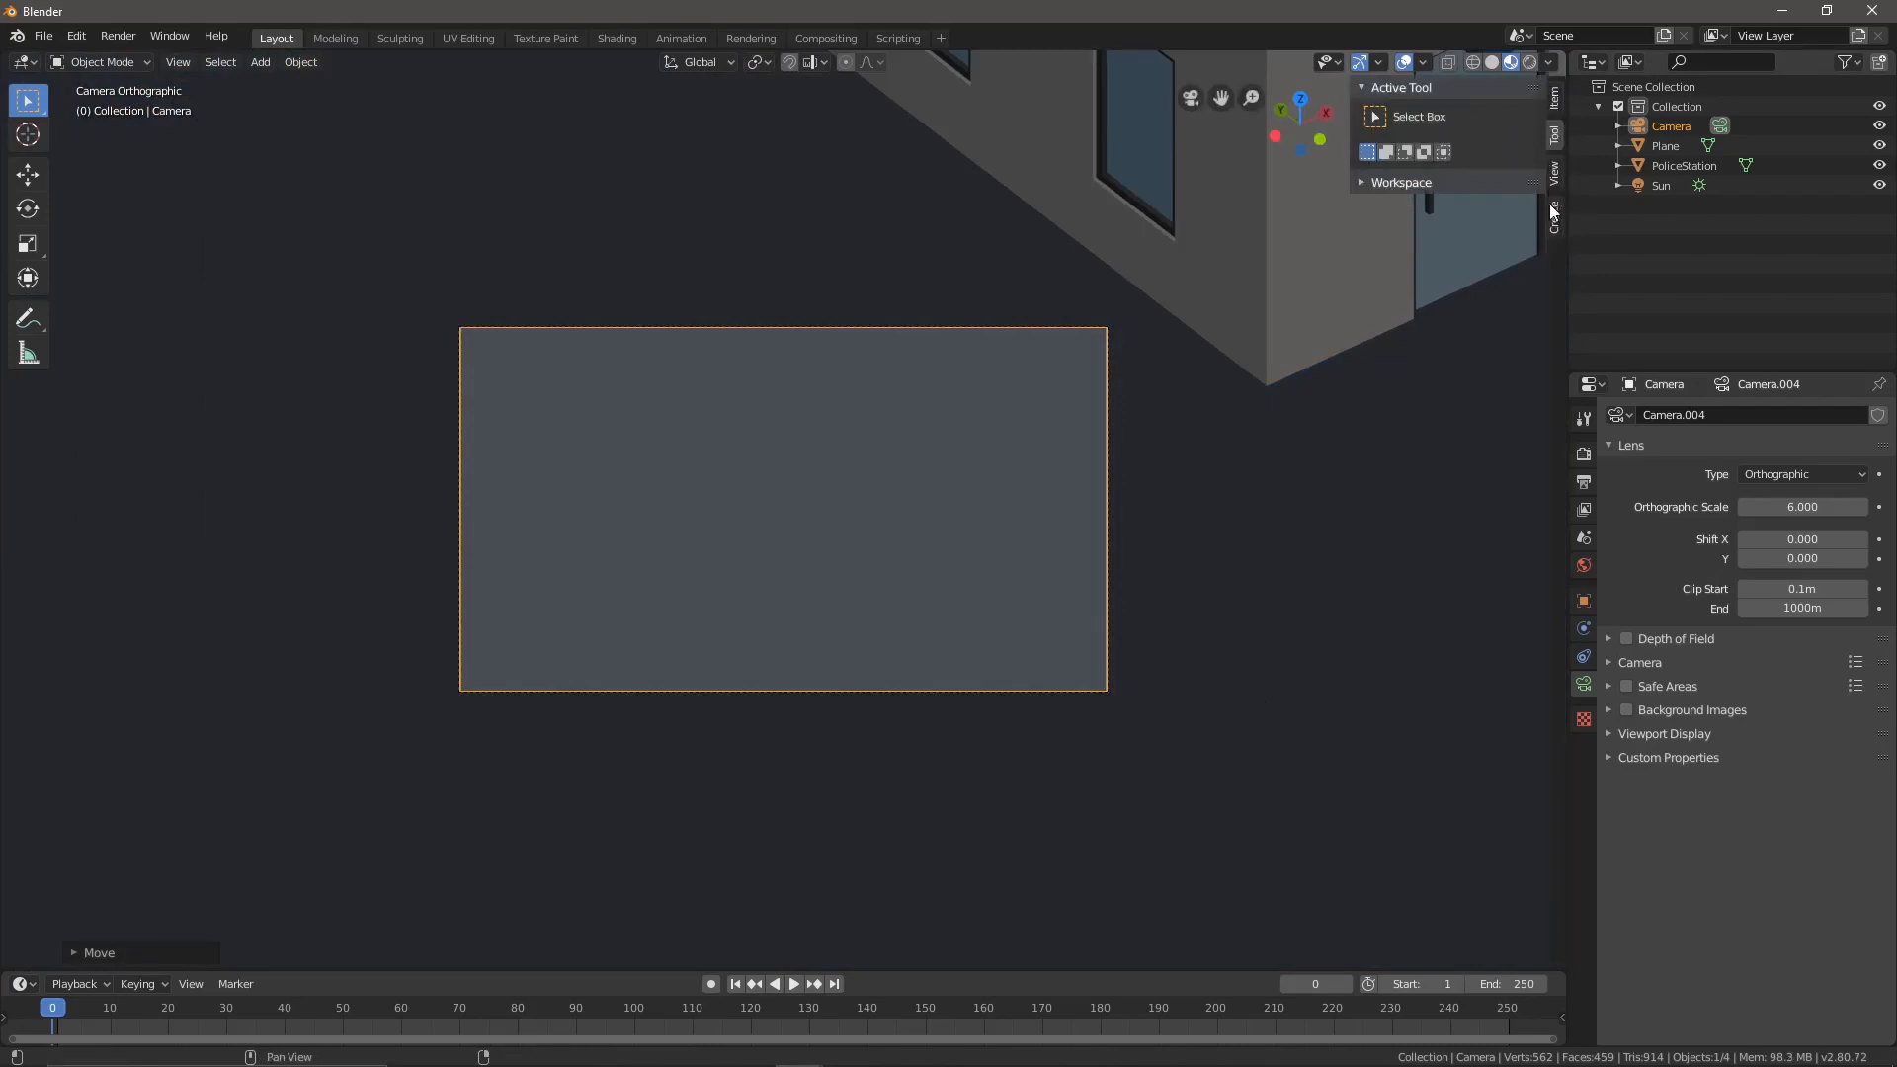
left_click(1556, 95)
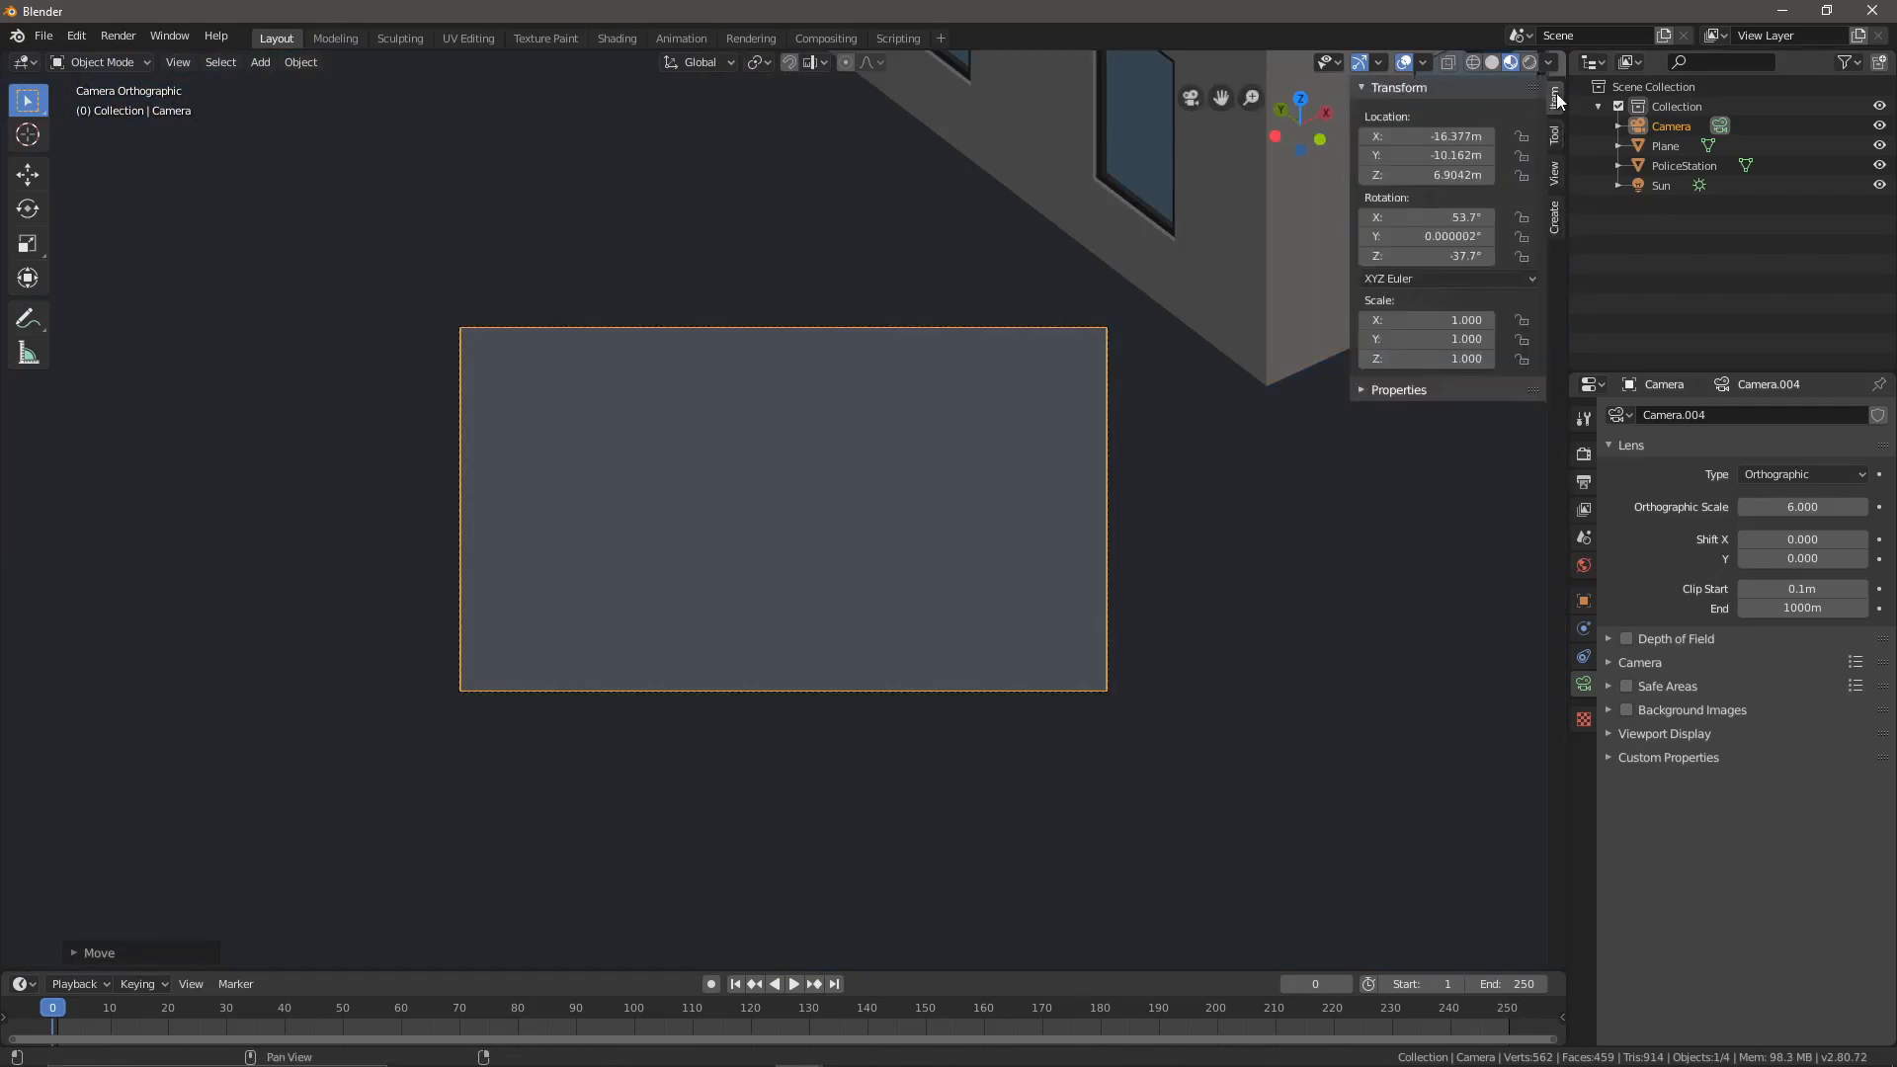
left_click(1436, 214)
type("600")
key("BackSpace")
key("Tab")
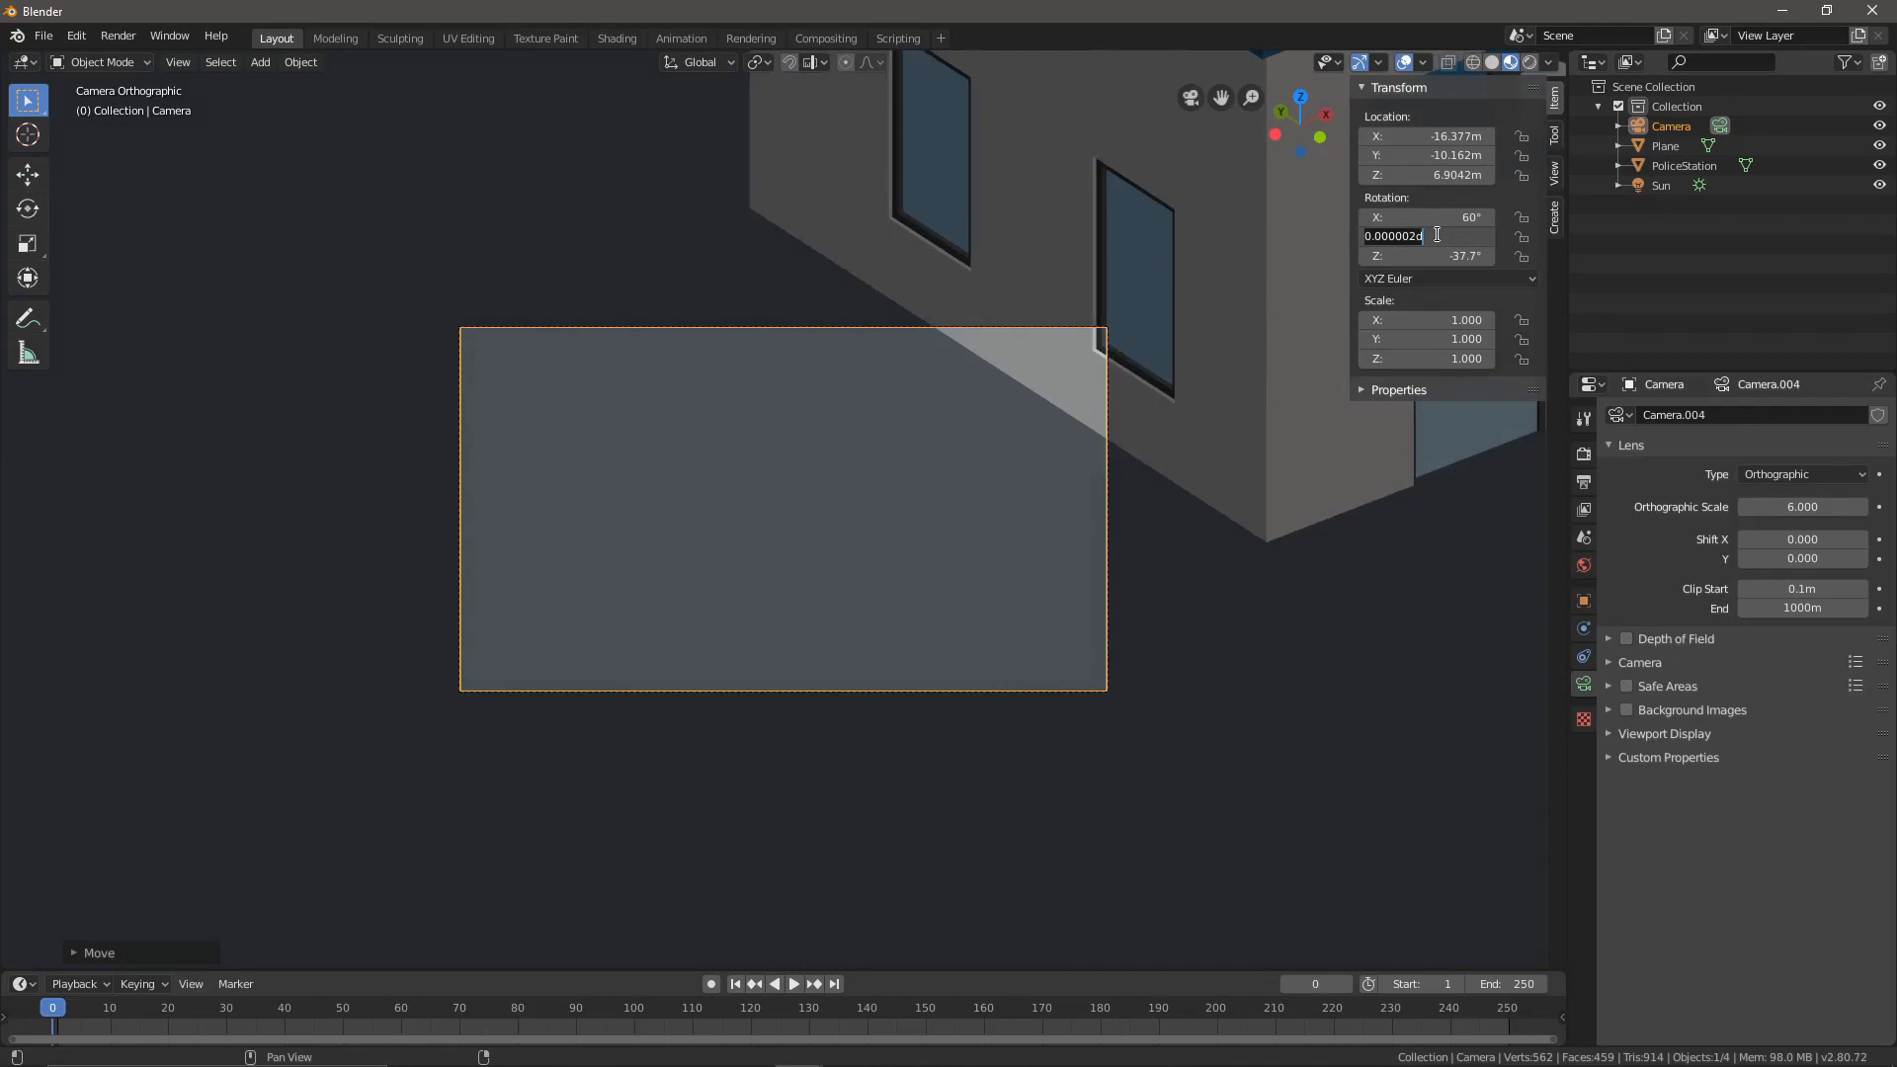
type("0")
key("Tab")
type("-45")
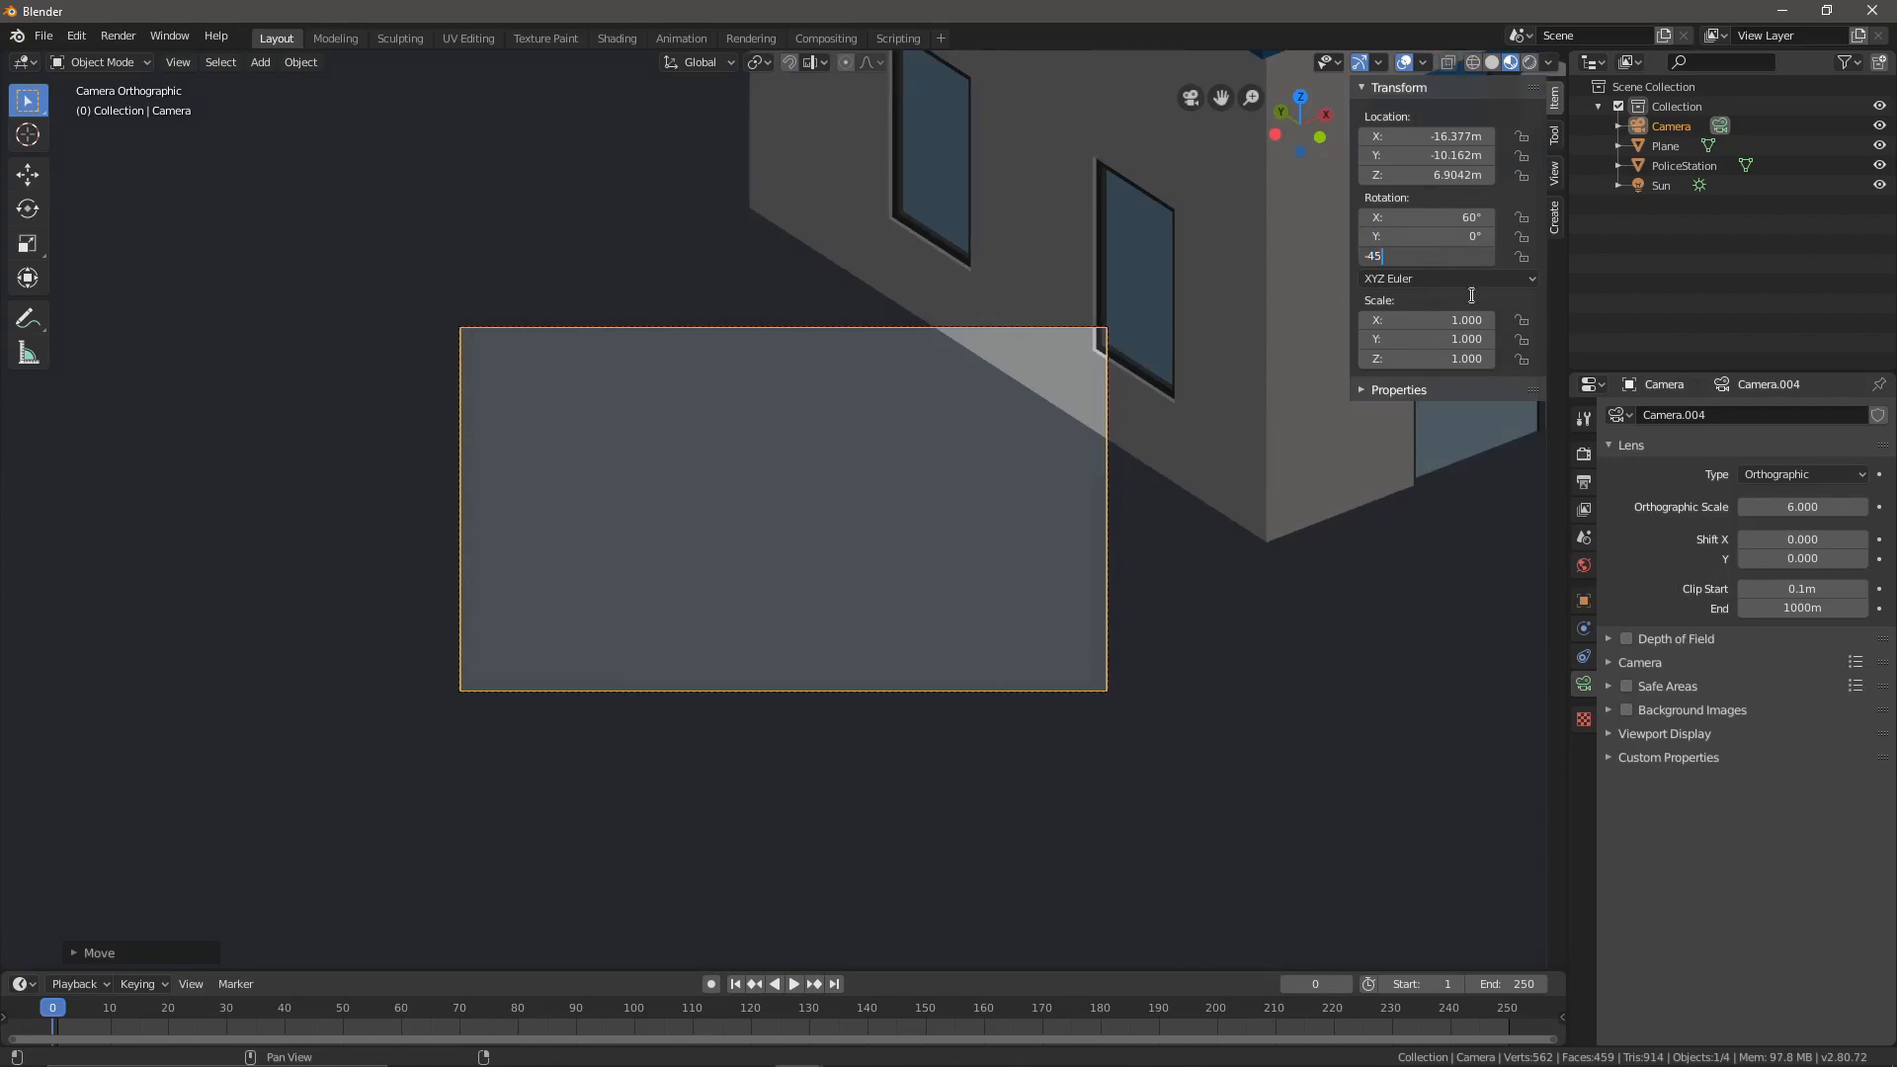
key("Return")
- Set the camera's orthographic scale to 26.100 and move it to about X -11.57 m, Y -10.99 m, Z 11.78 m, framing the whole building
scroll(1098, 572, "down", 5)
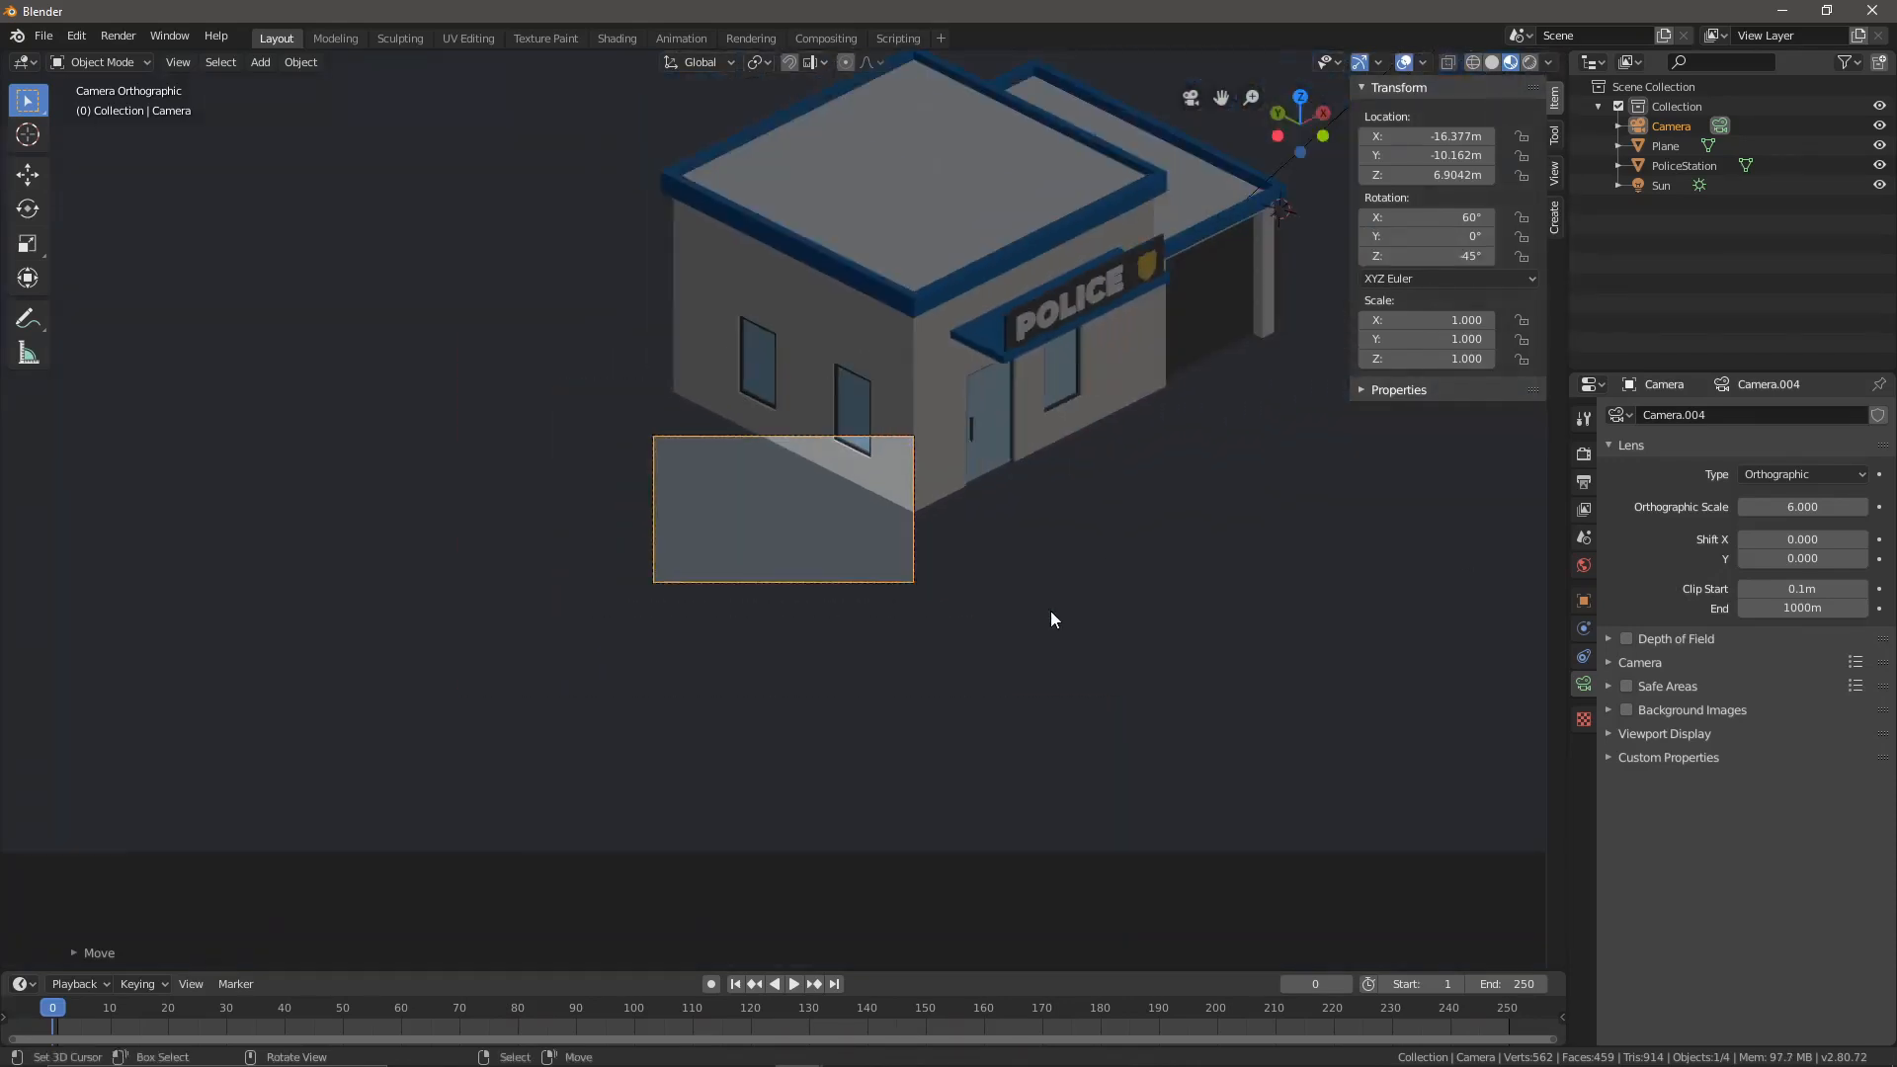
scroll(924, 610, "up", 5)
key("g")
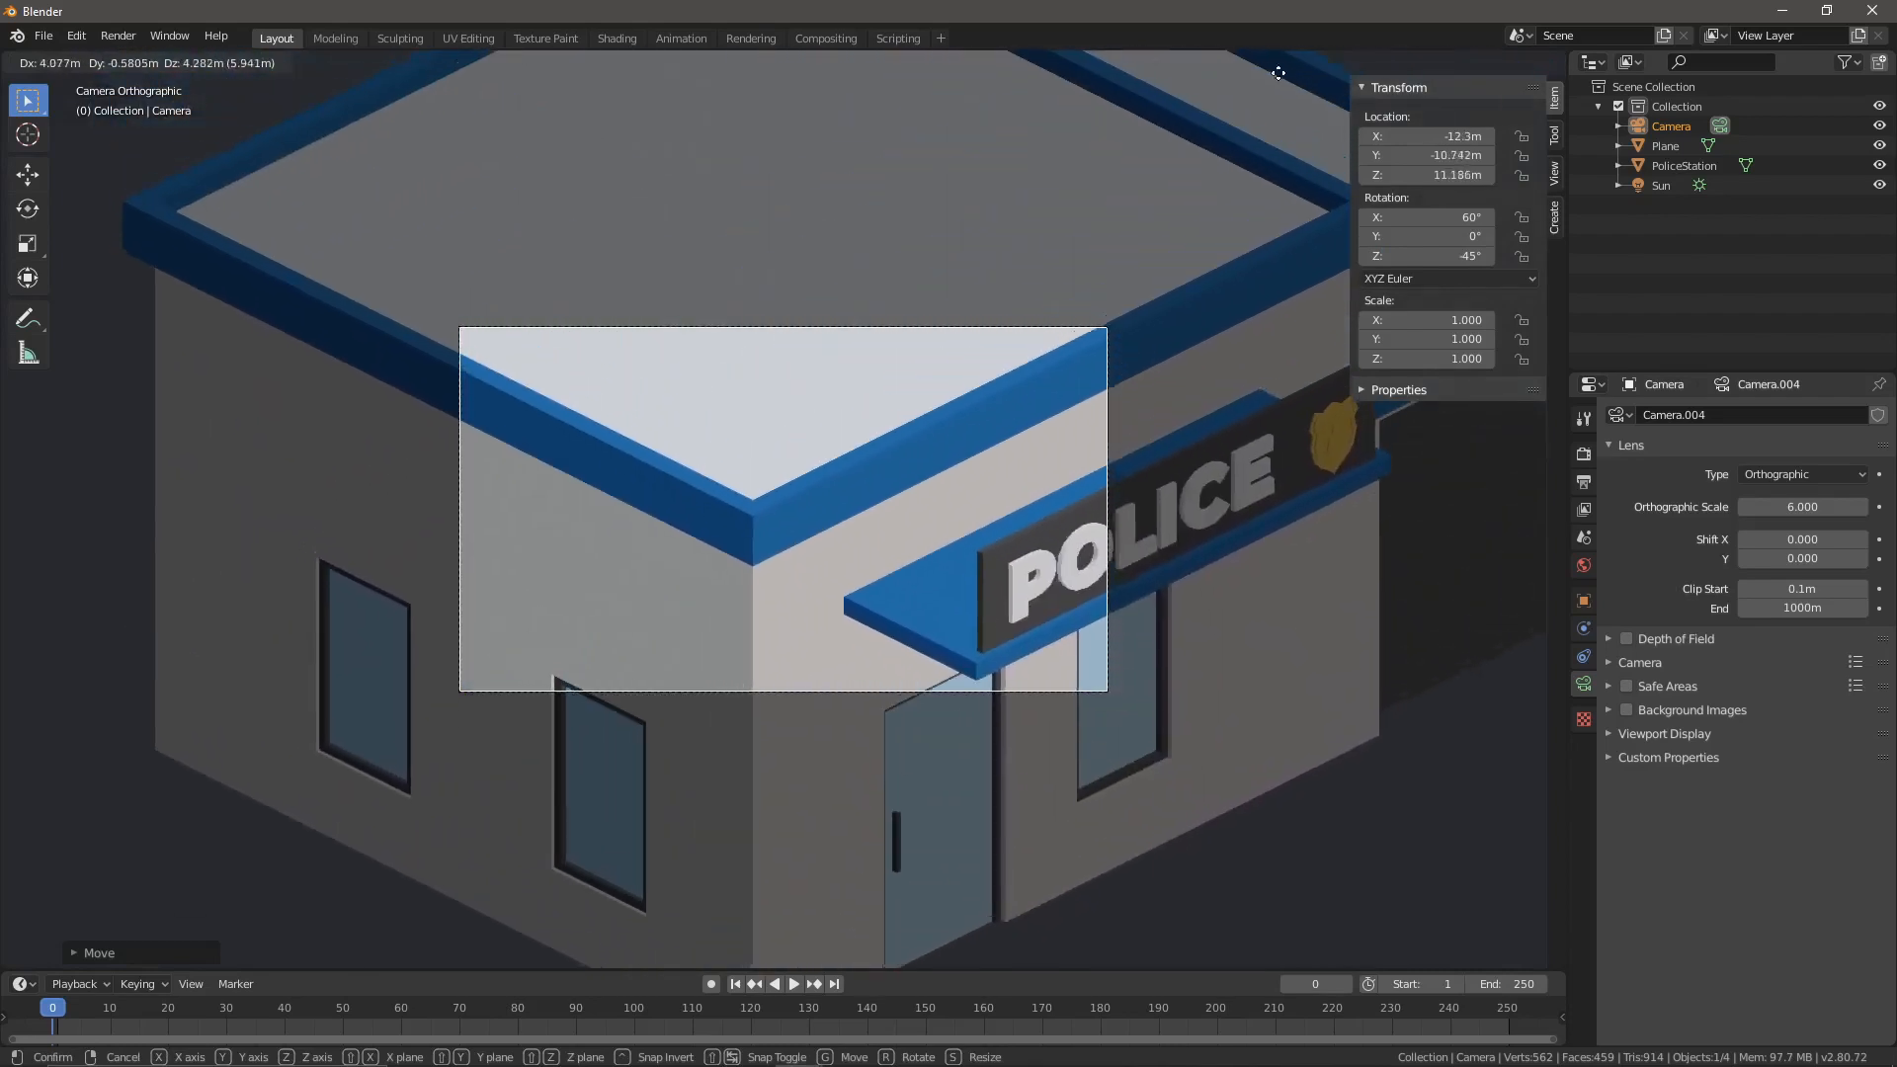
left_click(1277, 946)
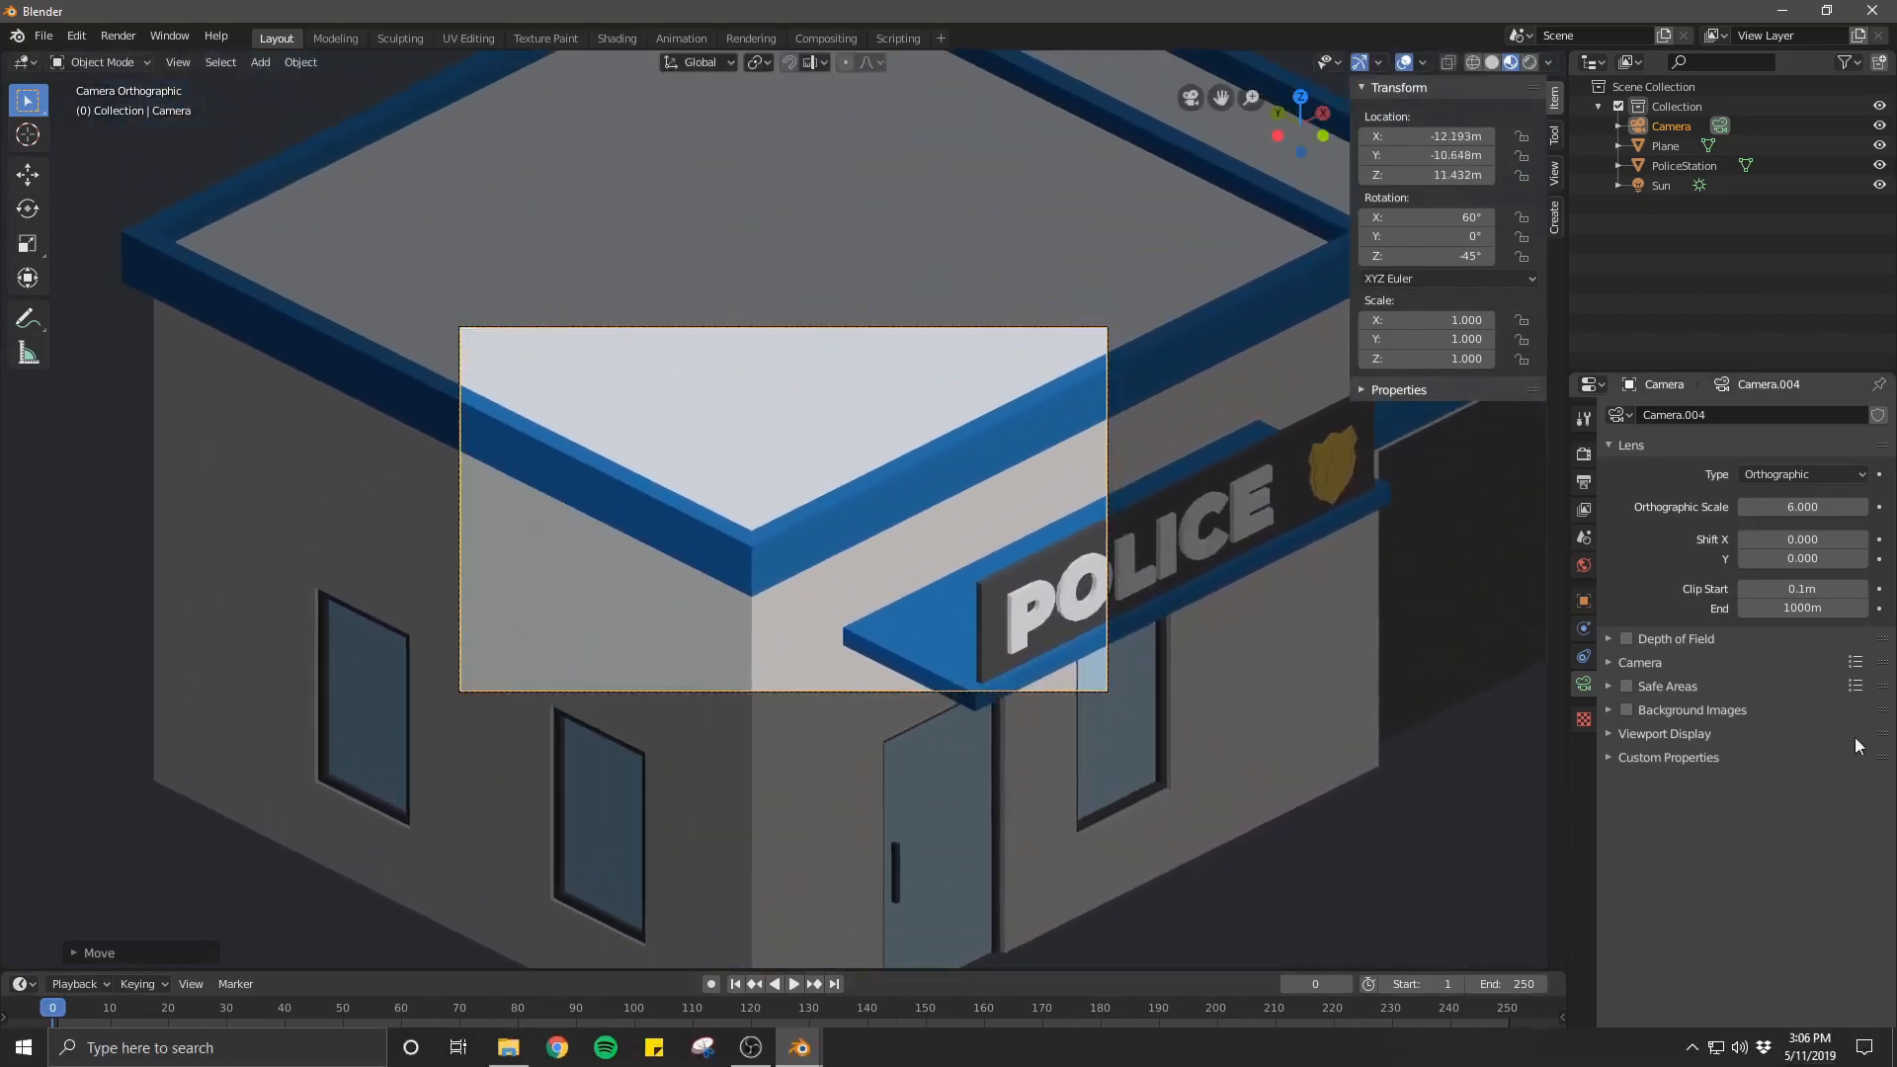
left_click_drag(1816, 507, 1876, 507)
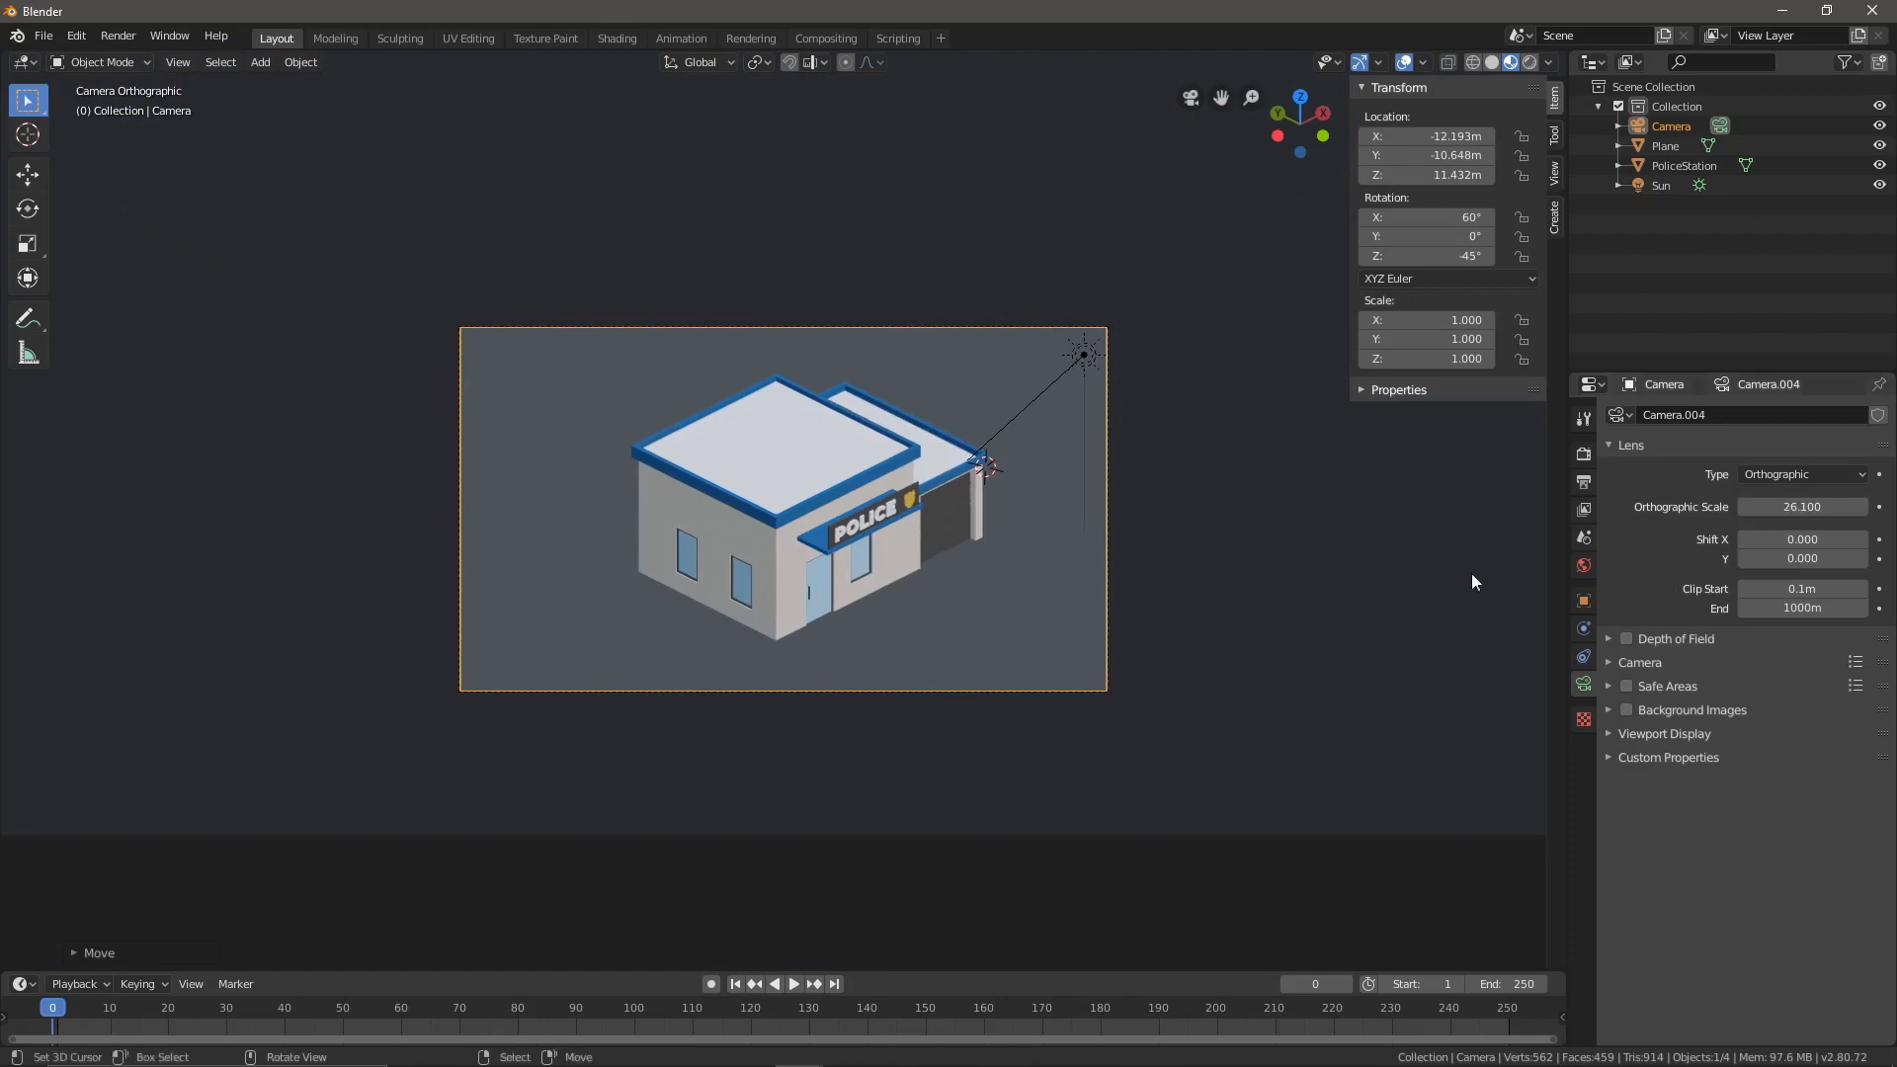
key("g")
left_click(948, 605)
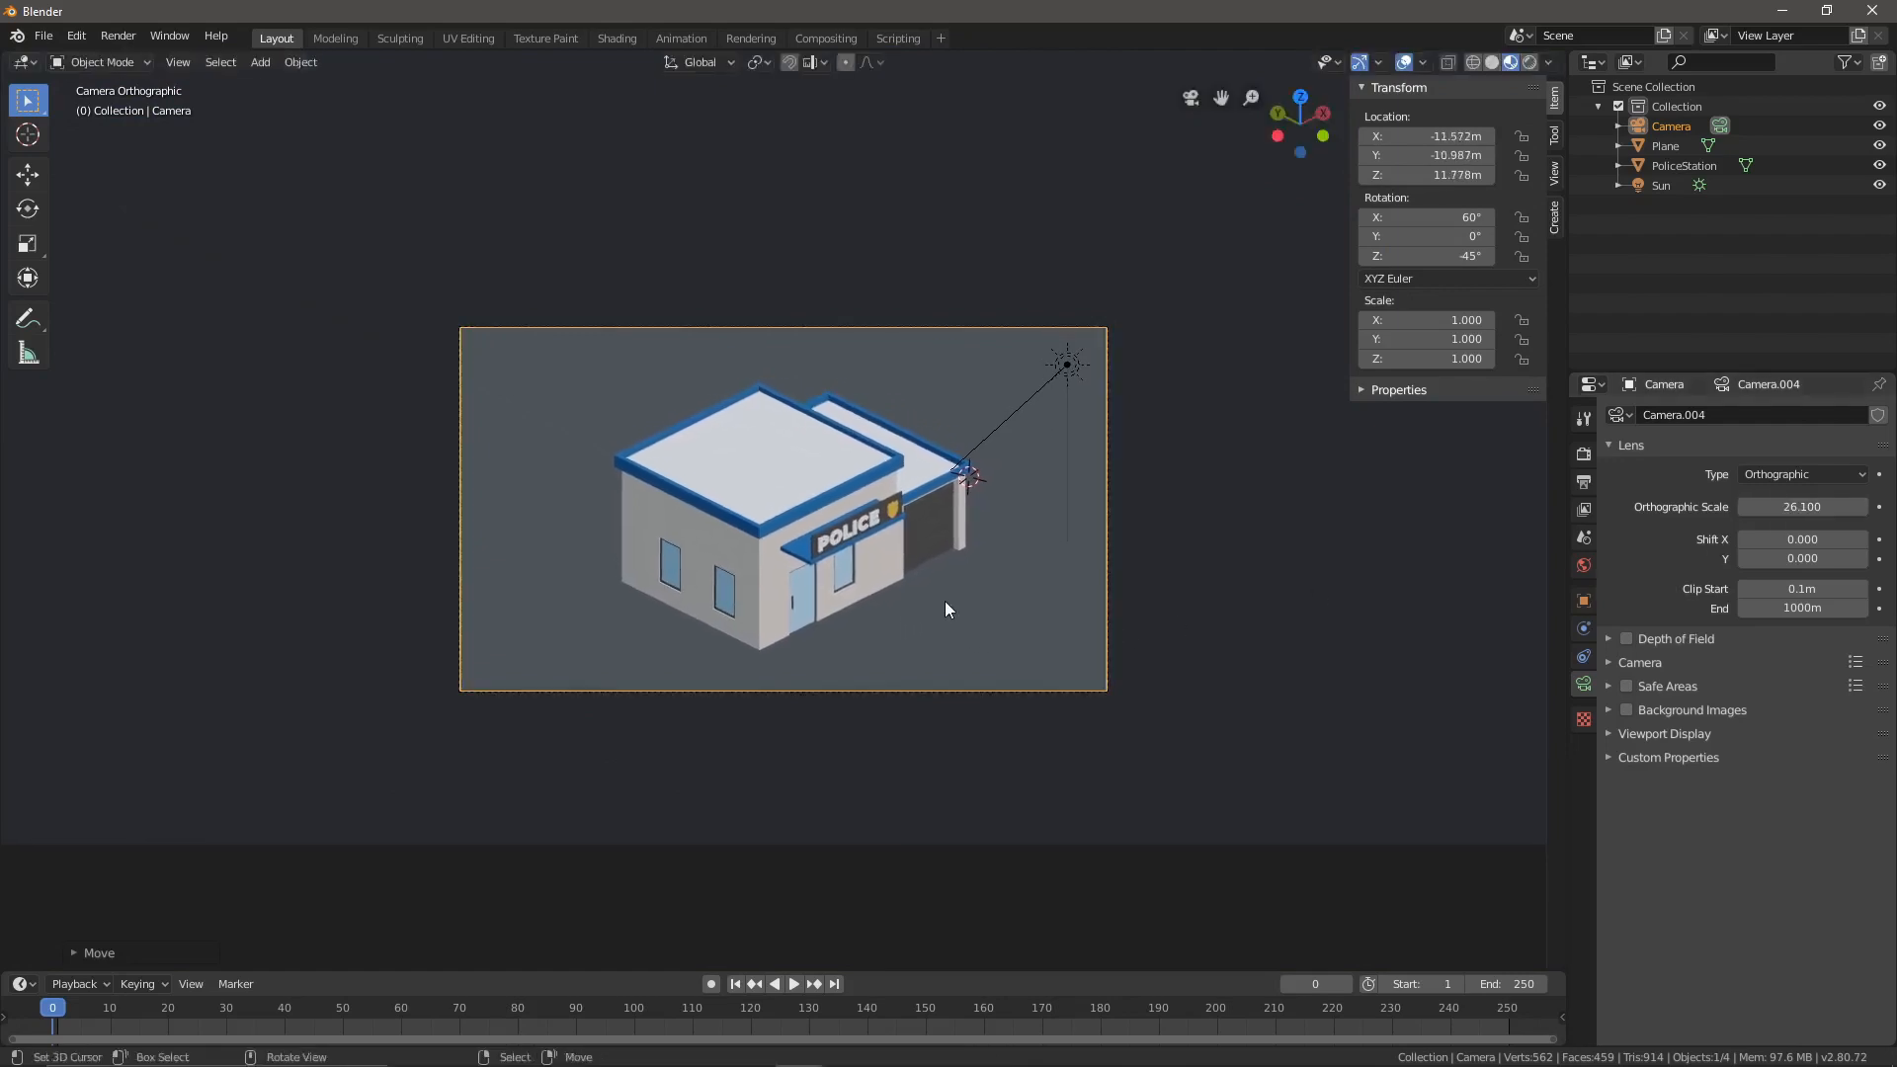
- Widen the orthographic scale to 28.300 and nudge the camera to about X -11.65 m, Y -11.00 m, Z 11.67 m
left_click_drag(1782, 508, 1805, 508)
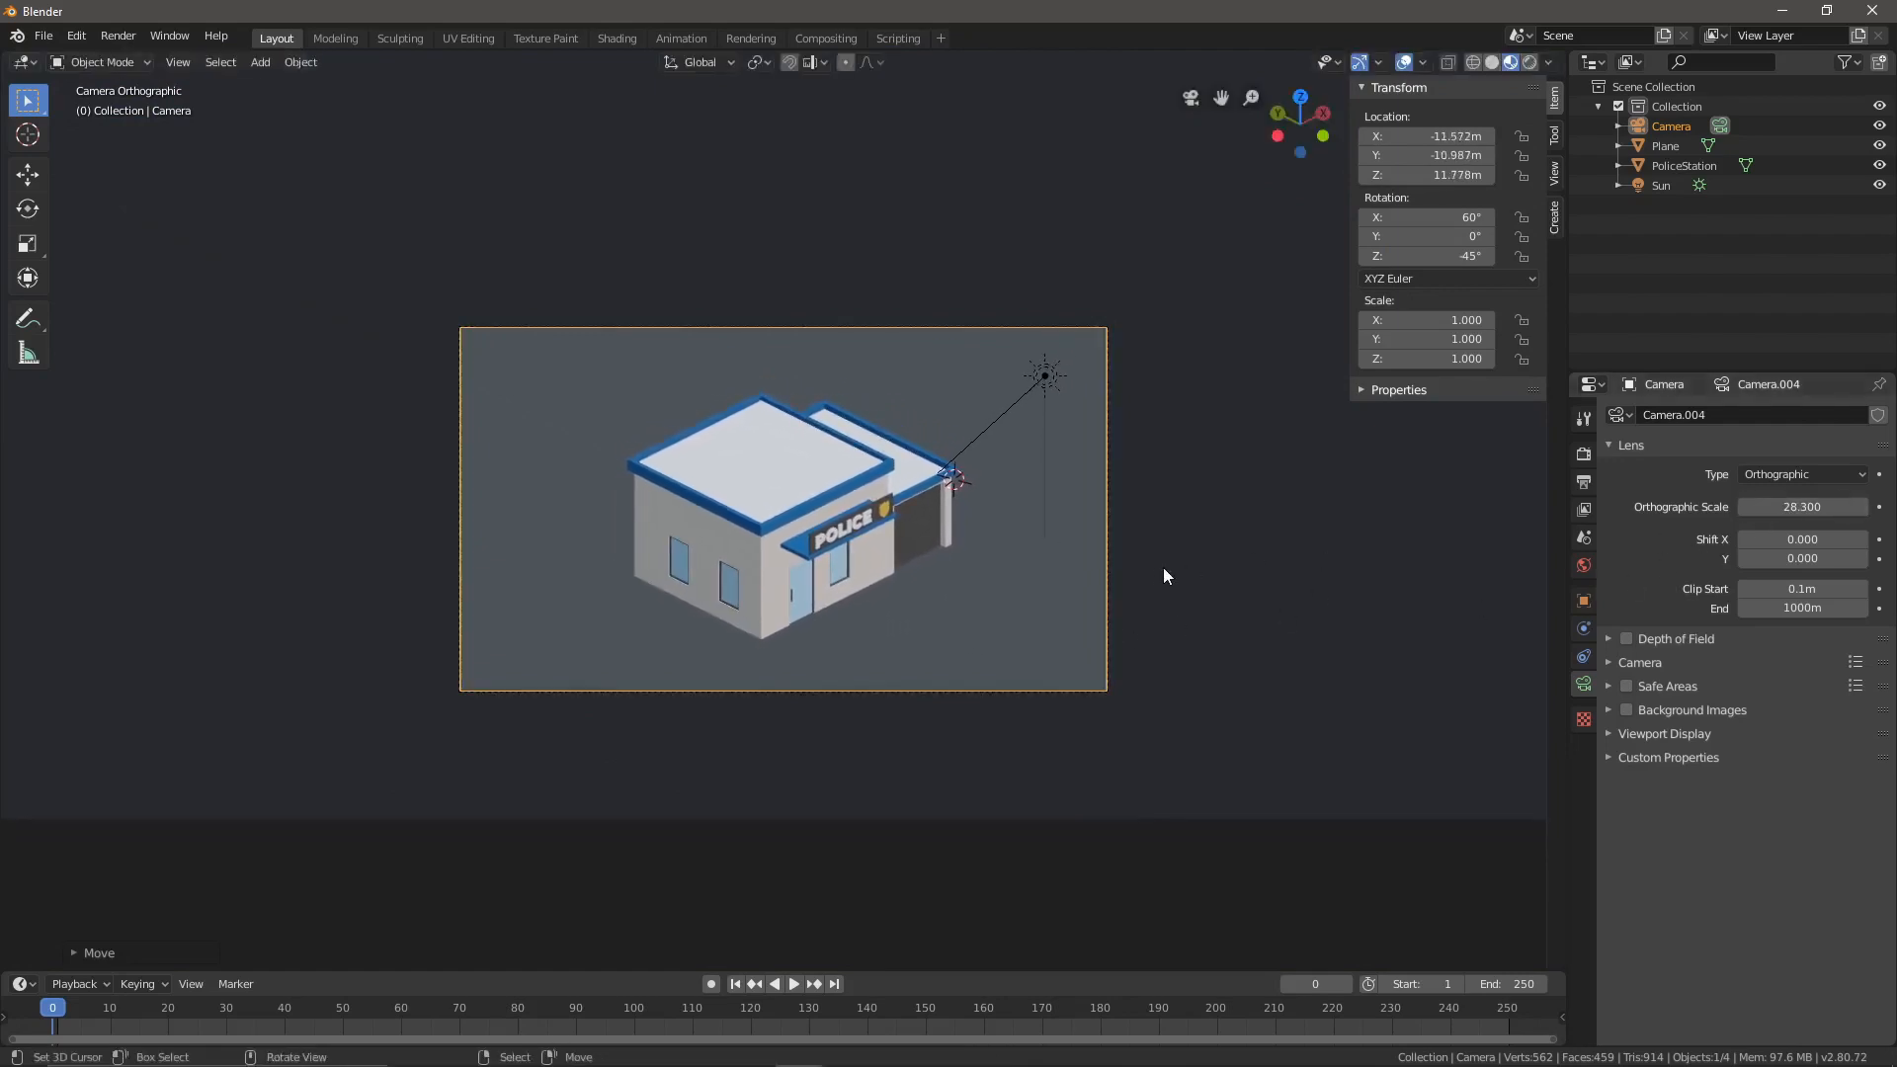
key("g")
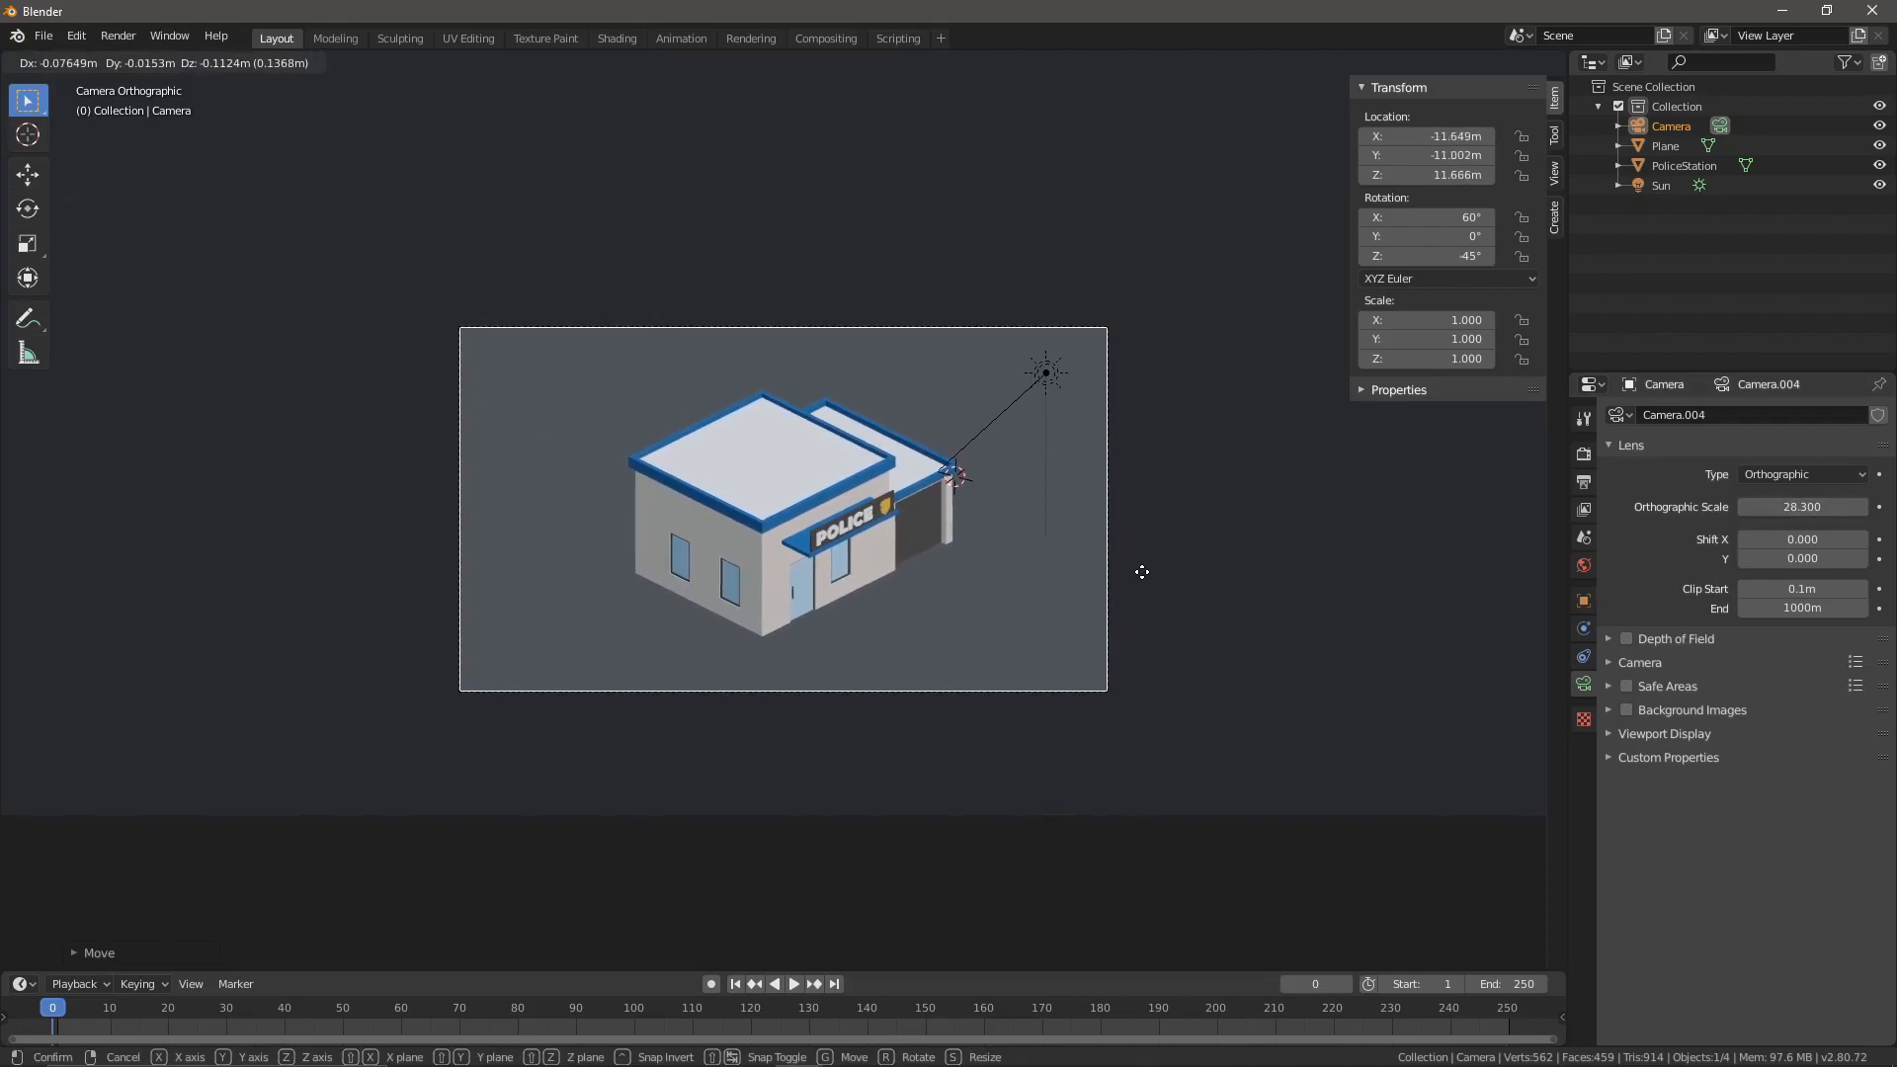
left_click(1144, 580)
scroll(1136, 583, "up", 5)
scroll(1077, 767, "down", 3)
scroll(1103, 769, "up", 3)
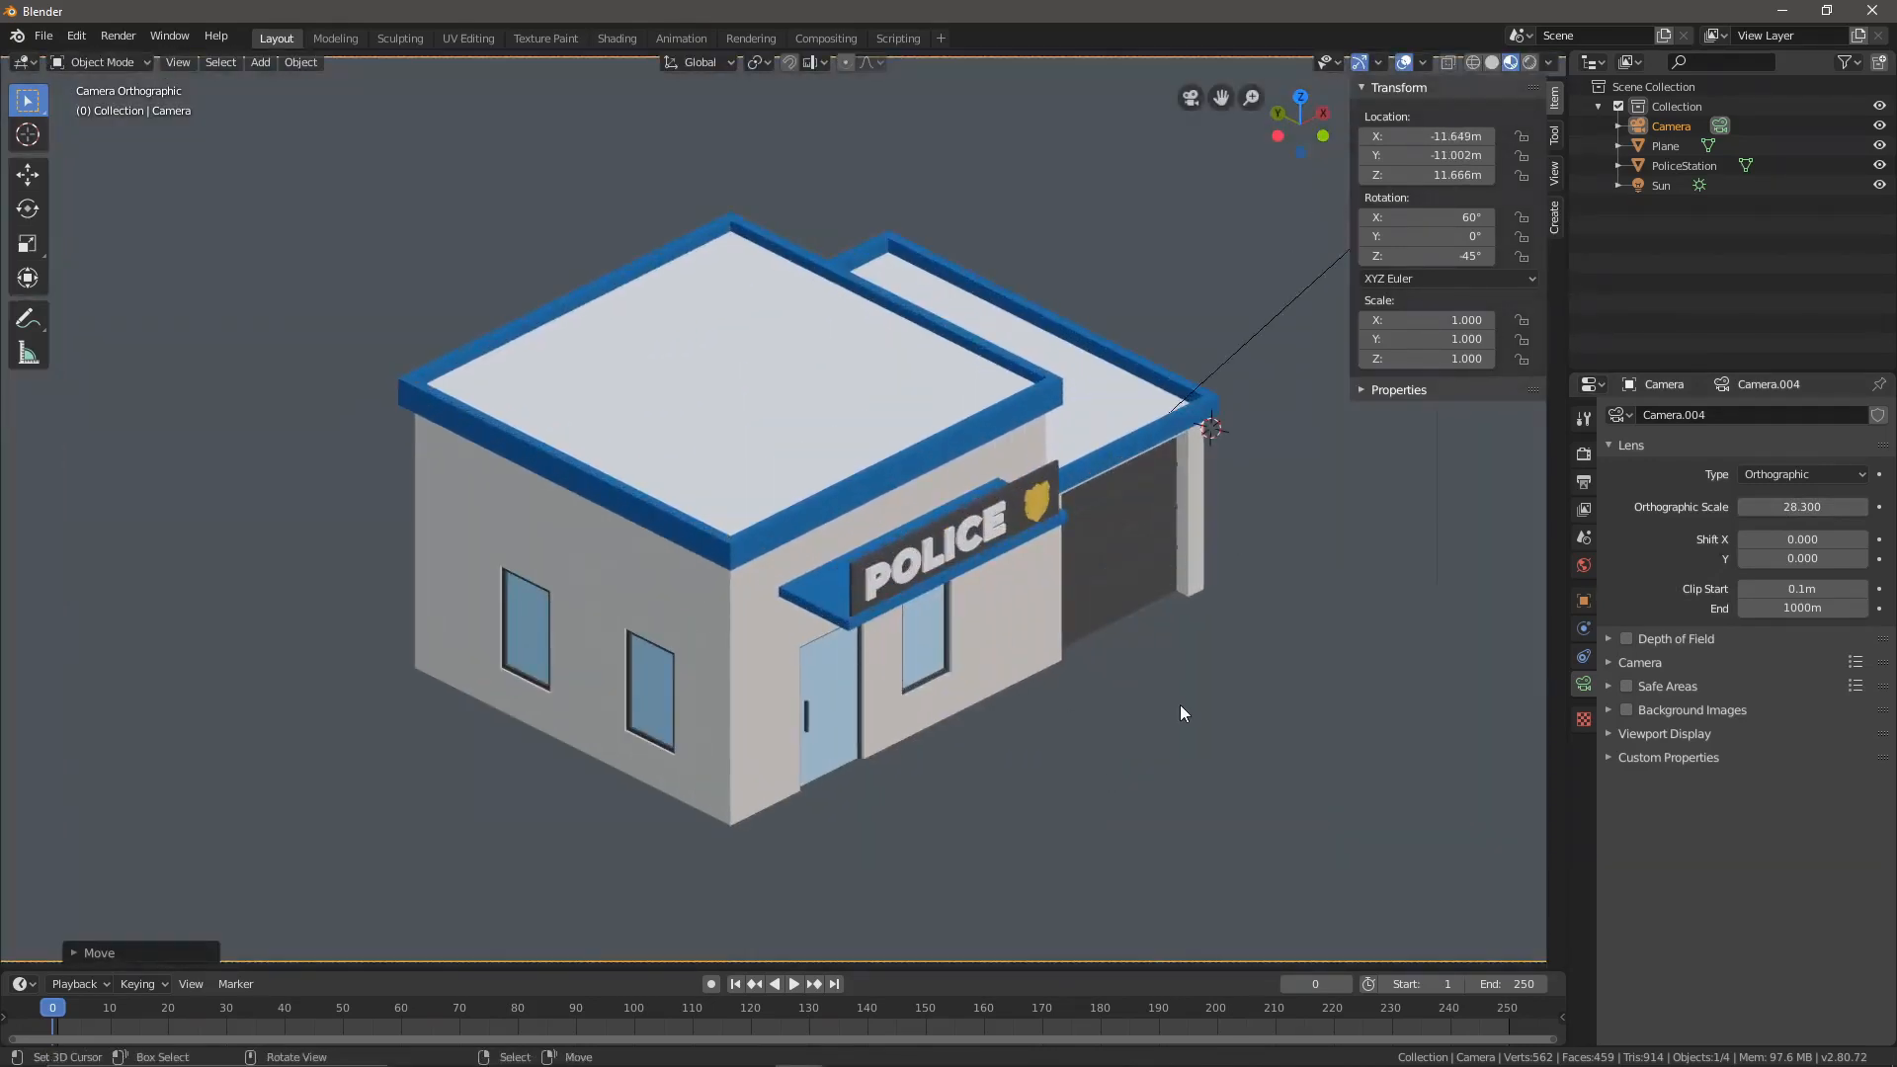
- Brighten the world background color to a value of about 0.807 and tint it pale blue
left_click(1584, 566)
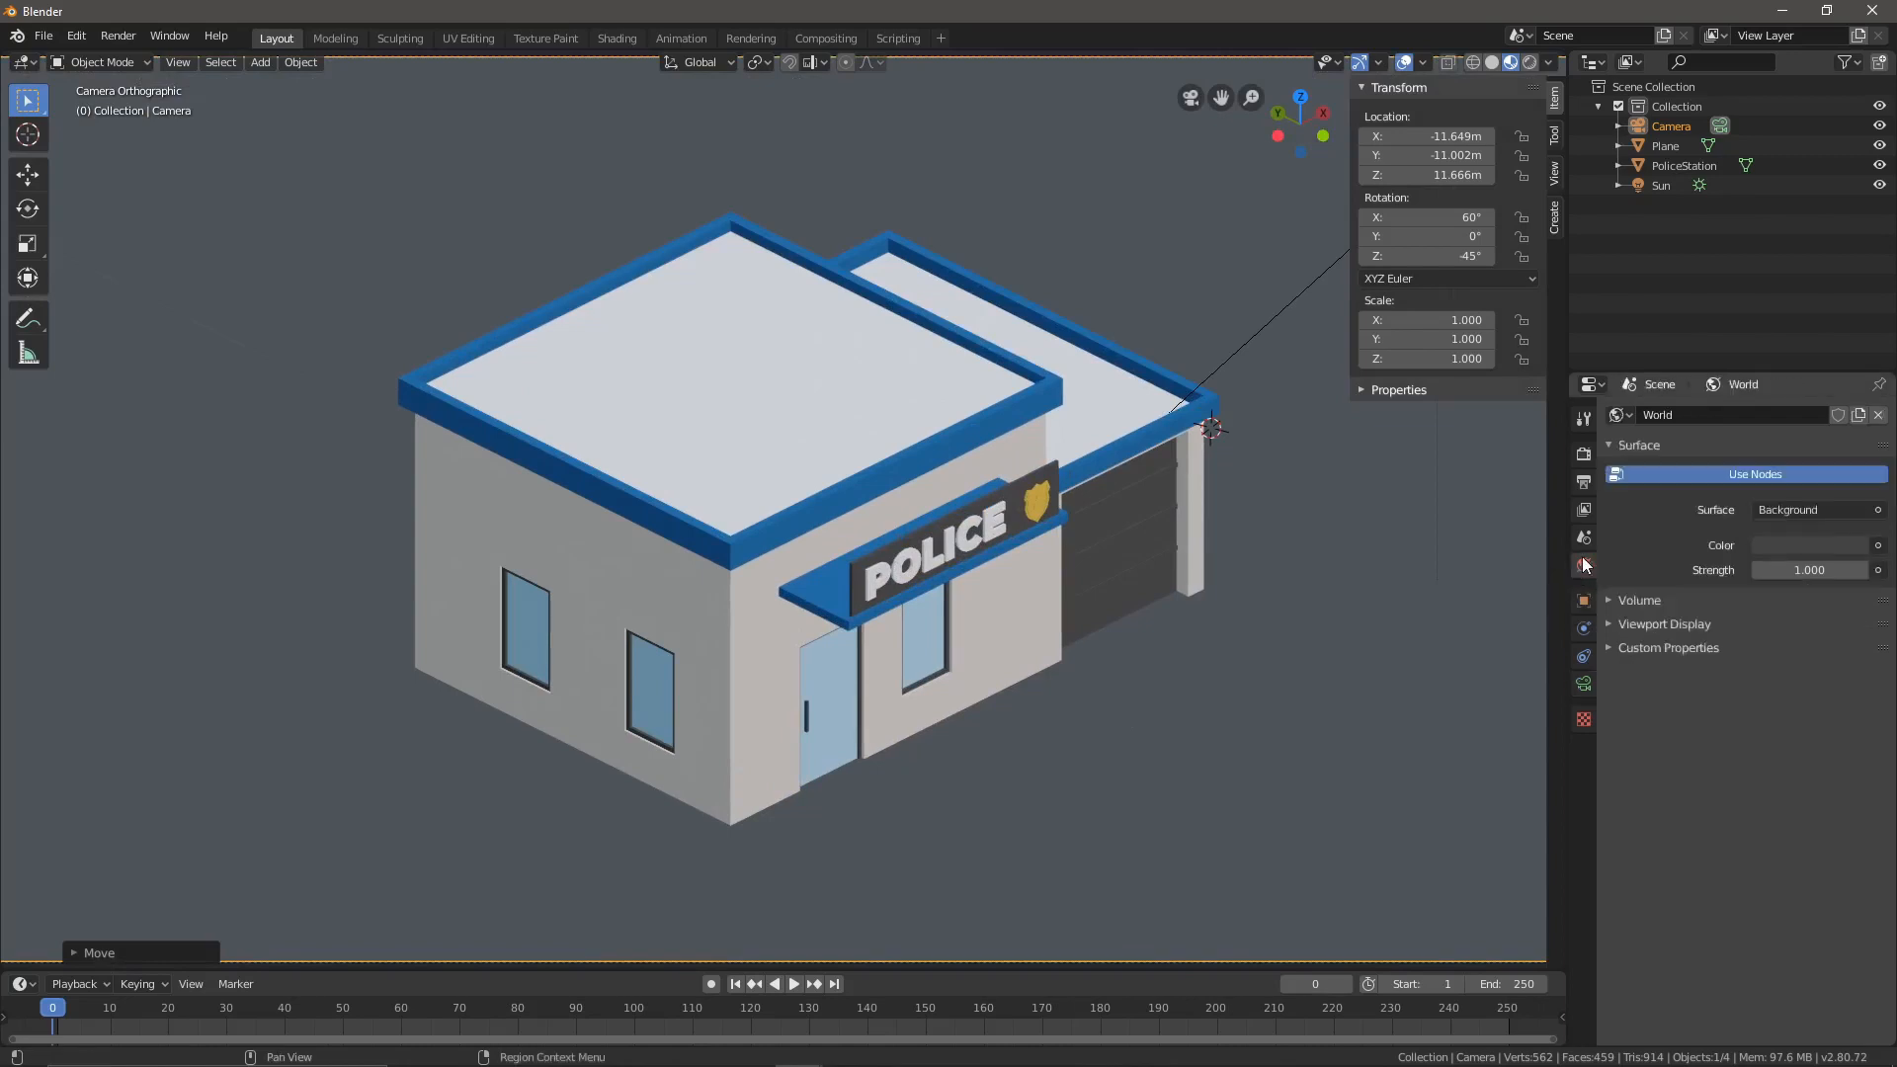
left_click(1815, 546)
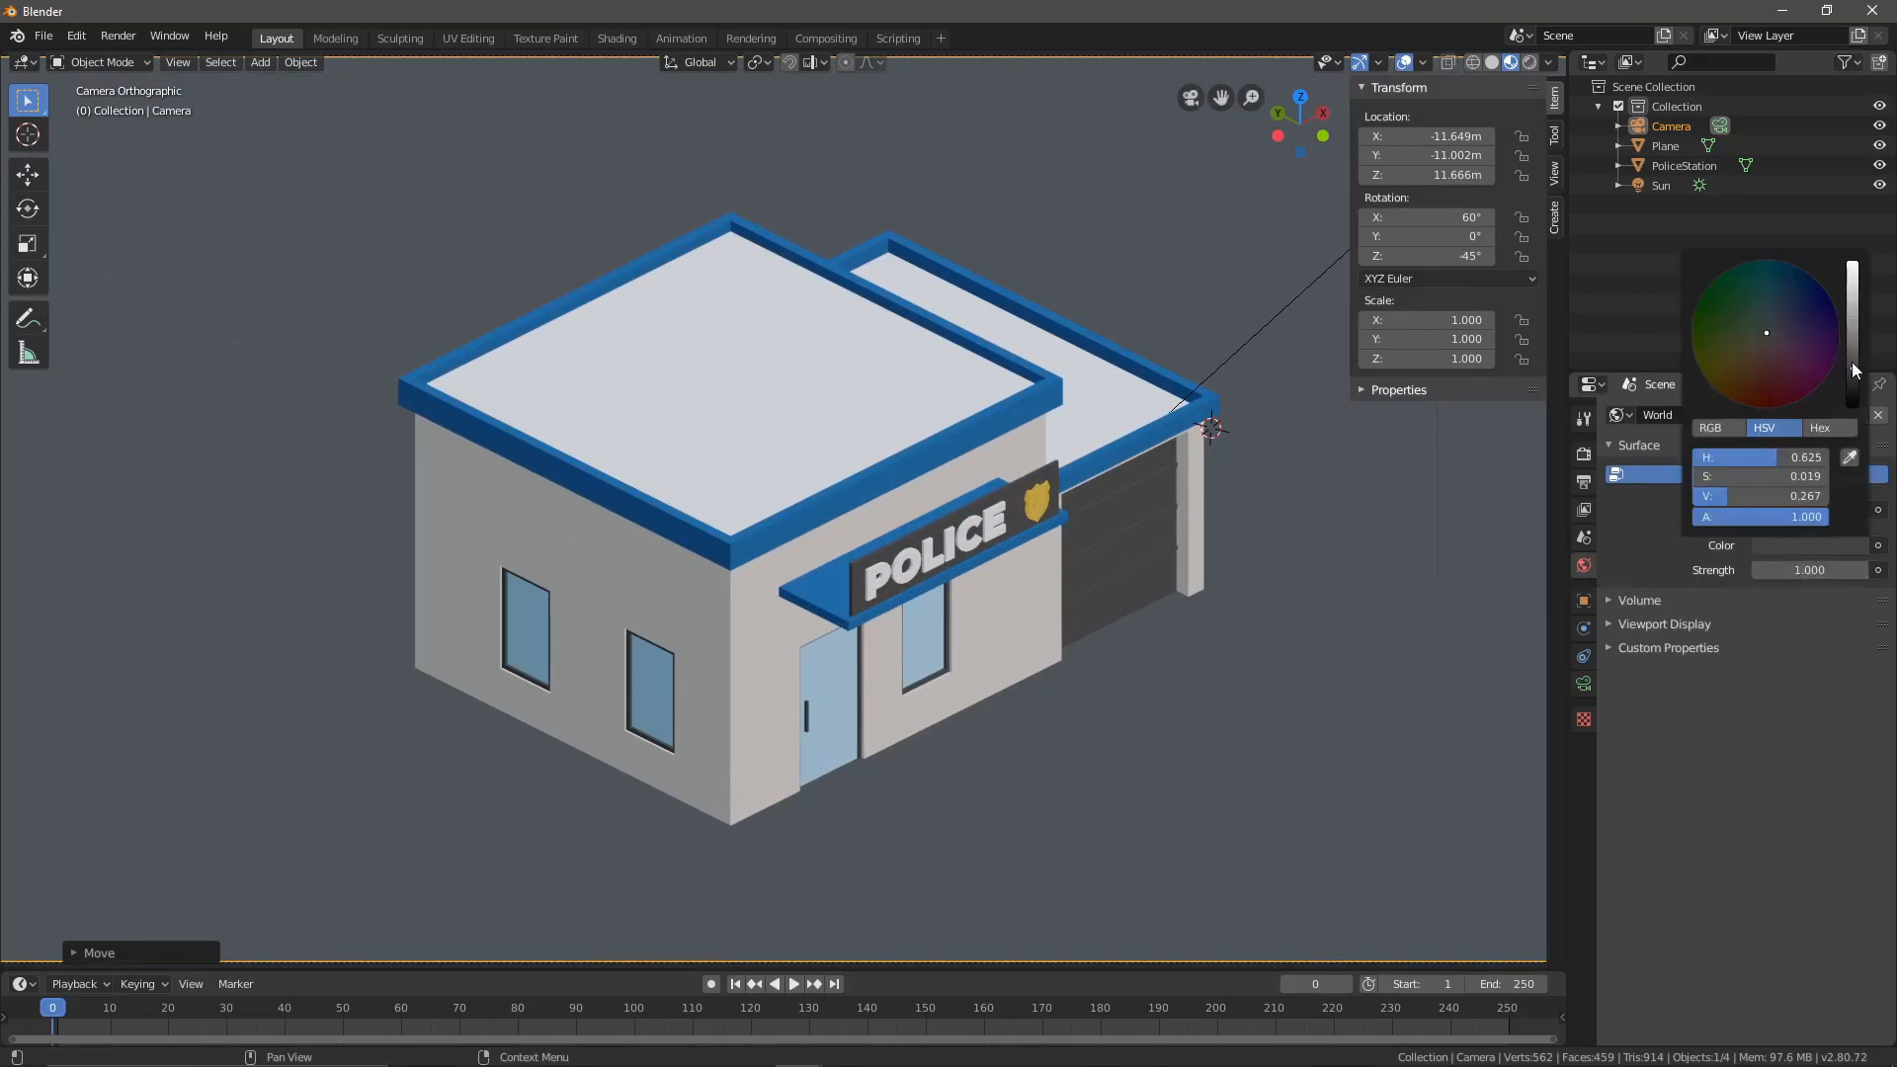
left_click_drag(1851, 365, 1853, 290)
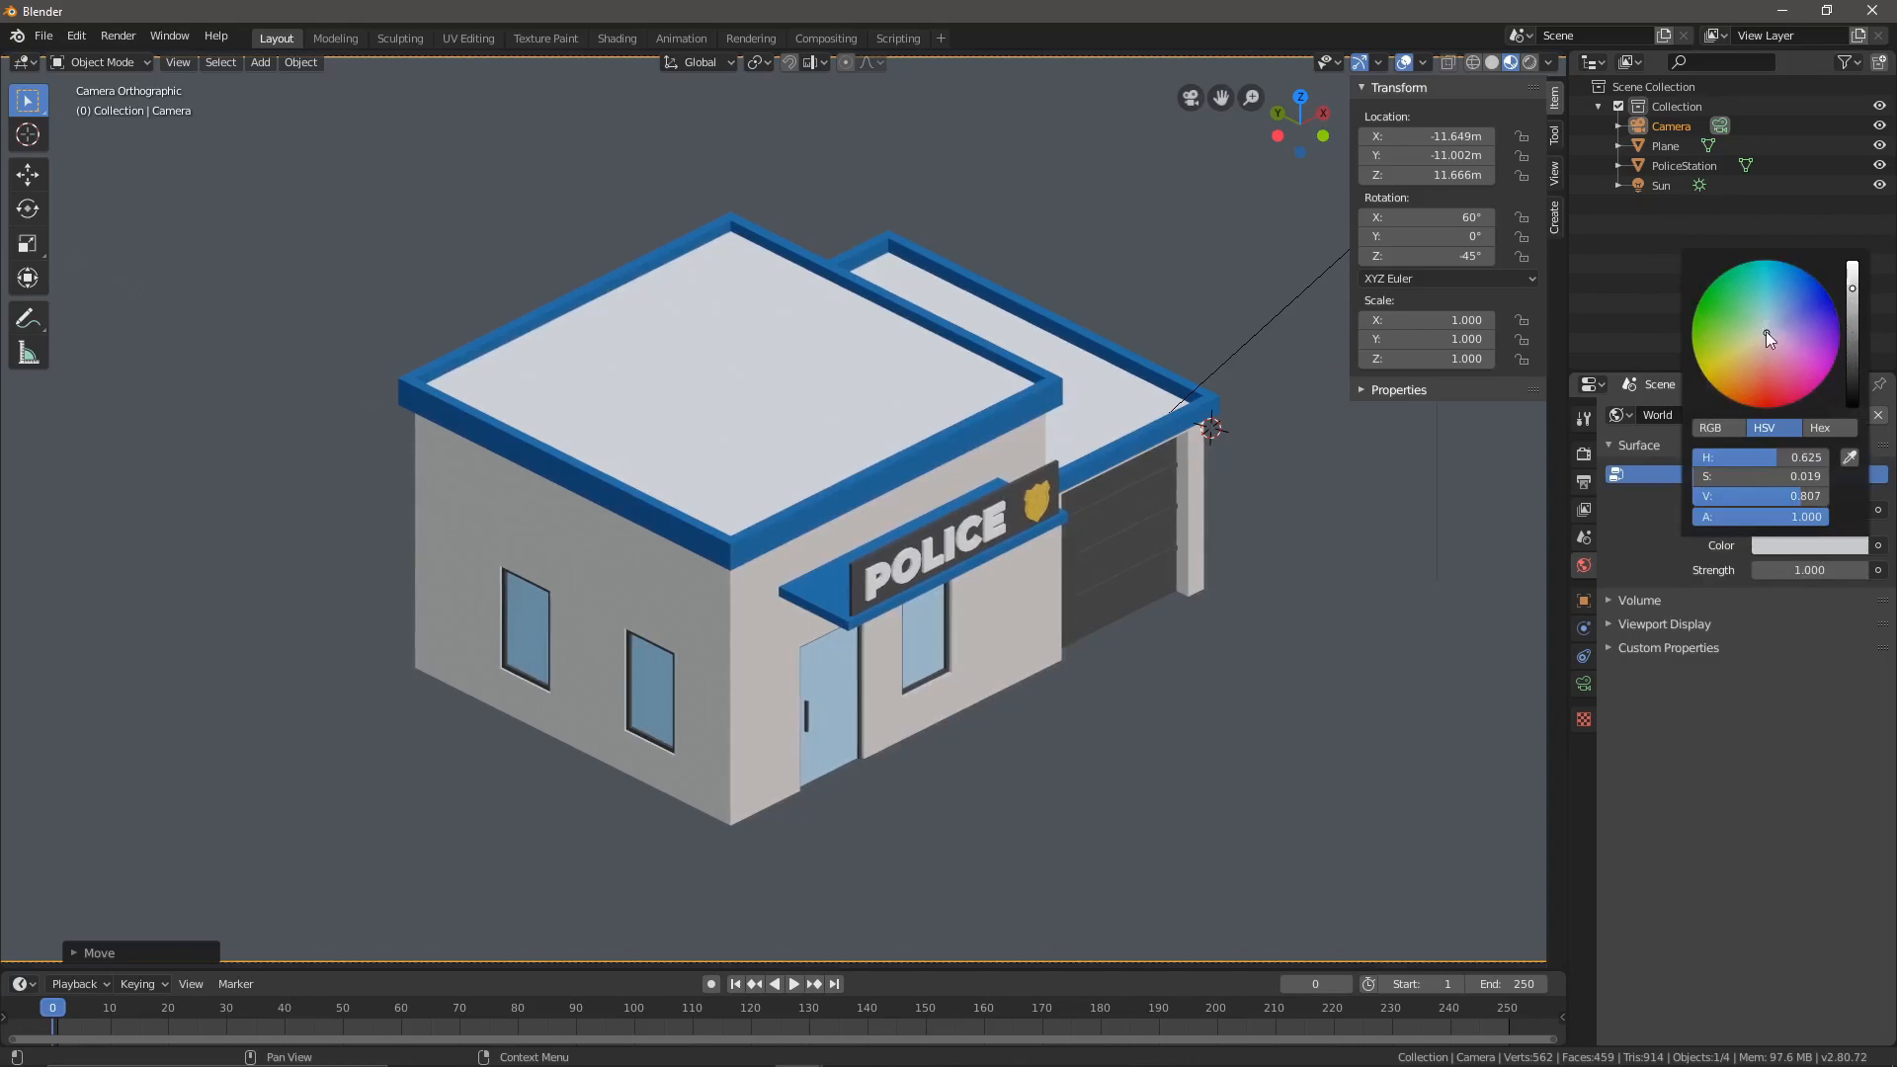
left_click_drag(1769, 333, 1769, 326)
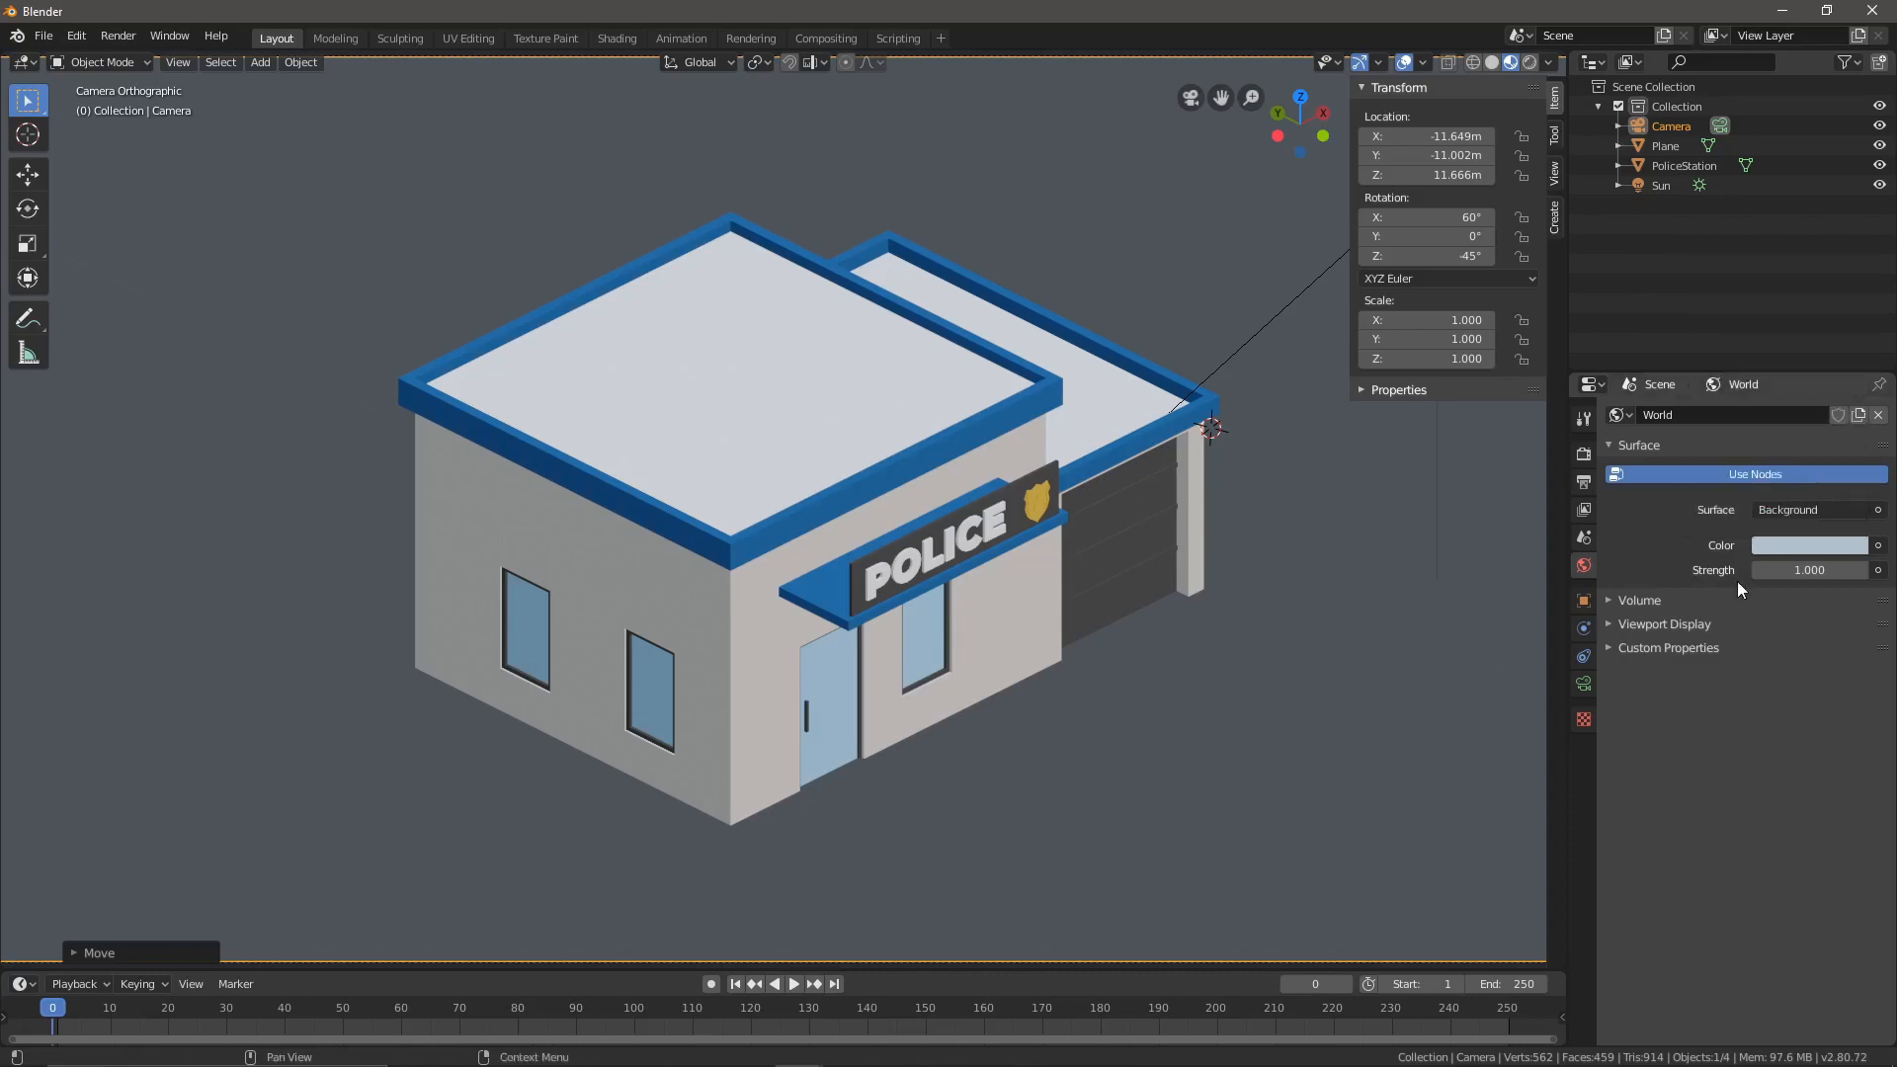
- Shift the camera slightly to about X -11.44 m, Y -11.18 m, Z 11.71 m to adjust the building's place in the frame
scroll(1079, 590, "down", 4)
scroll(1077, 598, "up", 2)
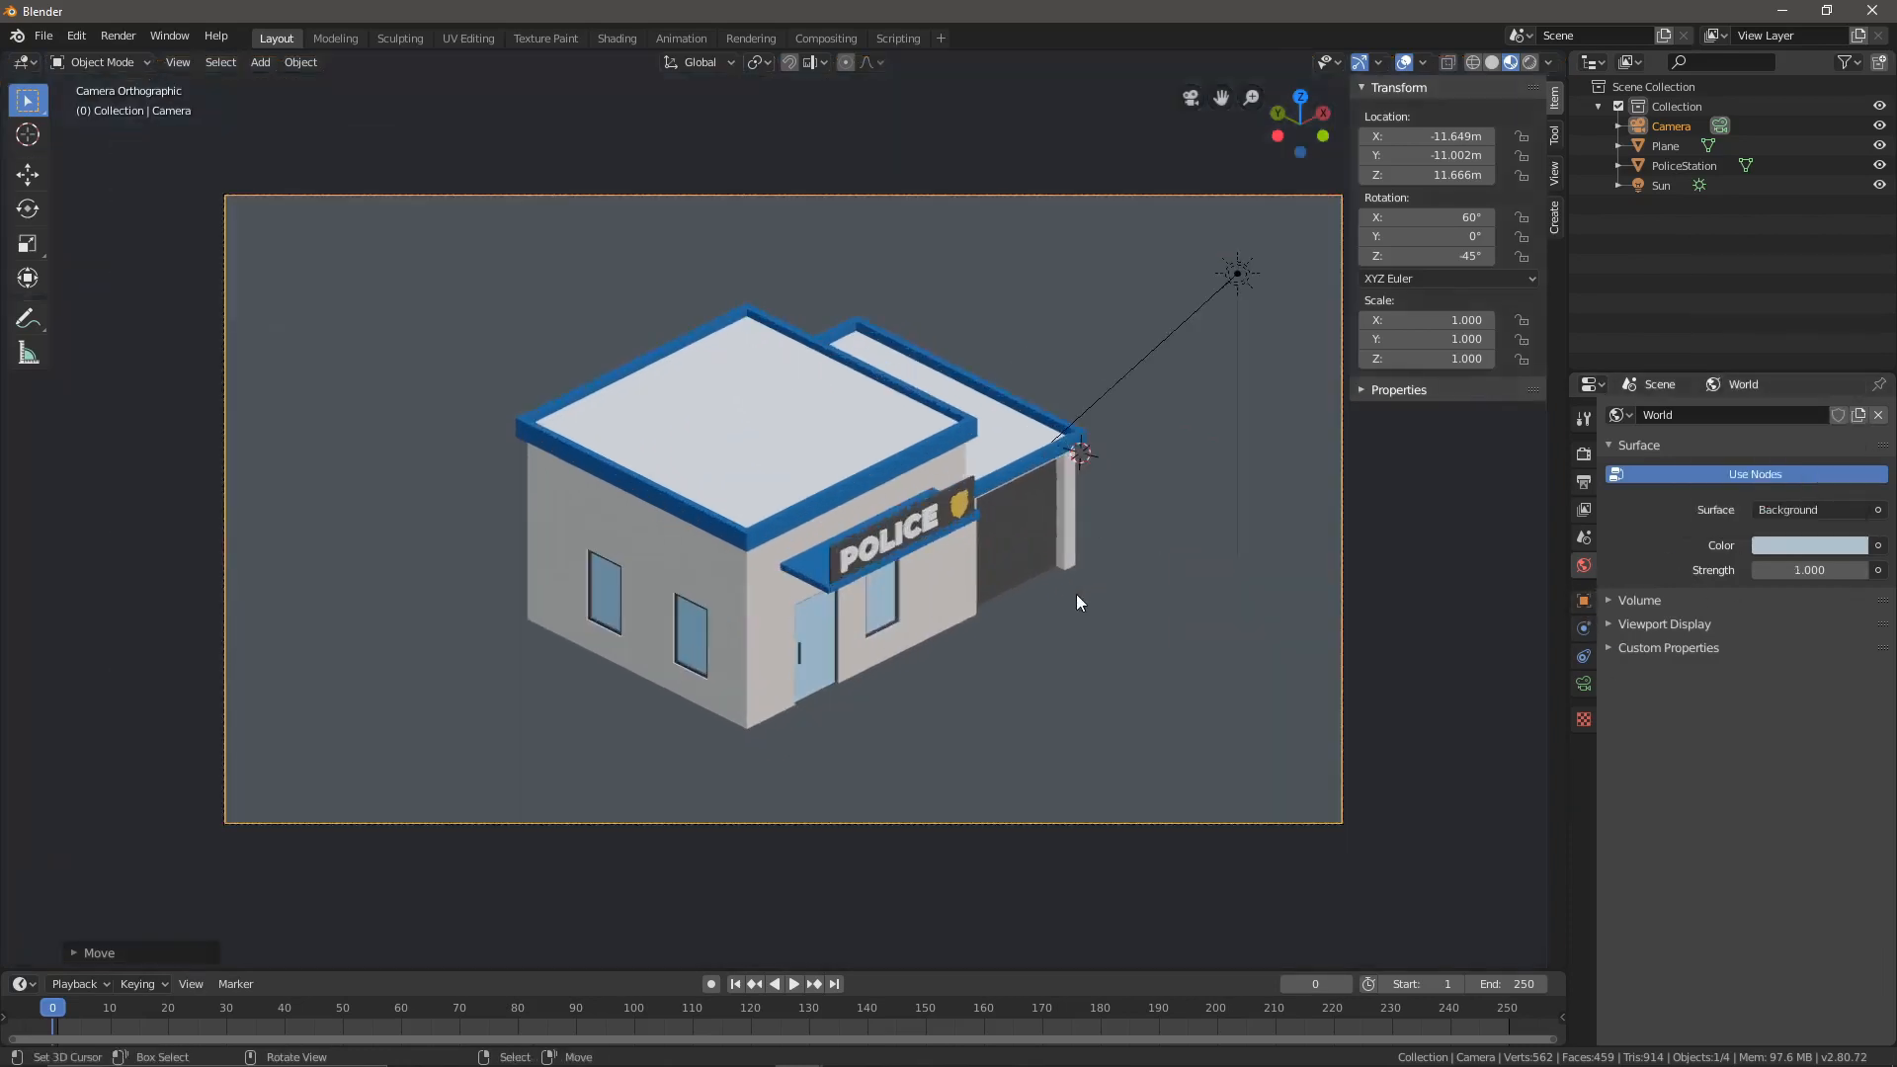
key("g")
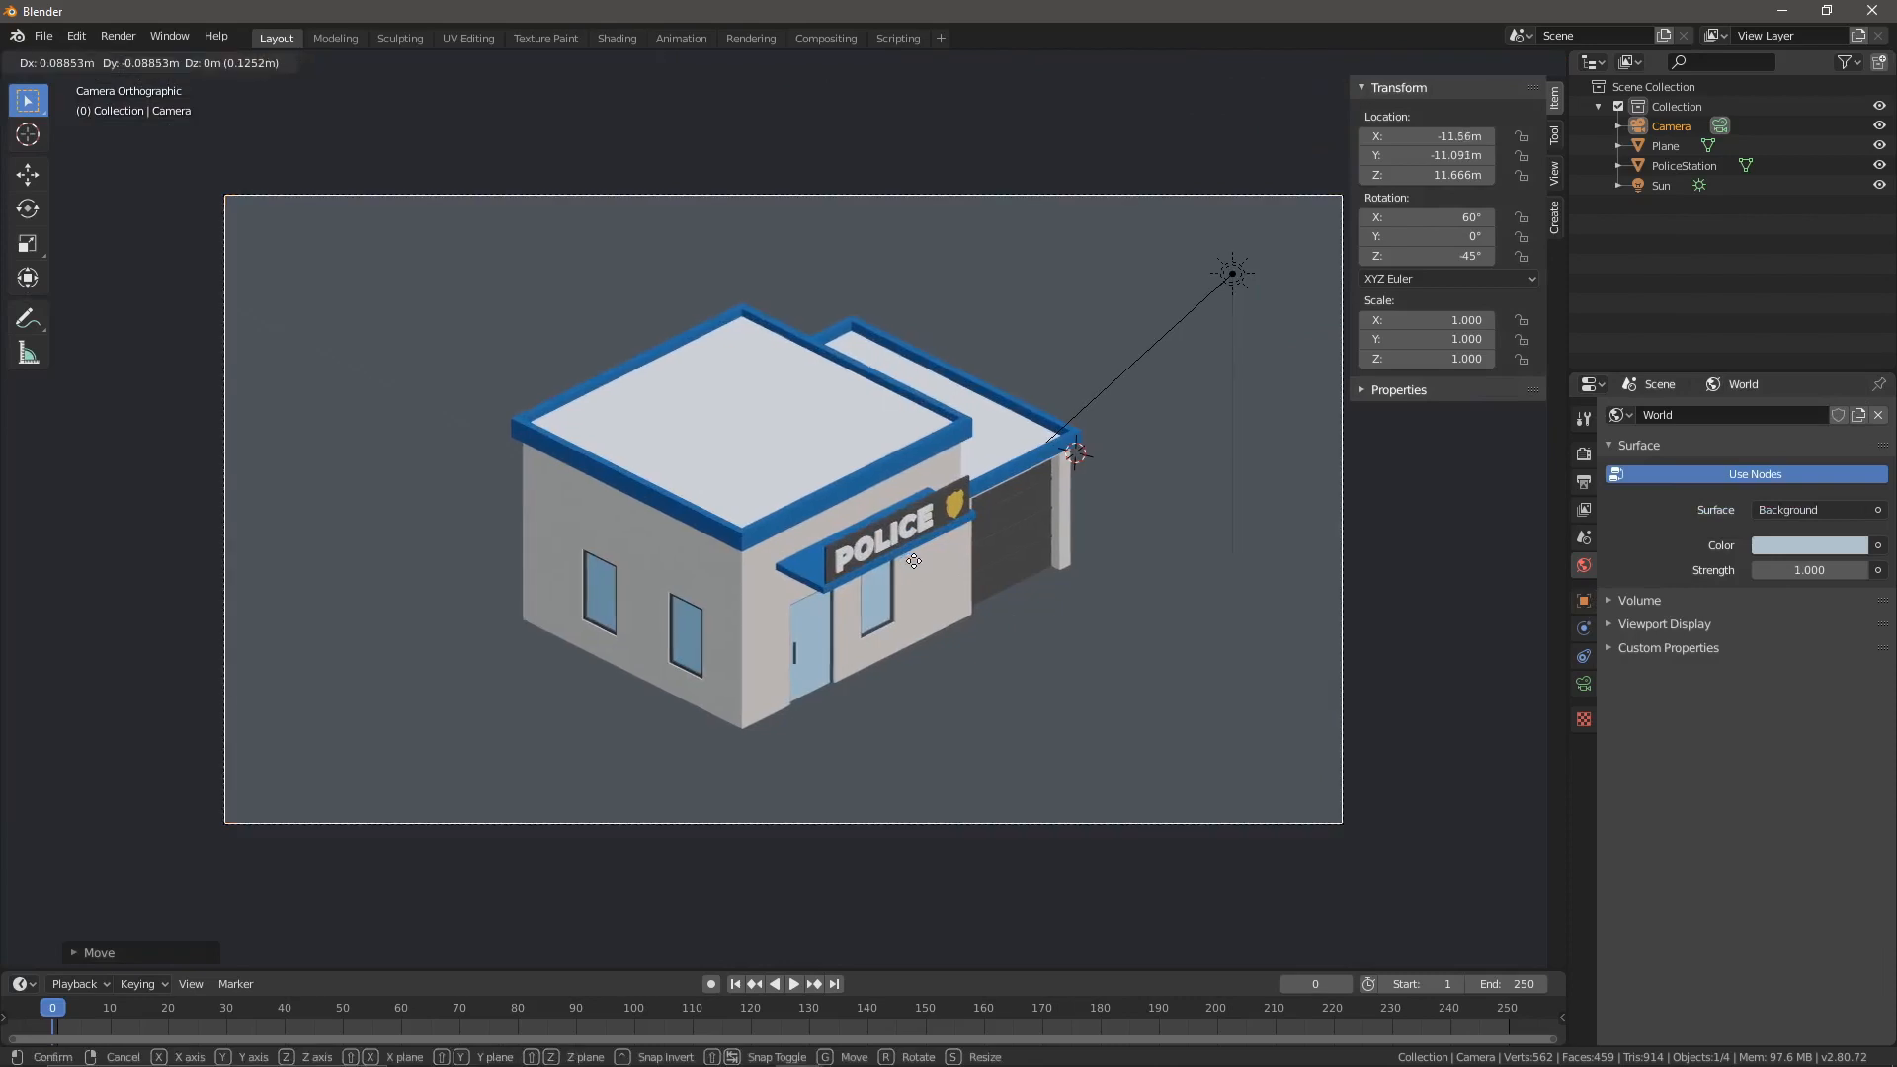
left_click(1033, 561)
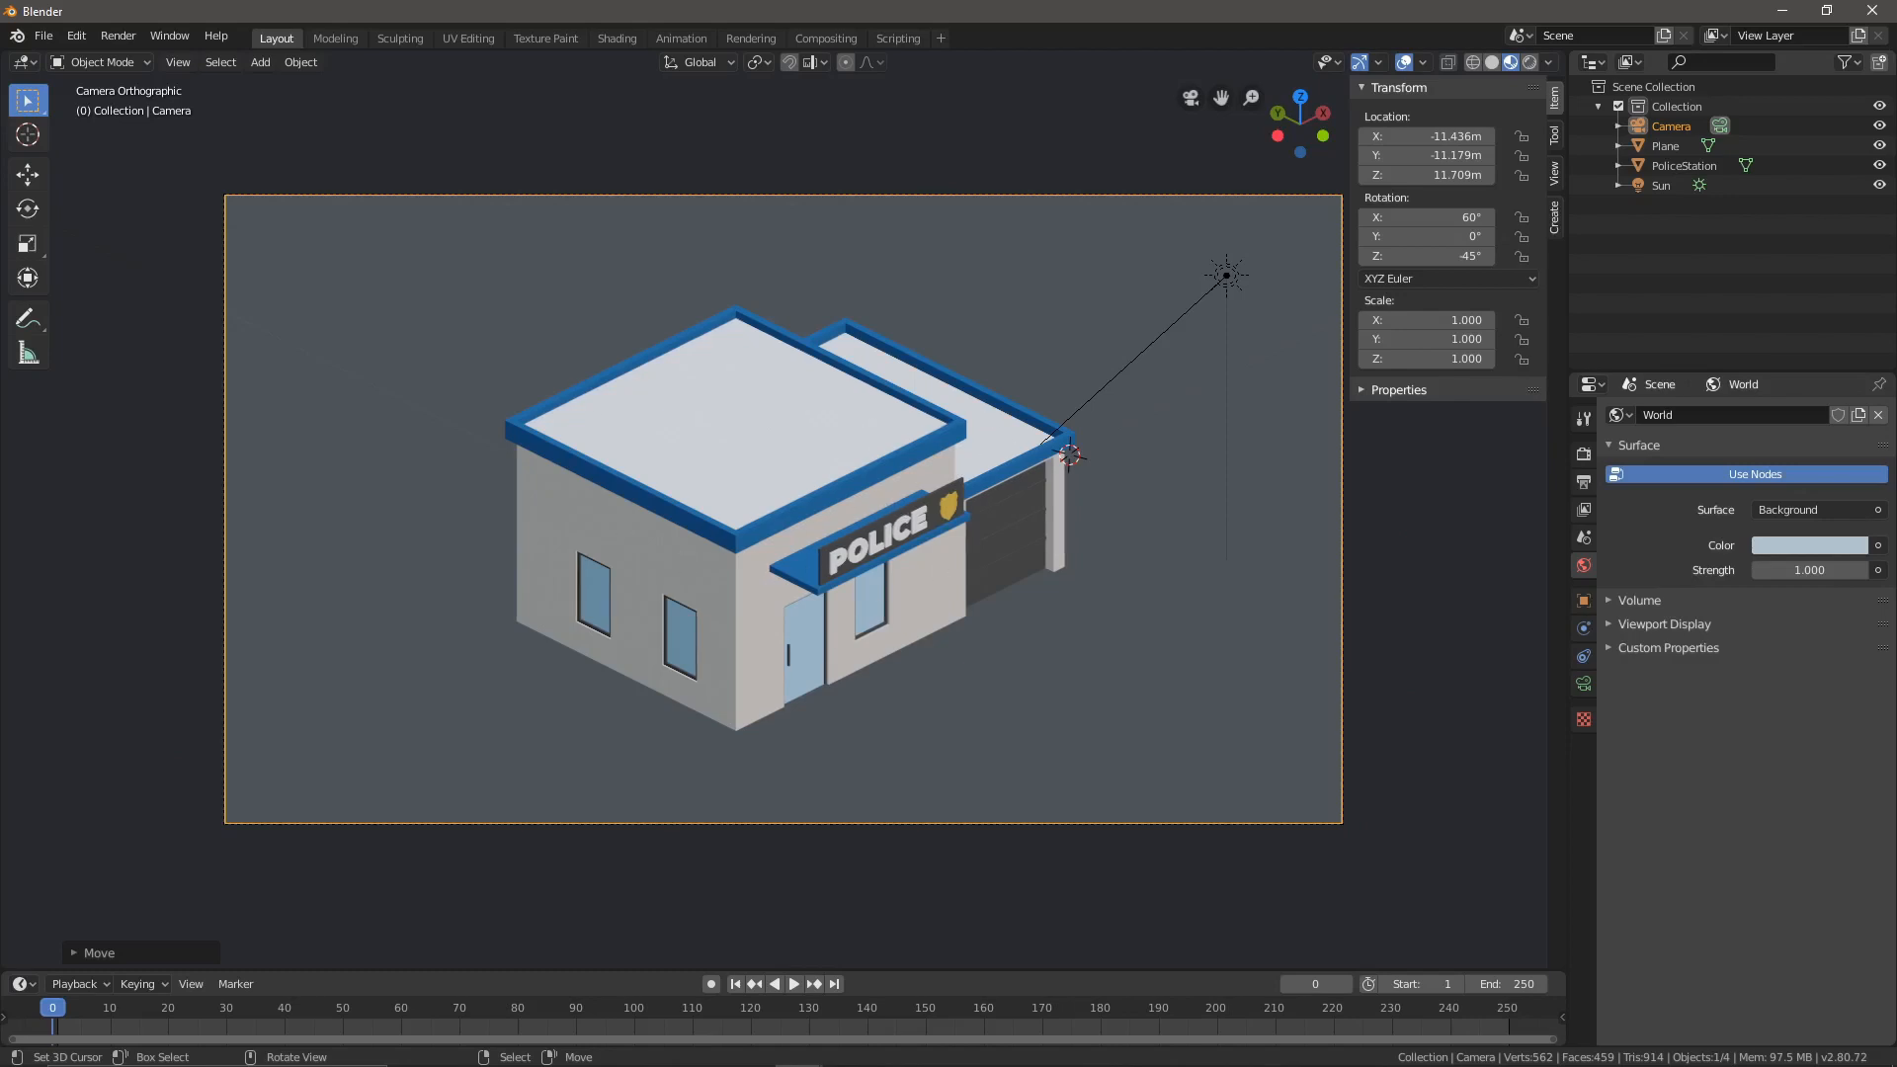
- Render the camera view and save the result as the PNG image untitled.png on the Desktop
key("F12")
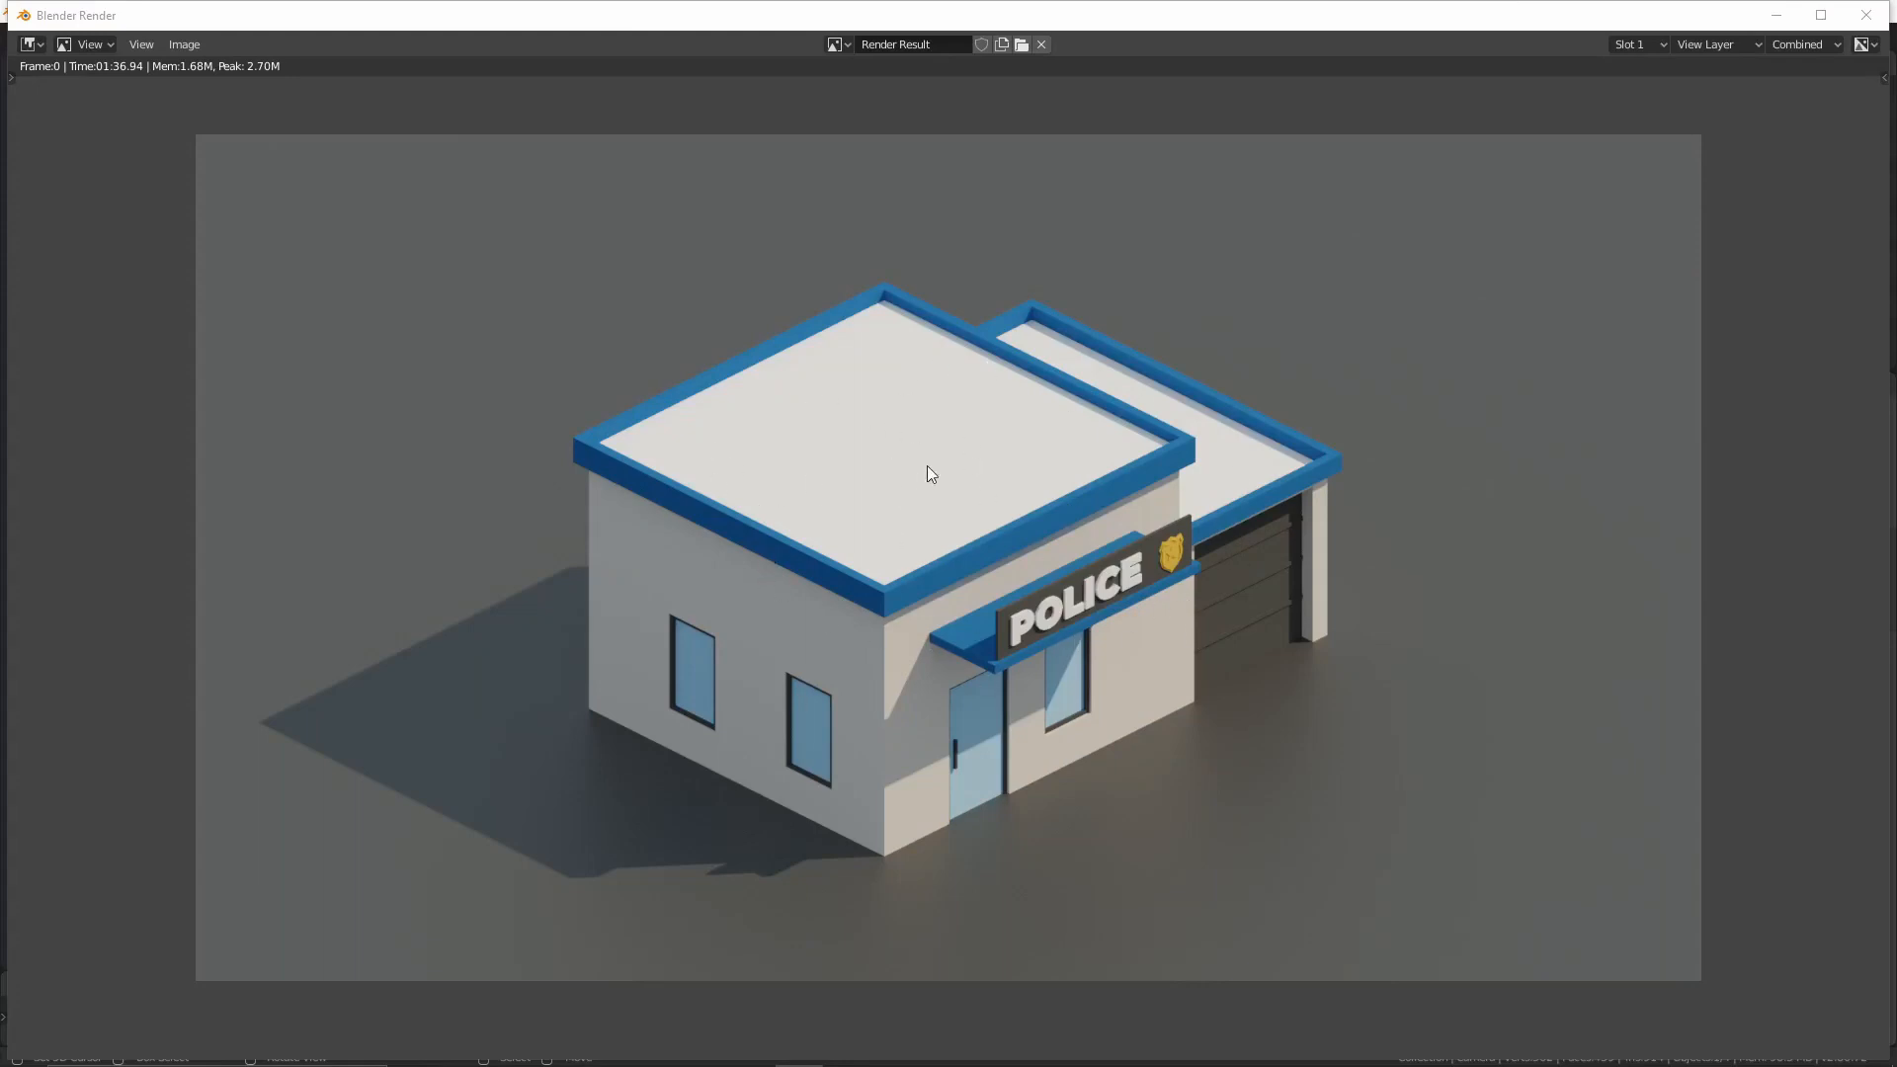
left_click(178, 45)
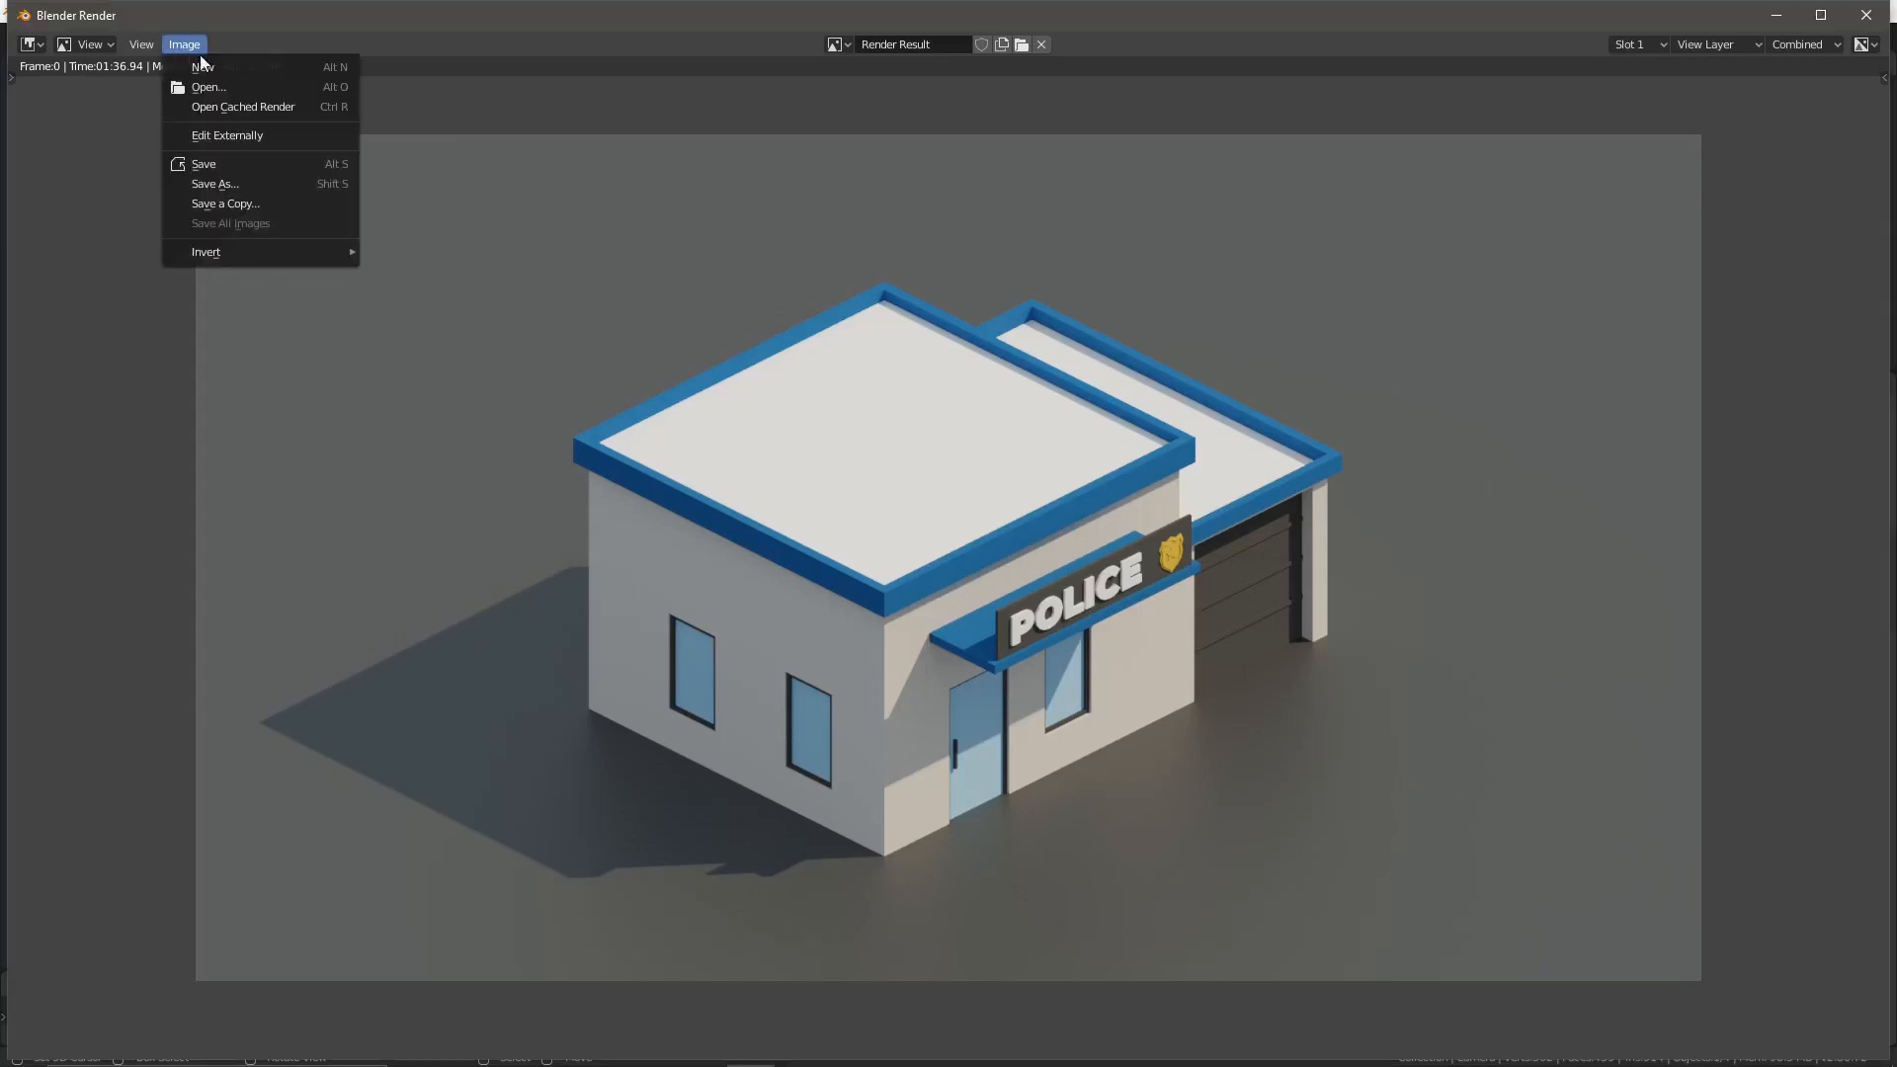
left_click(228, 174)
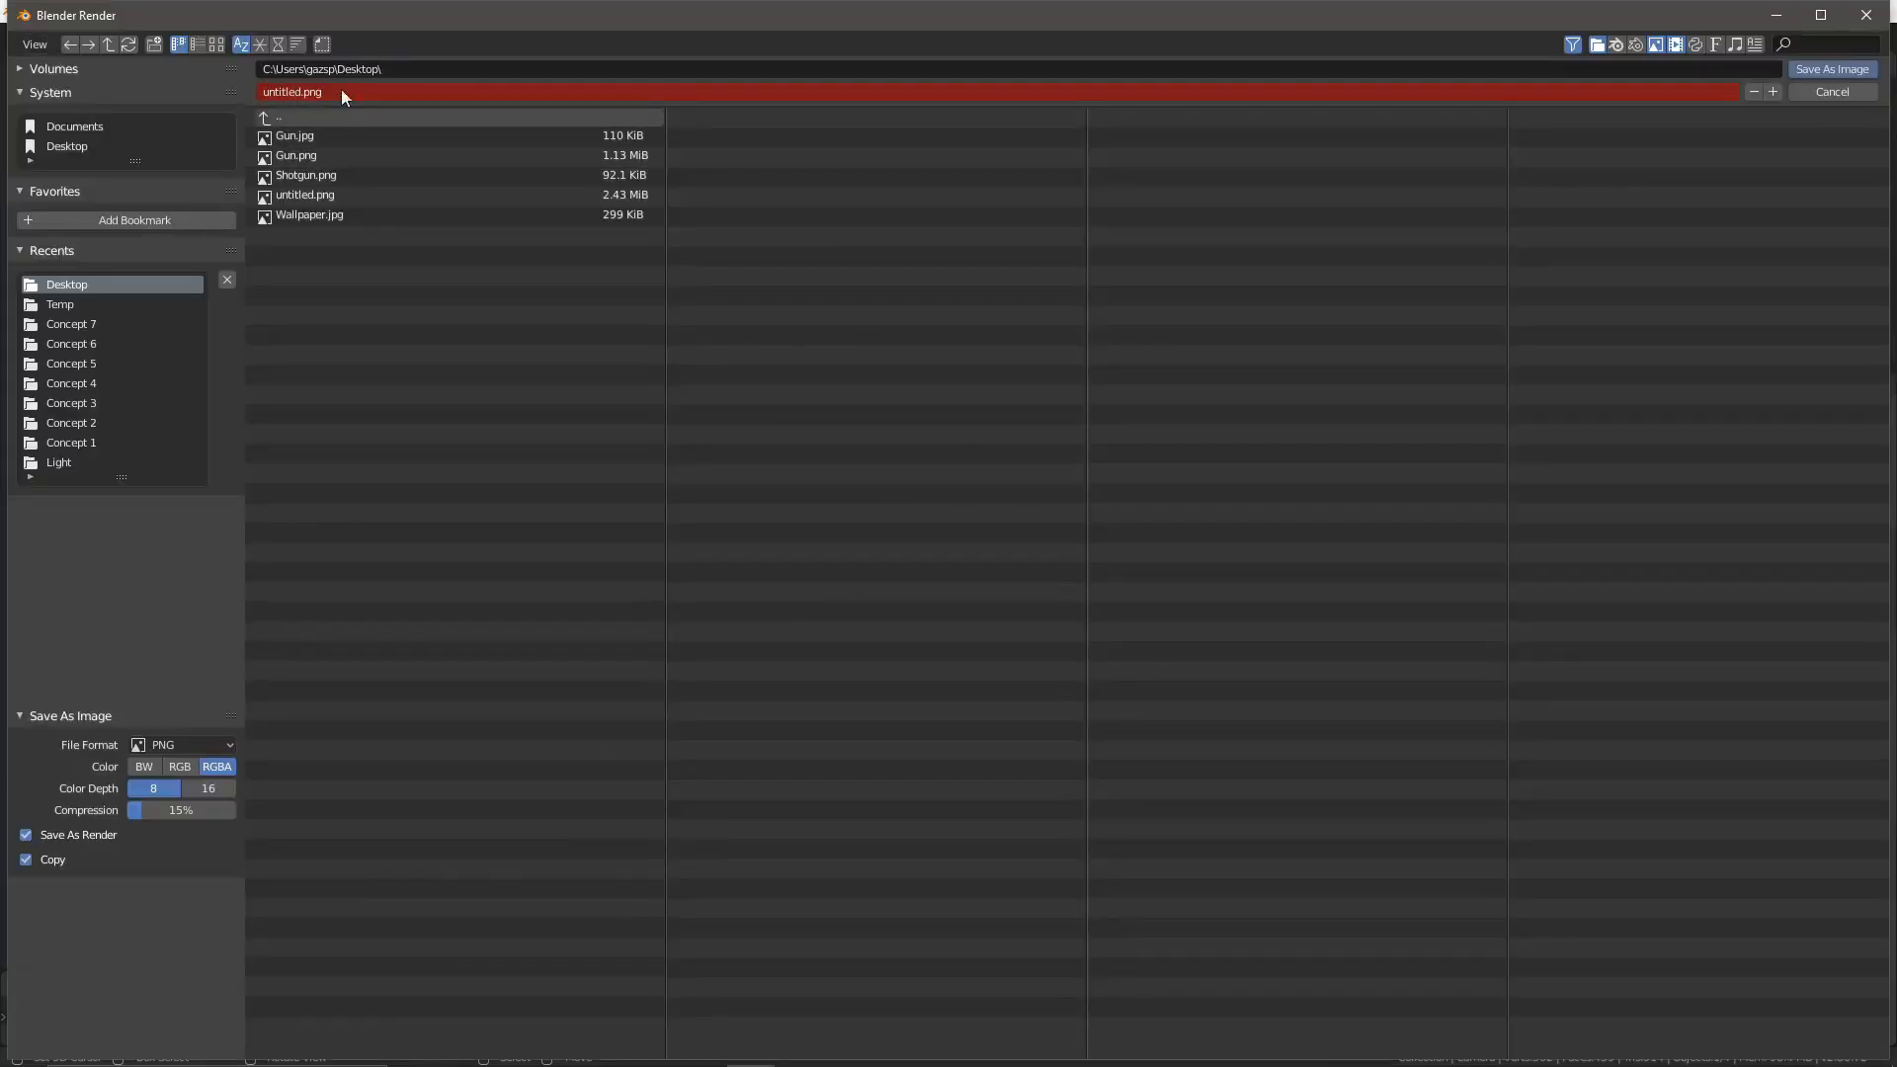
left_click(1849, 71)
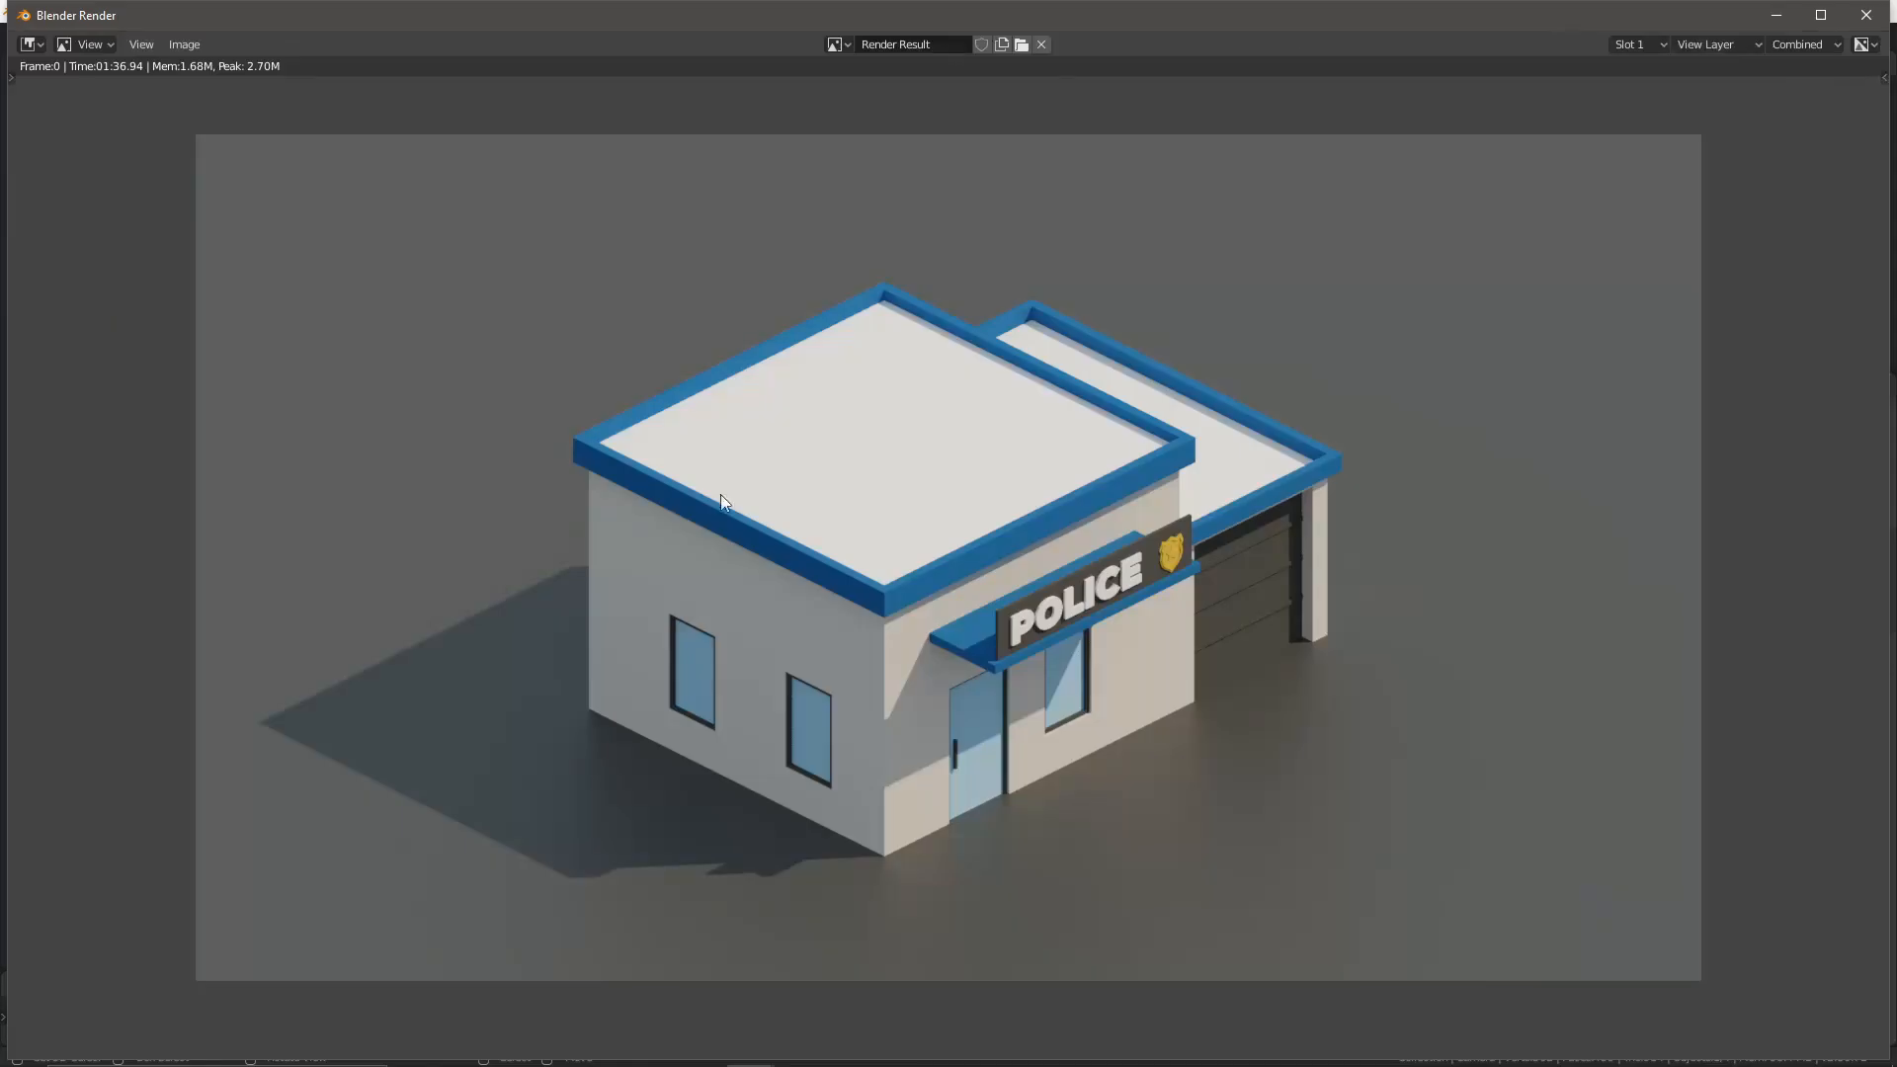